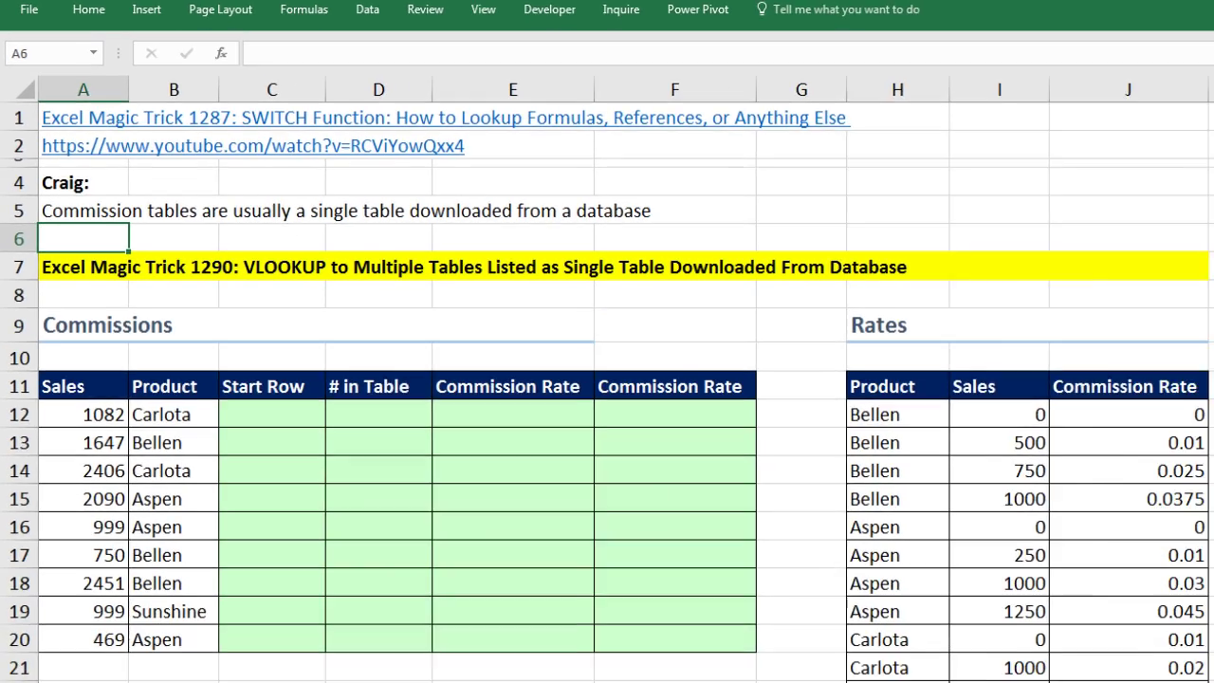
{"action": "left_click", "coordinate": [1014, 220]}
{"action": "left_click_drag", "start_coordinate": [1014, 222], "coordinate": [1149, 344]}
{"action": "left_click_drag", "start_coordinate": [1009, 419], "coordinate": [1154, 466]}
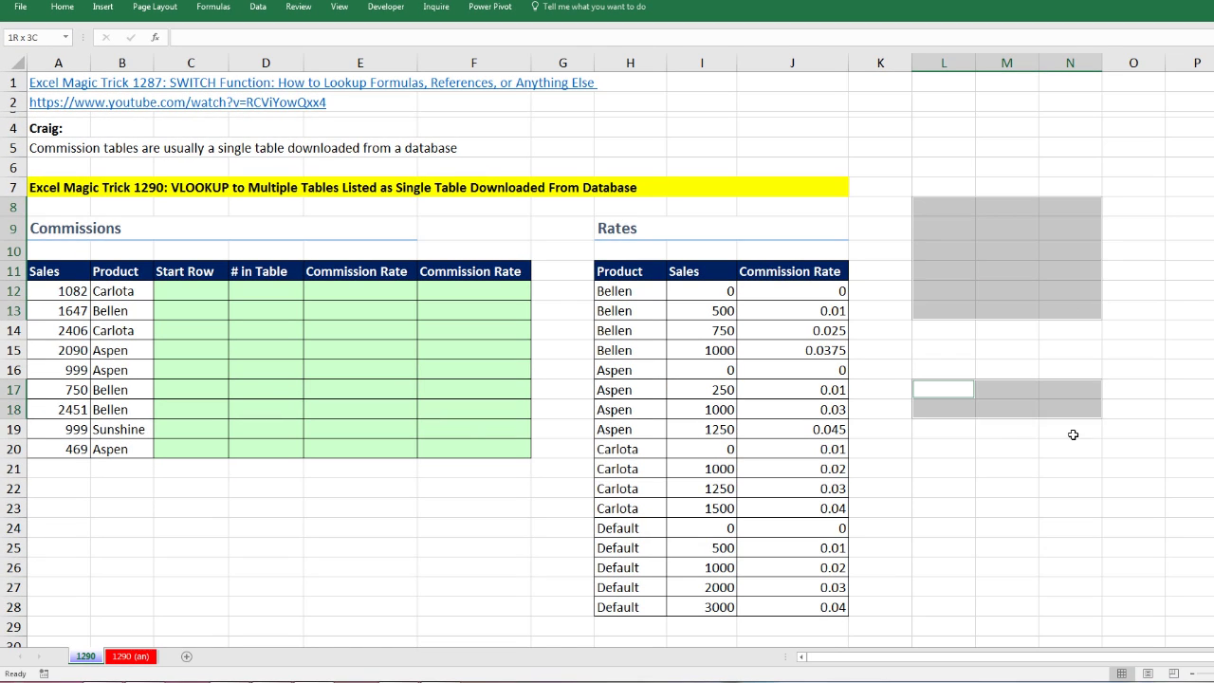
{"action": "left_click_drag", "start_coordinate": [1073, 435], "coordinate": [1076, 461]}
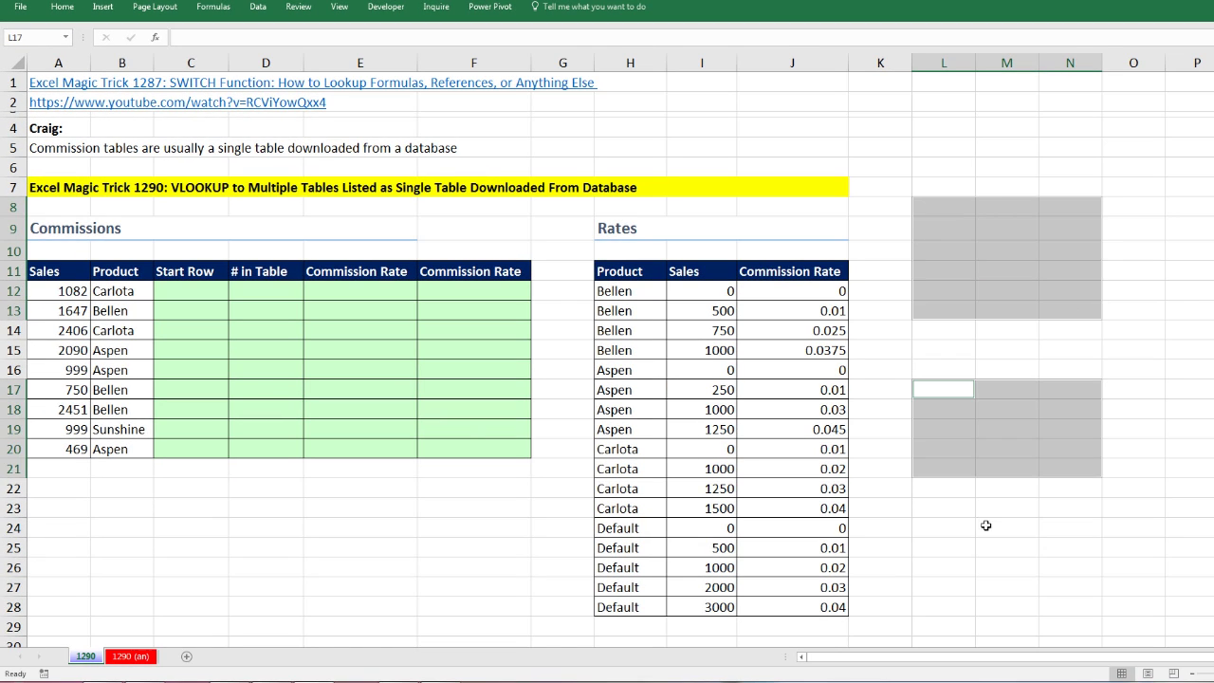
{"action": "left_click_drag", "start_coordinate": [948, 536], "coordinate": [1066, 583]}
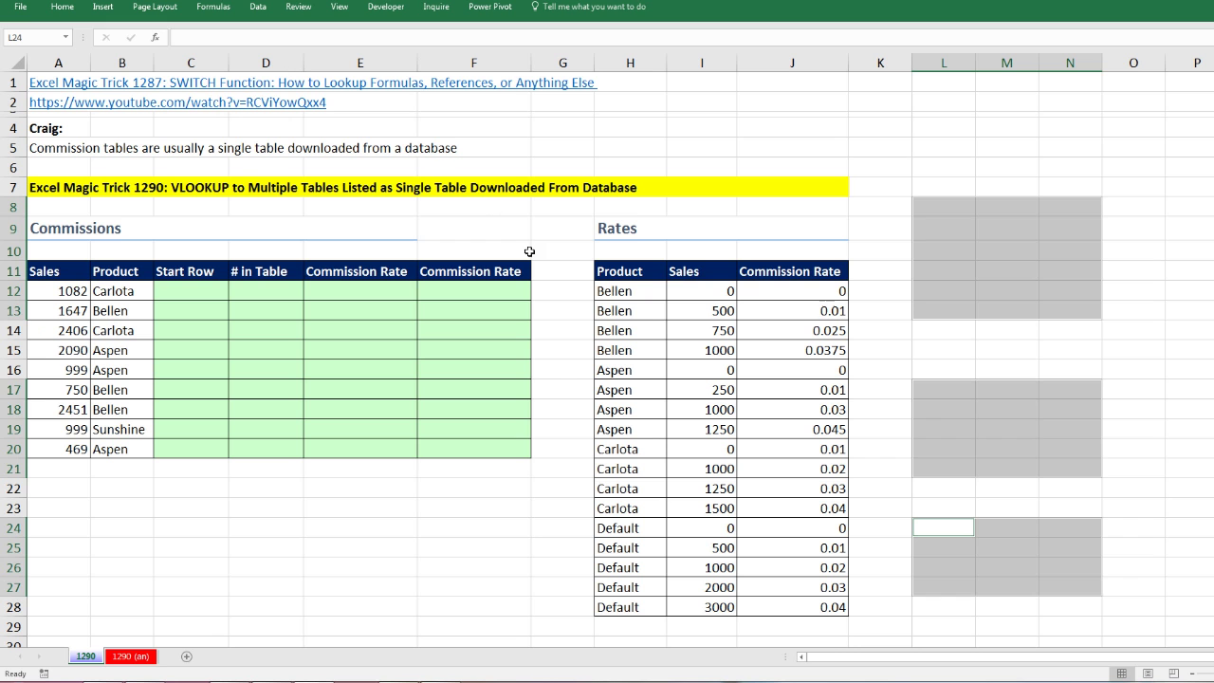
Step: Examine the Bellen, Aspen and Default blocks of the Rates table and the Sunshine sale in the Commissions table
{"action": "left_click_drag", "start_coordinate": [615, 291], "coordinate": [791, 613]}
{"action": "left_click_drag", "start_coordinate": [615, 292], "coordinate": [813, 352]}
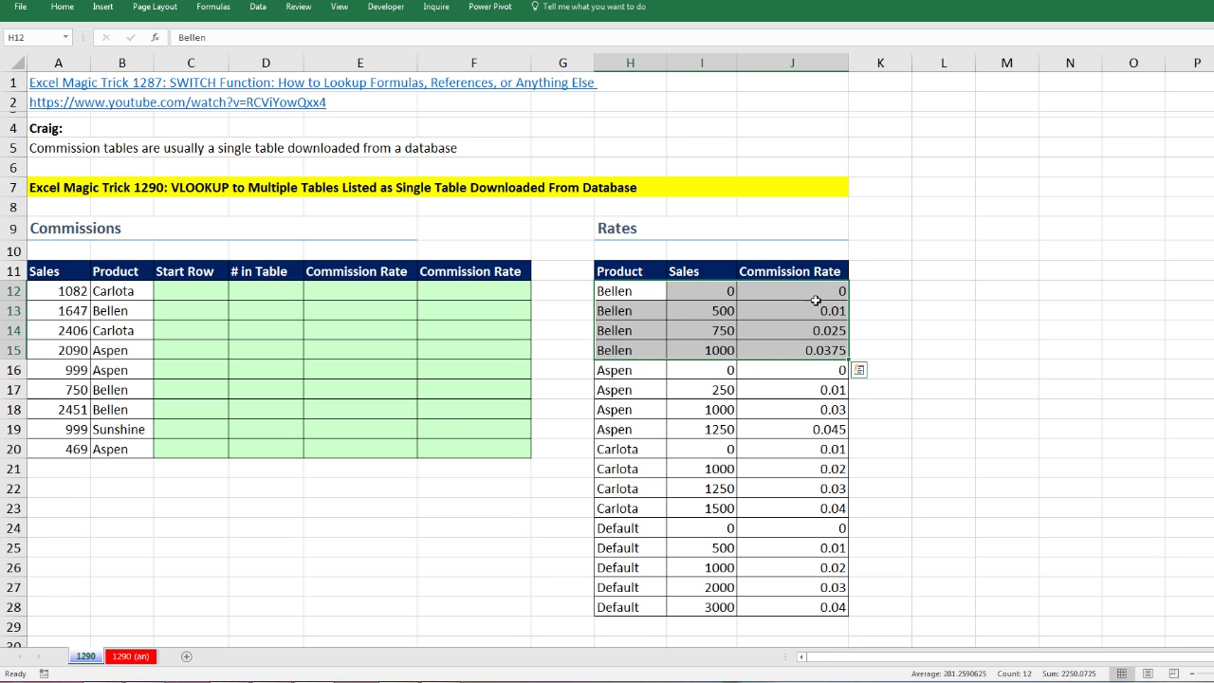
{"action": "left_click_drag", "start_coordinate": [622, 373], "coordinate": [826, 370]}
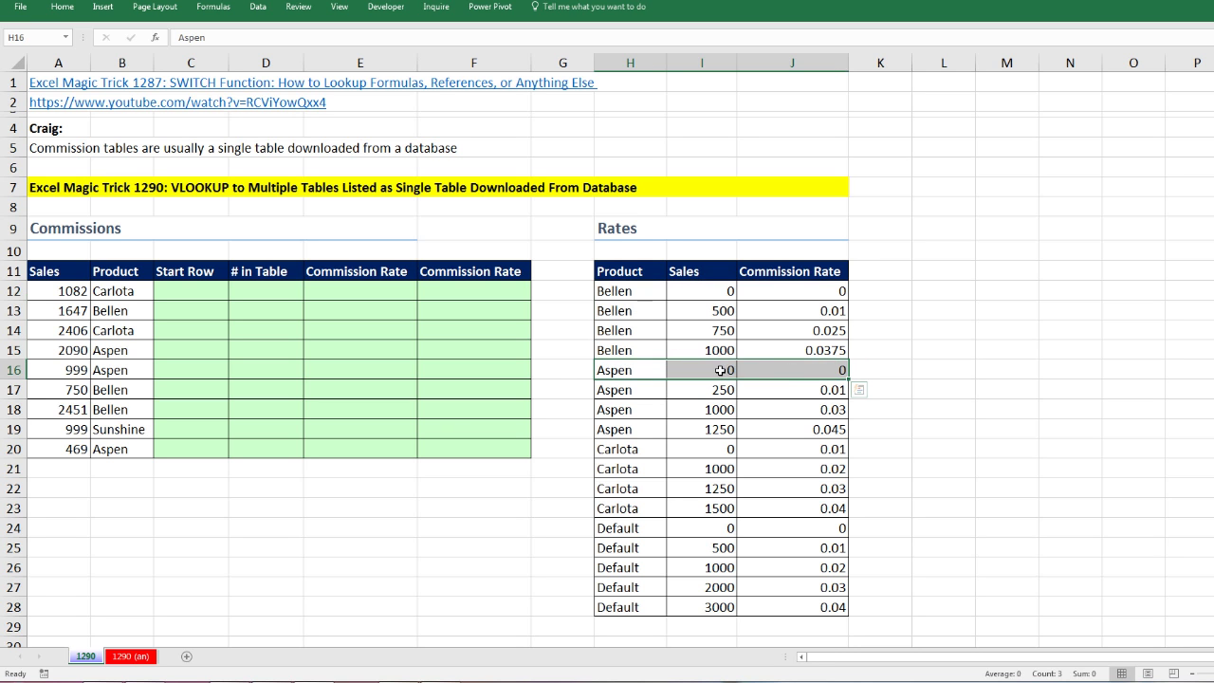
{"action": "left_click_drag", "start_coordinate": [721, 370], "coordinate": [792, 428]}
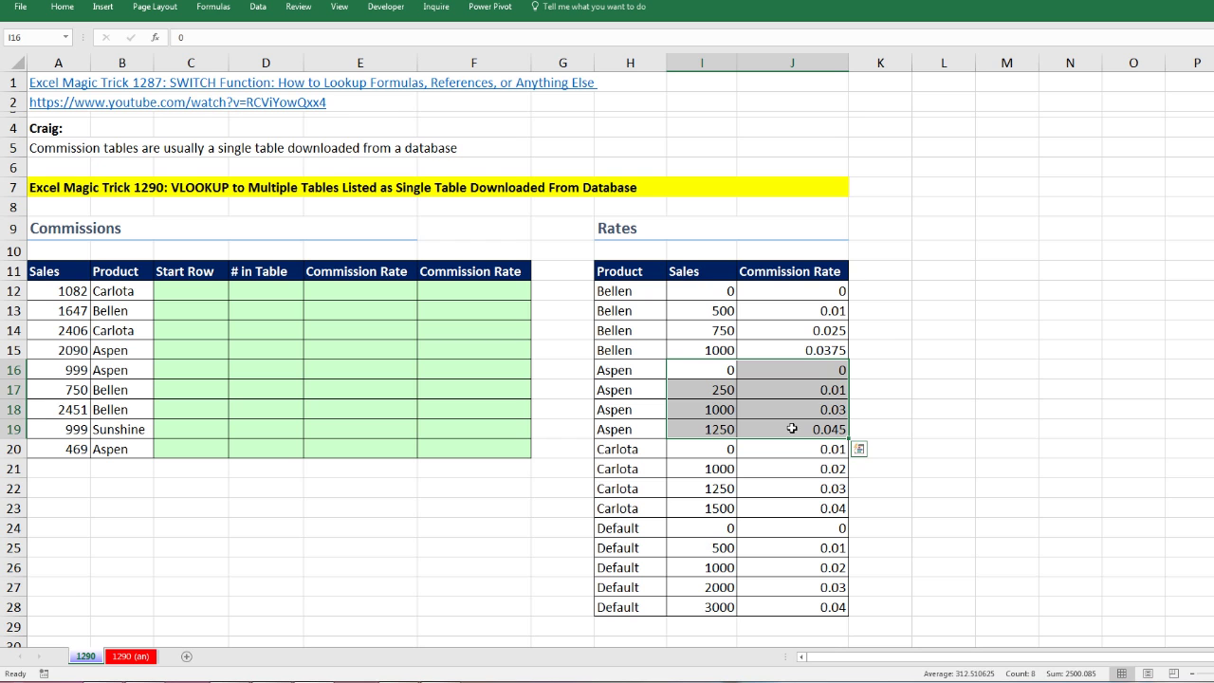
{"action": "left_click", "coordinate": [151, 423]}
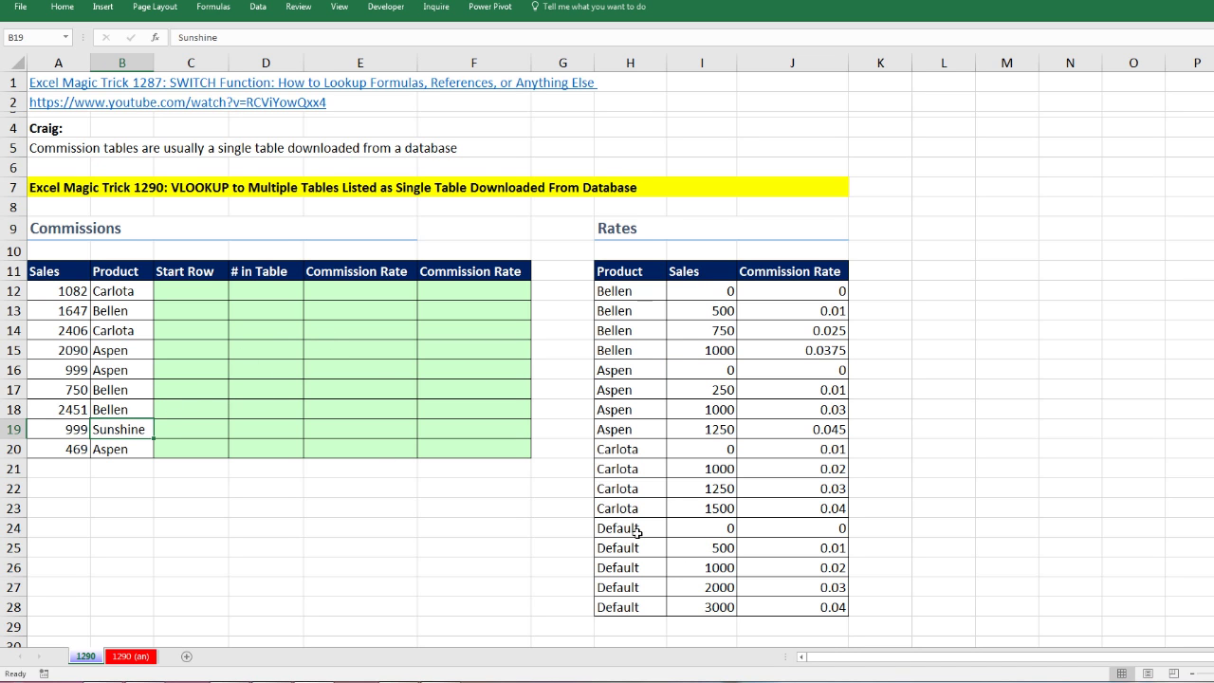
{"action": "left_click_drag", "start_coordinate": [717, 528], "coordinate": [805, 607]}
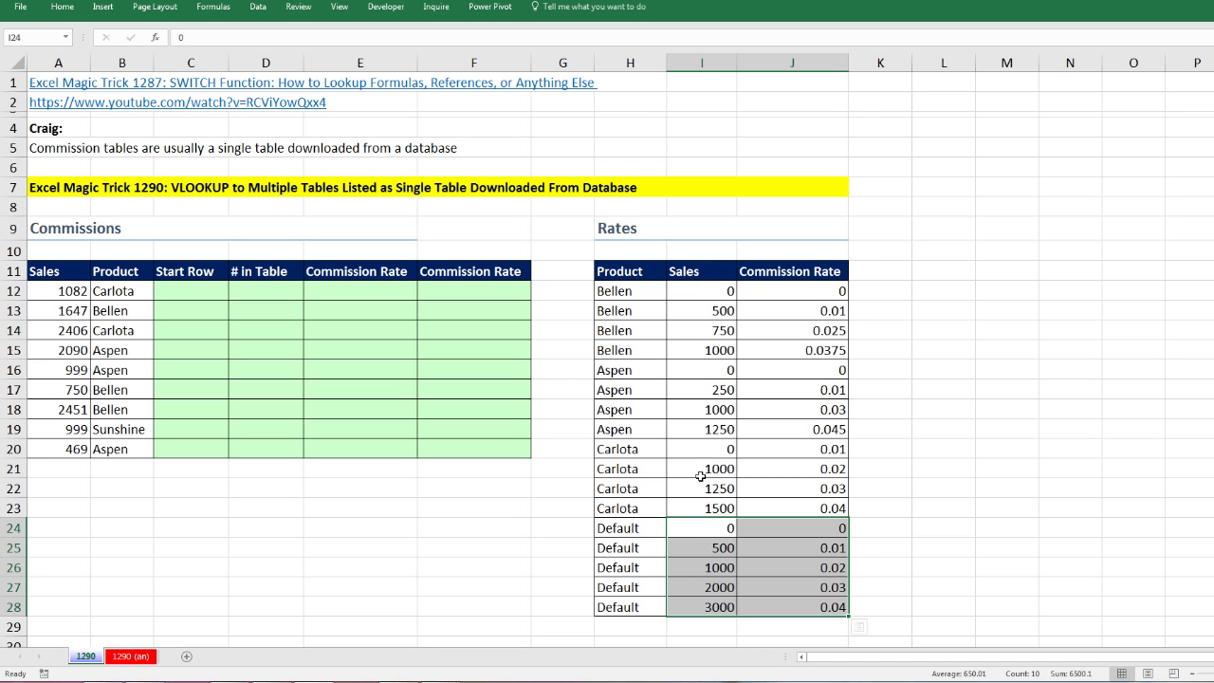
{"action": "left_click", "coordinate": [376, 289]}
{"action": "left_click", "coordinate": [457, 294]}
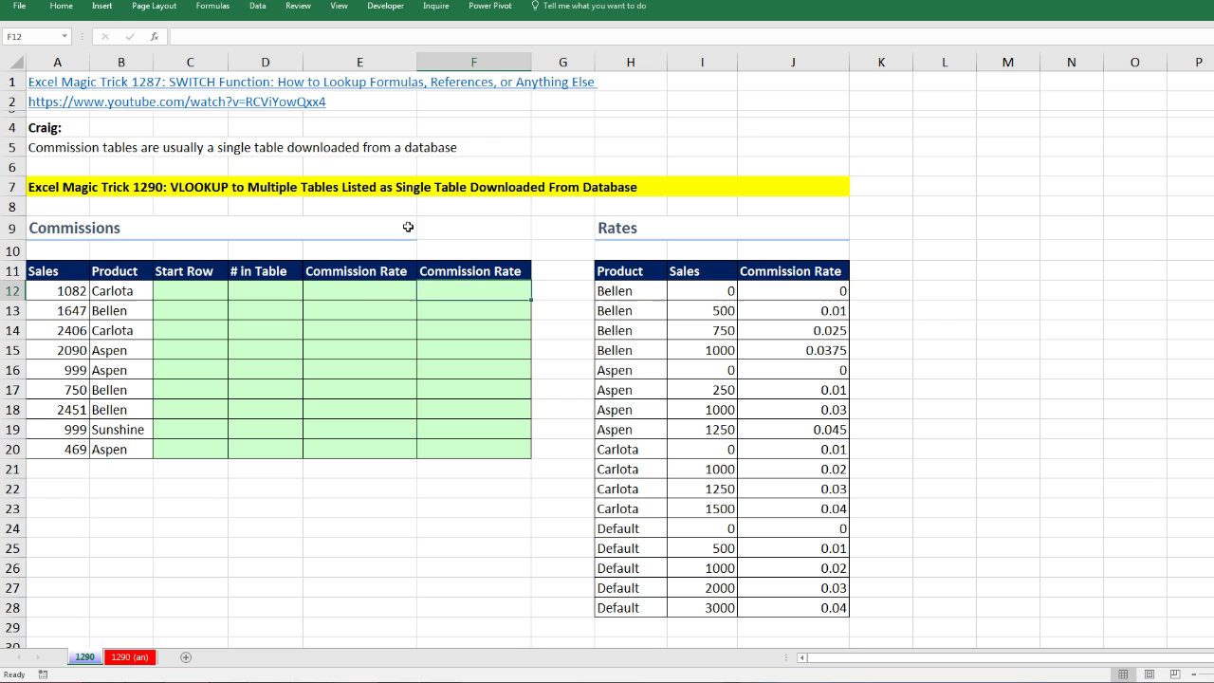
{"action": "left_click", "coordinate": [367, 292]}
{"action": "left_click", "coordinate": [442, 290]}
{"action": "left_click", "coordinate": [389, 285]}
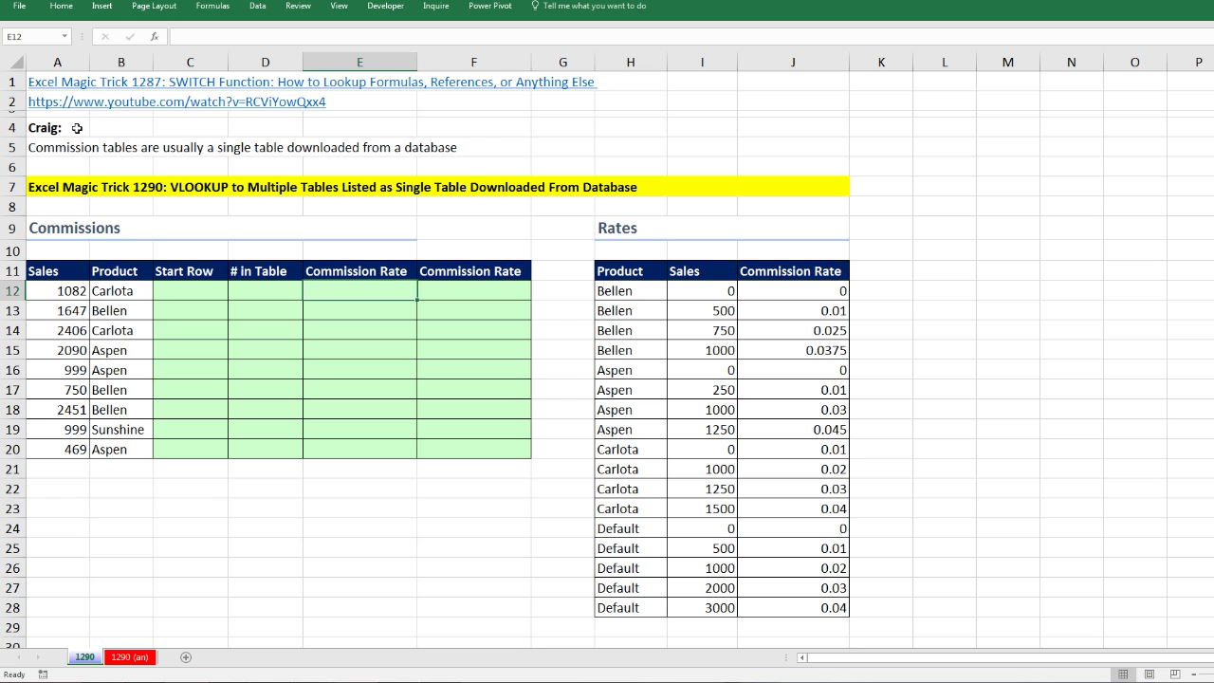
{"action": "left_click", "coordinate": [483, 295]}
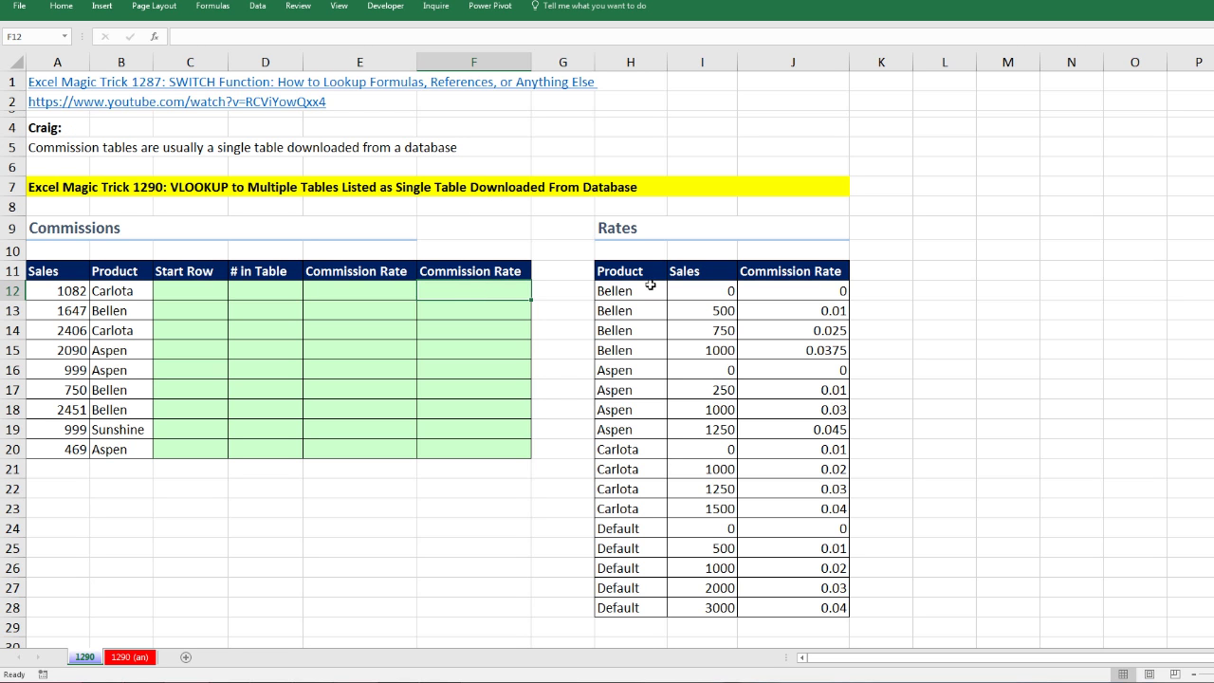
Step: Clear all contents and formatting from the Rates table in H11:J28
{"action": "left_click_drag", "start_coordinate": [633, 272], "coordinate": [805, 614]}
{"action": "key", "text": "alt"}
{"action": "key", "text": "e"}
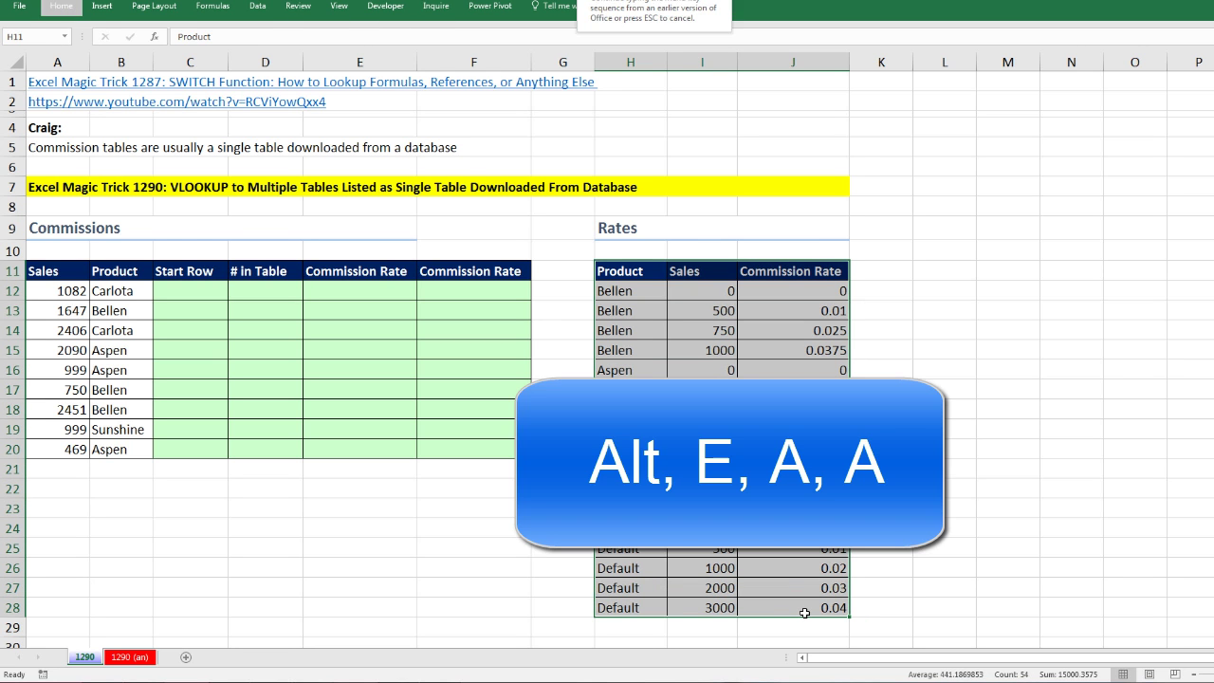
{"action": "key", "text": "a"}
{"action": "key", "text": "a"}
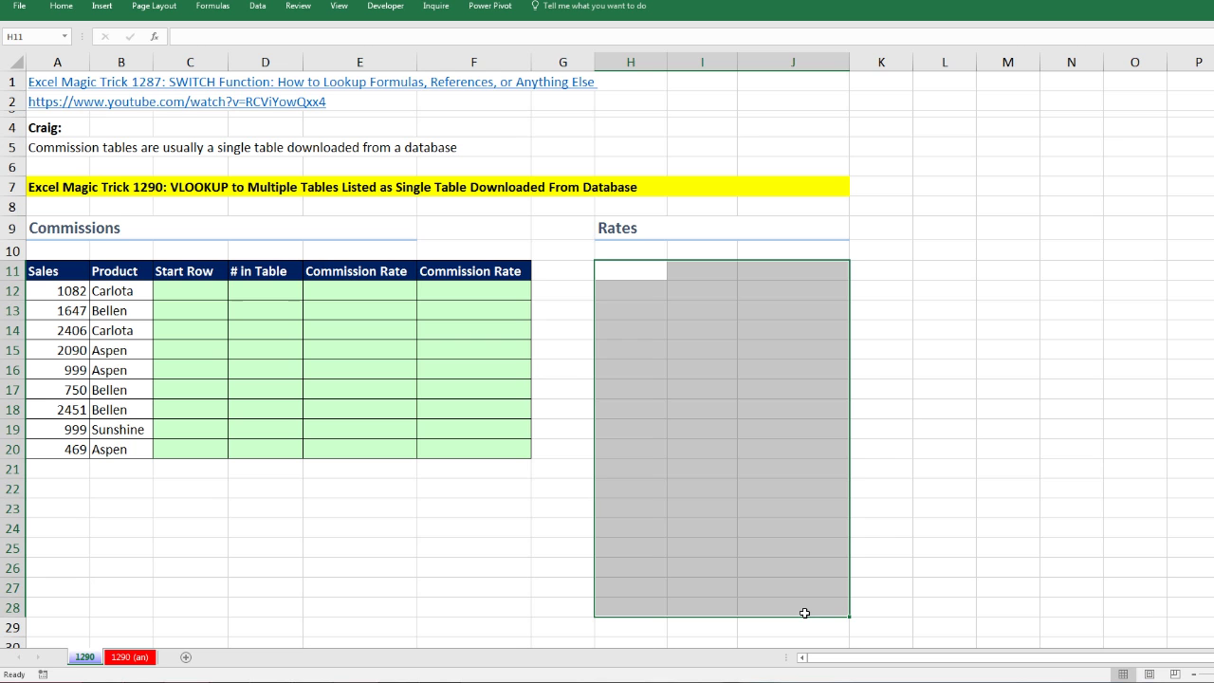
Step: Import the EMT1290 Access database from the Desktop as a table in the existing worksheet at H11
{"action": "left_click", "coordinate": [633, 273]}
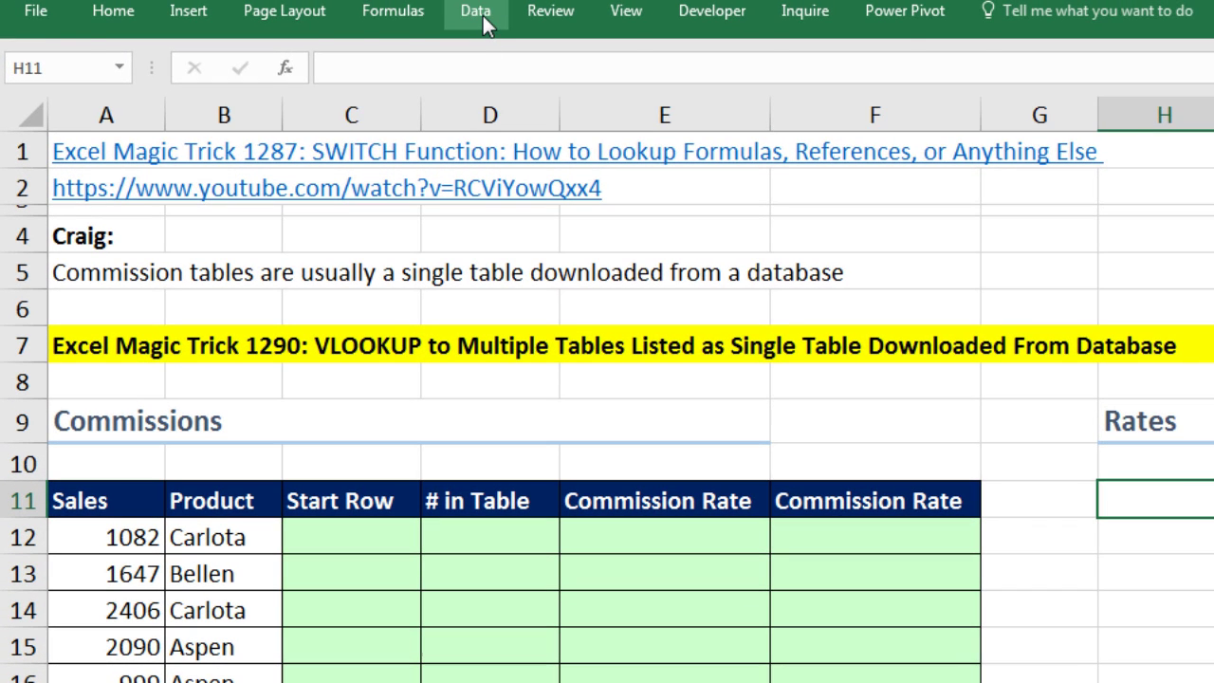
{"action": "left_click", "coordinate": [483, 15]}
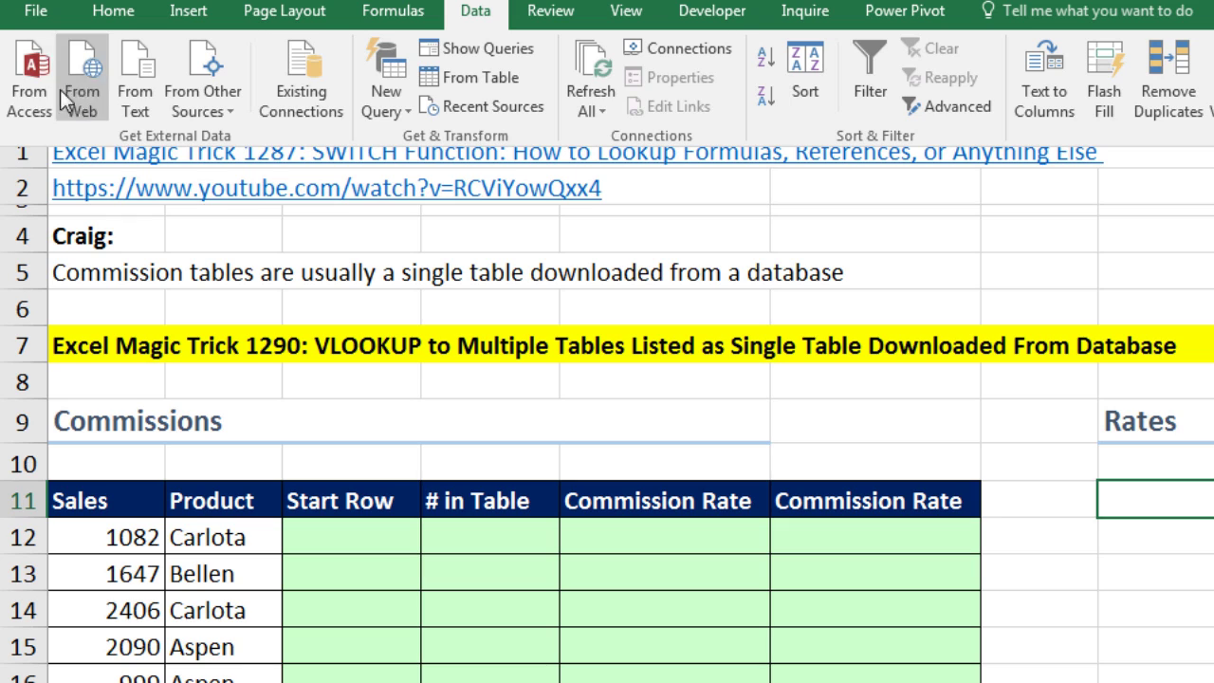
{"action": "left_click", "coordinate": [28, 95]}
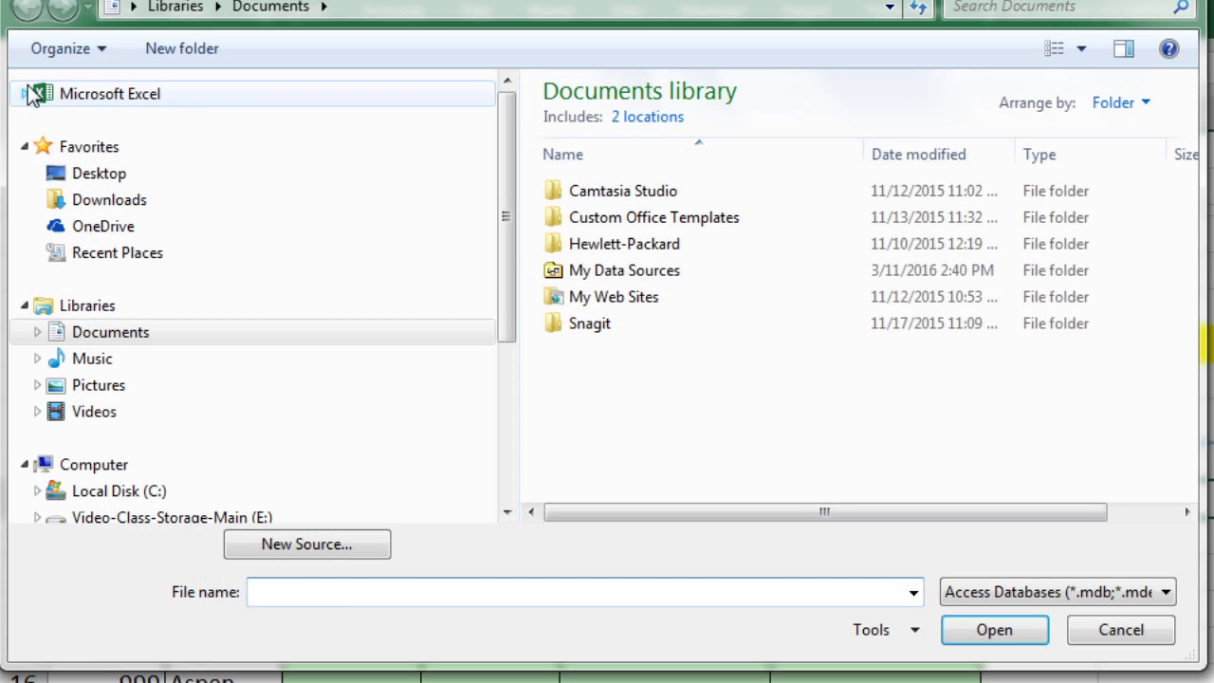
{"action": "left_click", "coordinate": [90, 177]}
{"action": "double_click", "coordinate": [576, 256]}
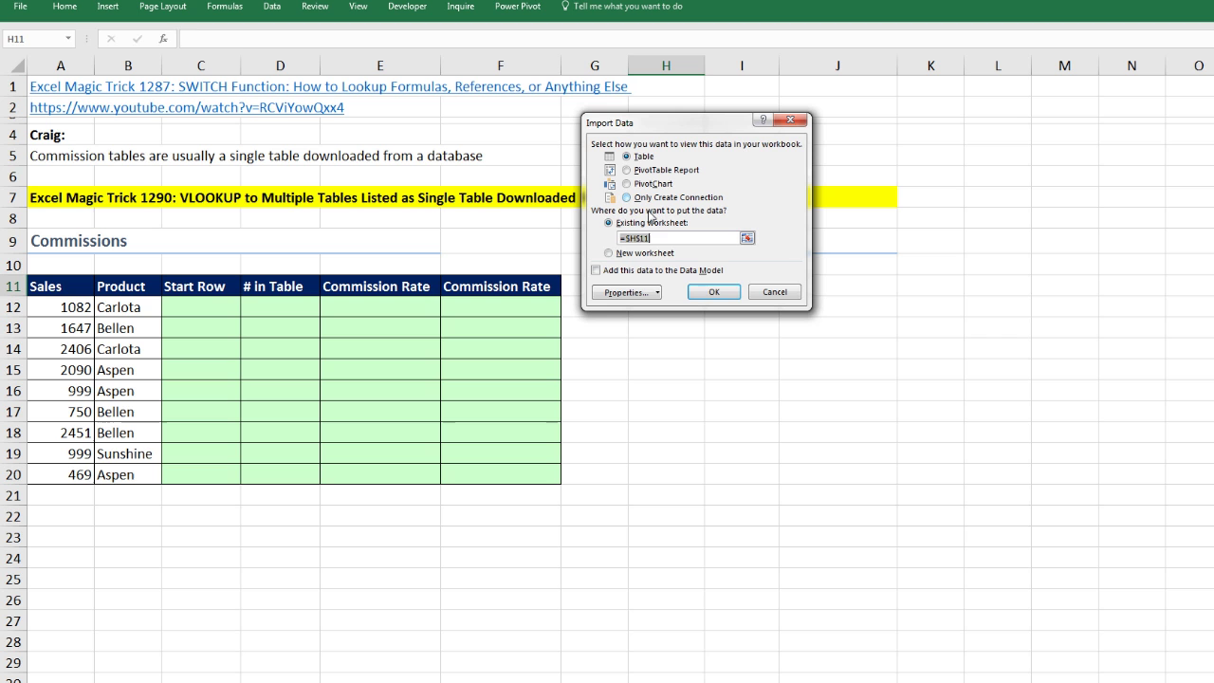
{"action": "left_click", "coordinate": [714, 293]}
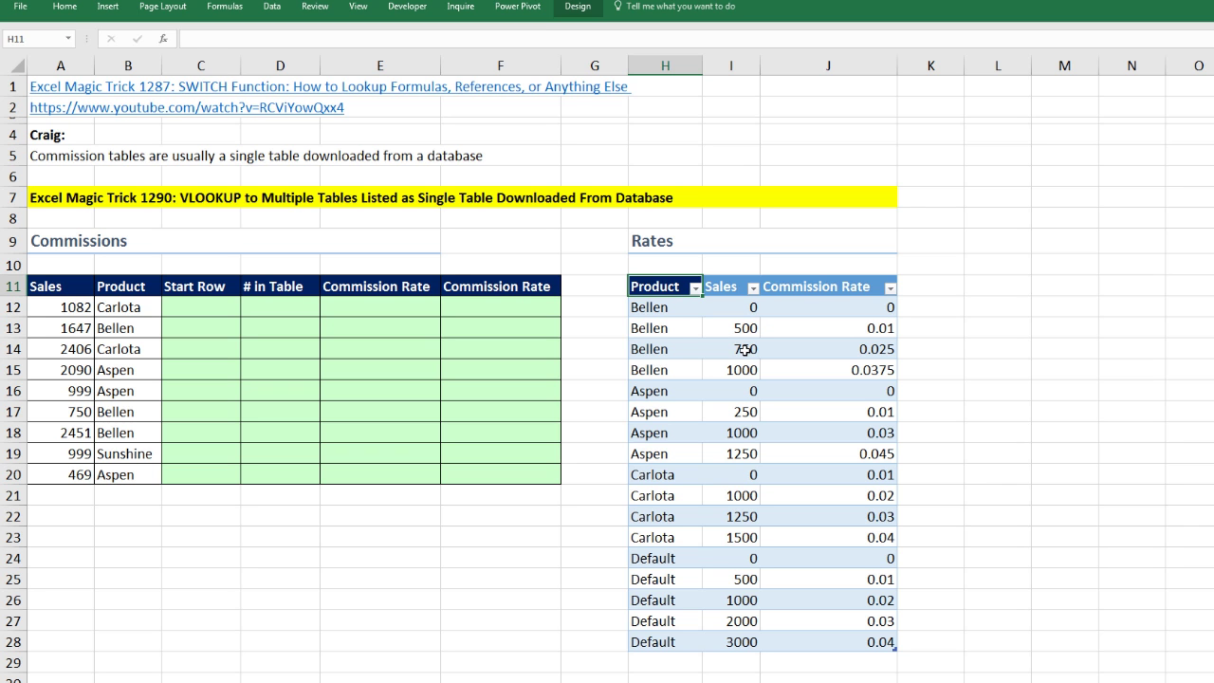
Step: Rename the imported Rates table as AccessCommTable
{"action": "left_click", "coordinate": [577, 6]}
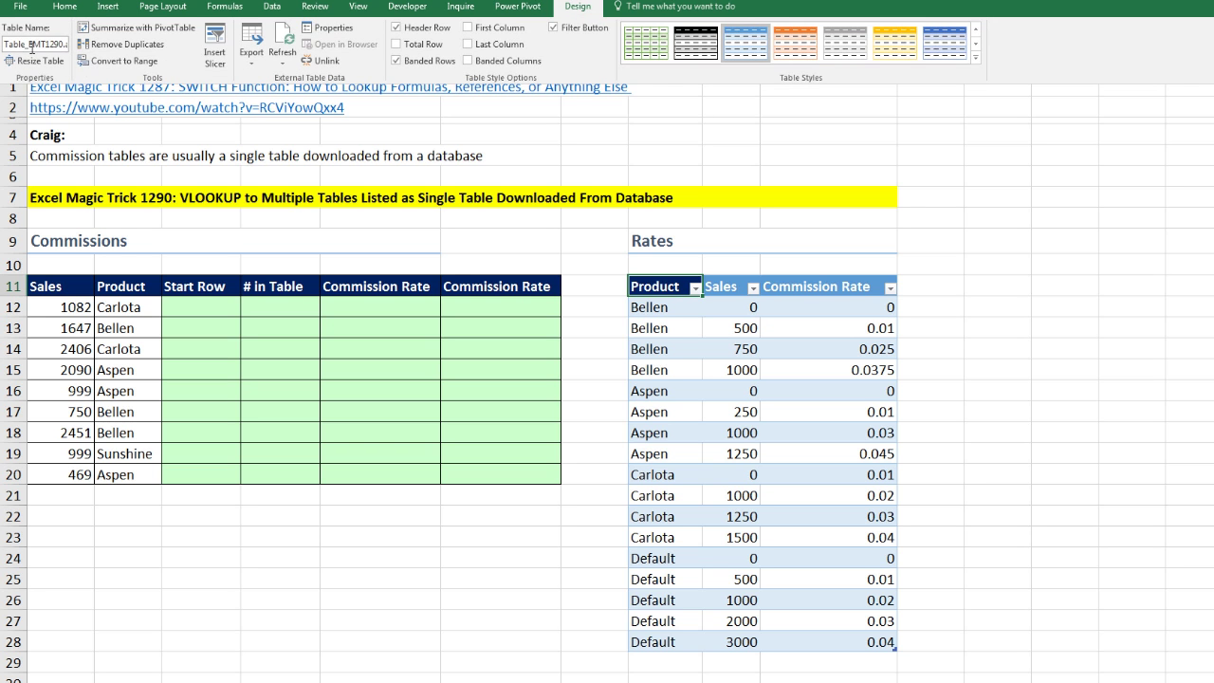
{"action": "key", "text": "Escape"}
{"action": "key", "text": "alt"}
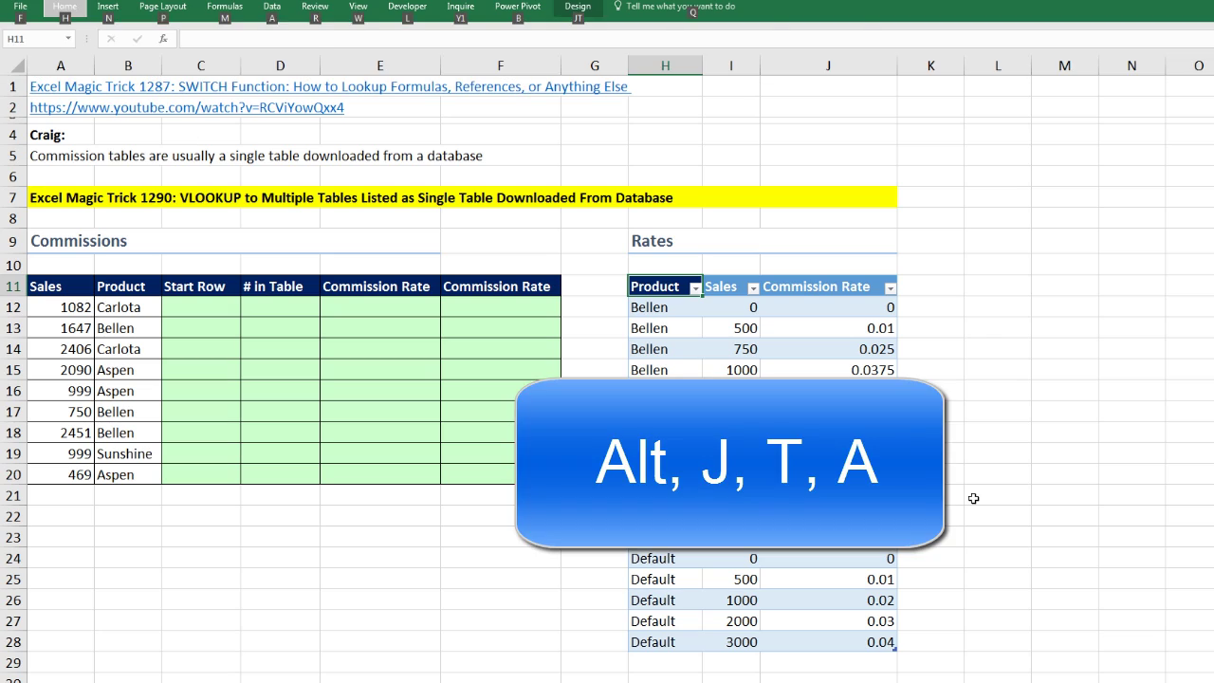
{"action": "key", "text": "j"}
{"action": "key", "text": "t"}
{"action": "key", "text": "a"}
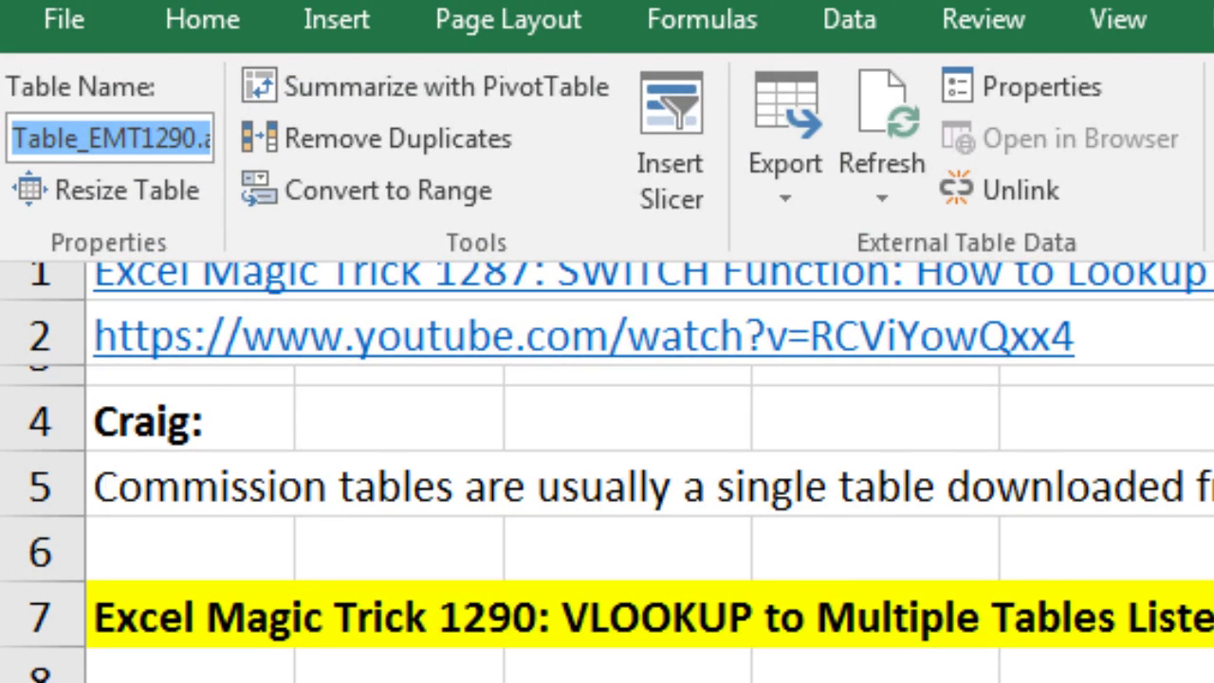
{"action": "type", "text": "cessCommTable"}
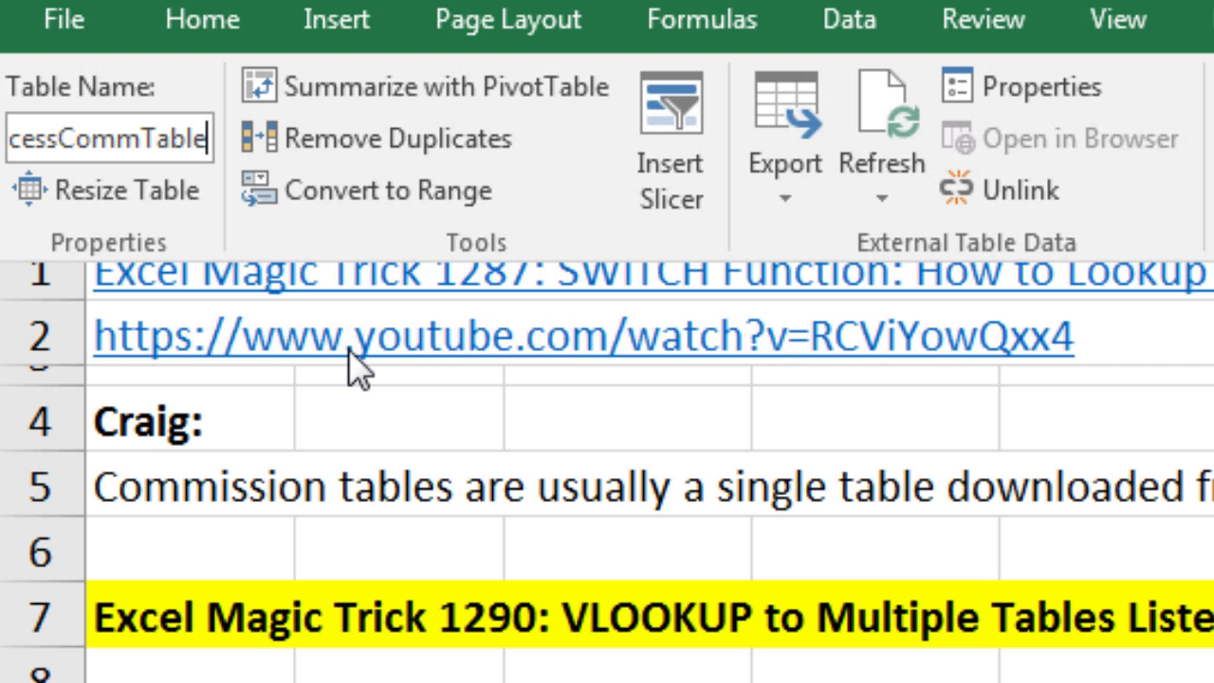
{"action": "key", "text": "Return"}
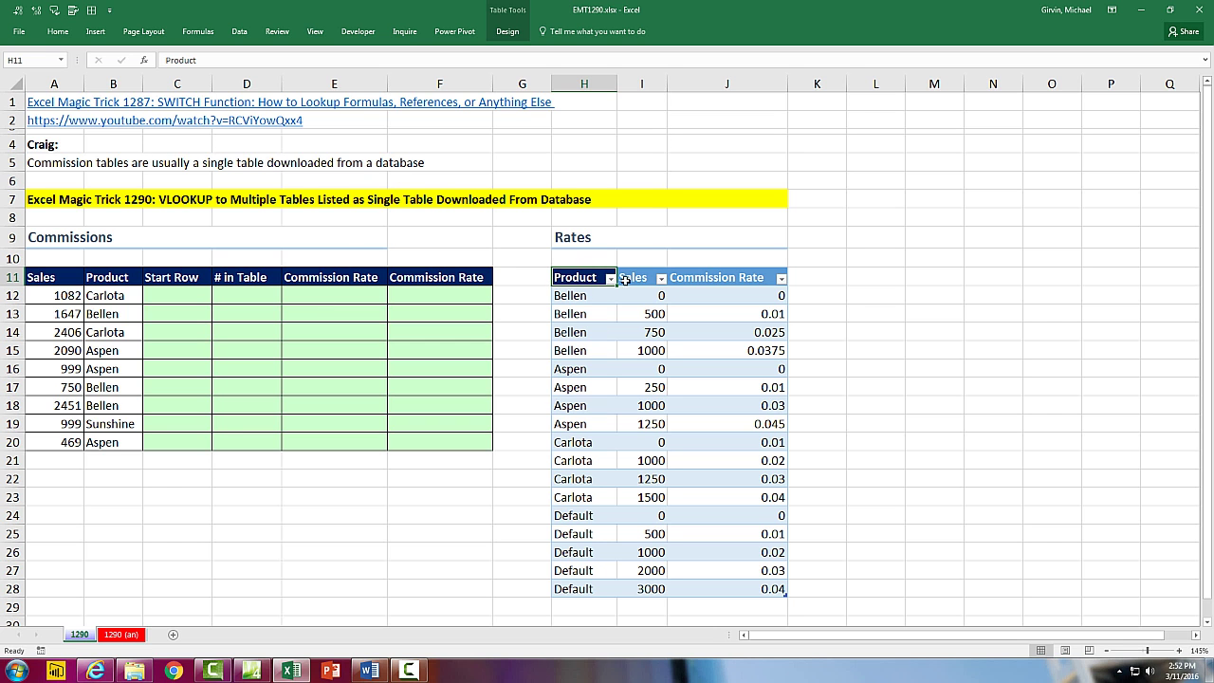
Step: Copy the formatting of the Rates table's Product header onto its Sales and Commission Rate headers
{"action": "right_click", "coordinate": [584, 277]}
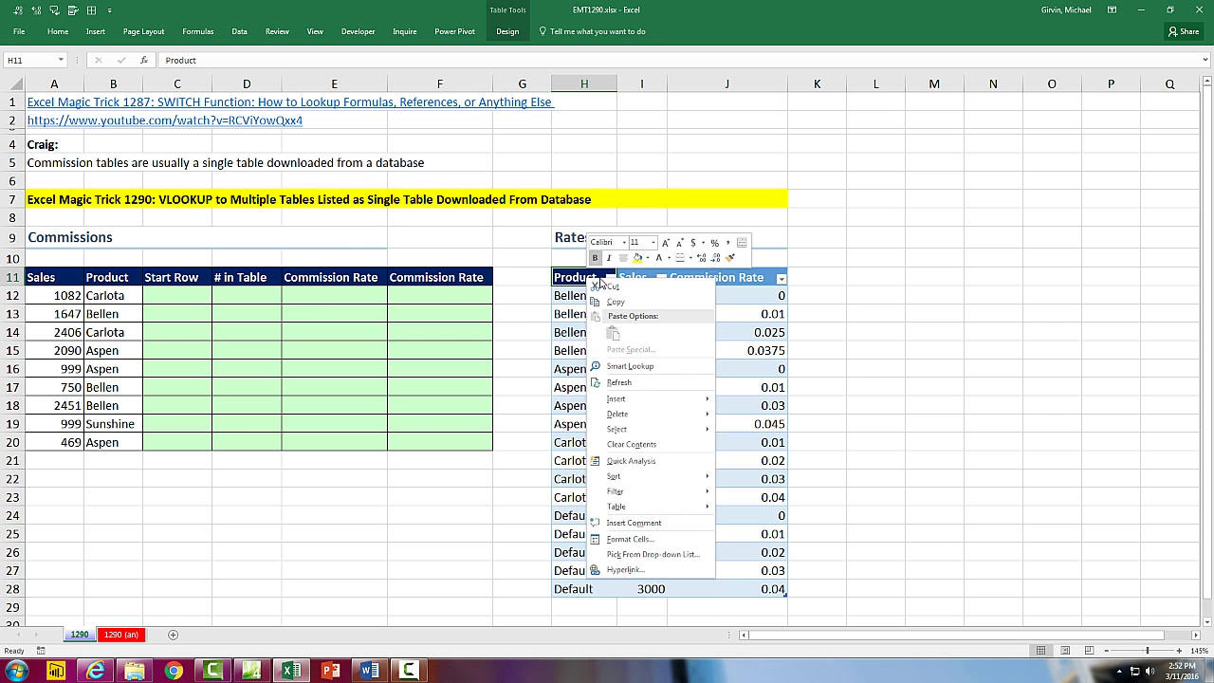
{"action": "left_click", "coordinate": [767, 274]}
{"action": "left_click_drag", "start_coordinate": [638, 277], "coordinate": [730, 277]}
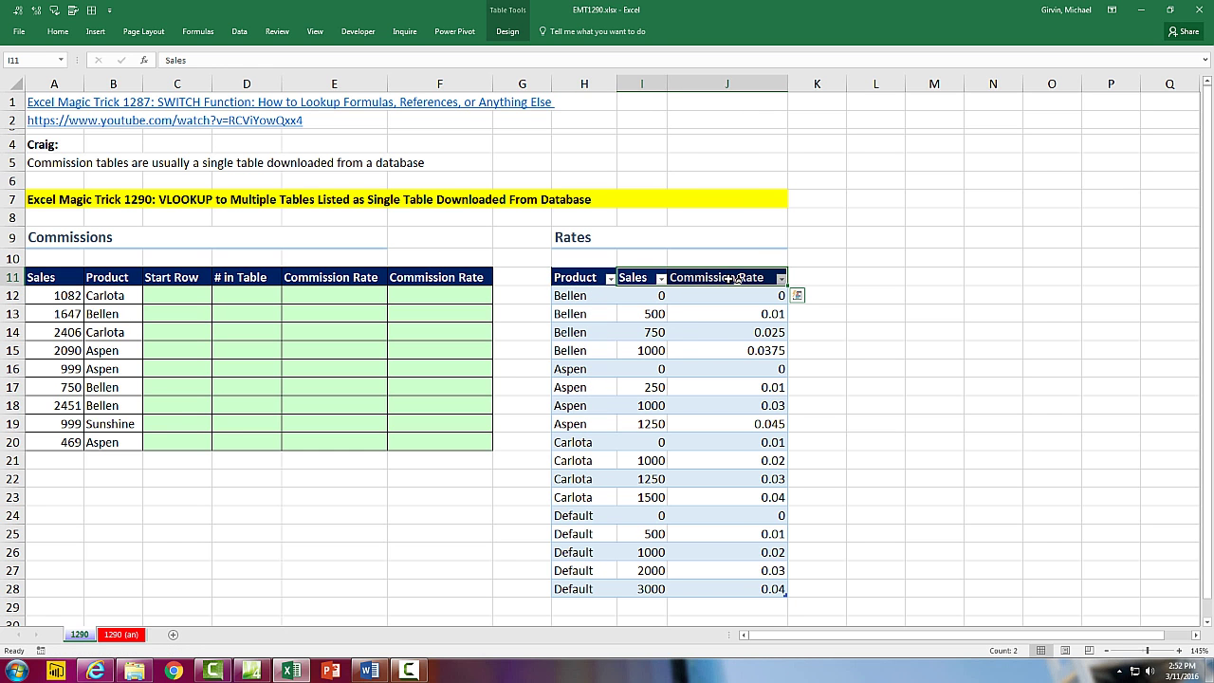
Step: Convert the Commissions range A11:F20 into an Excel table with headers and name it SalesTable
{"action": "left_click", "coordinate": [102, 277]}
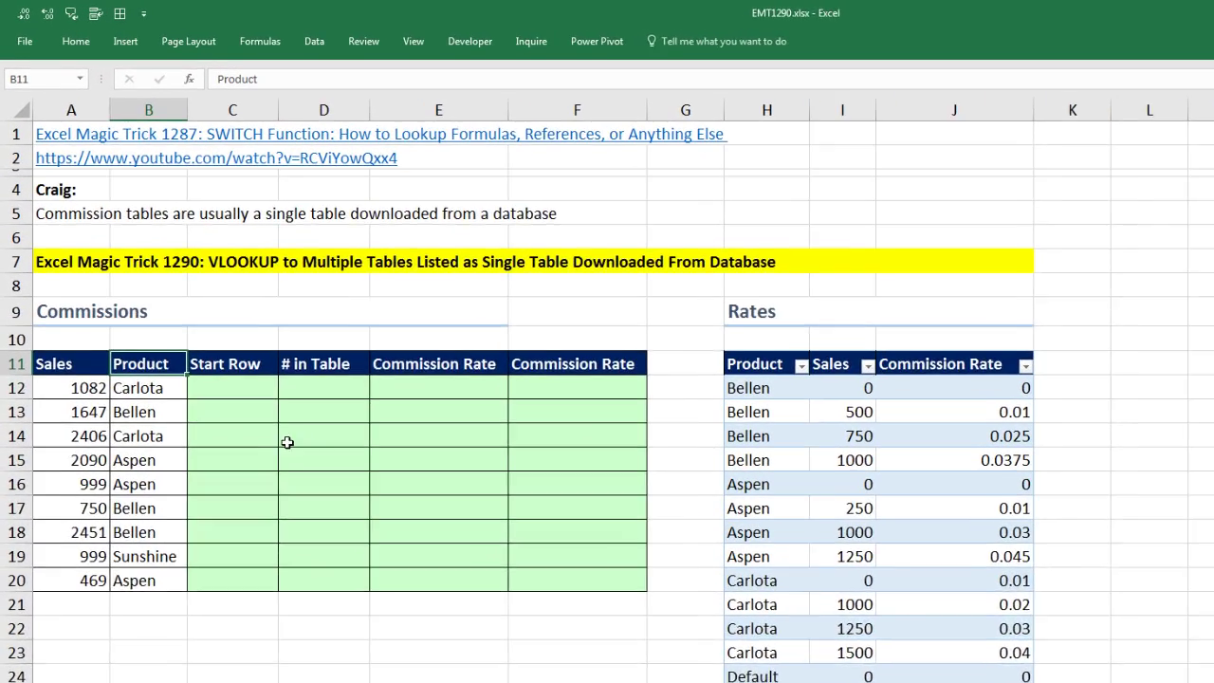
{"action": "key", "text": "ctrl+t"}
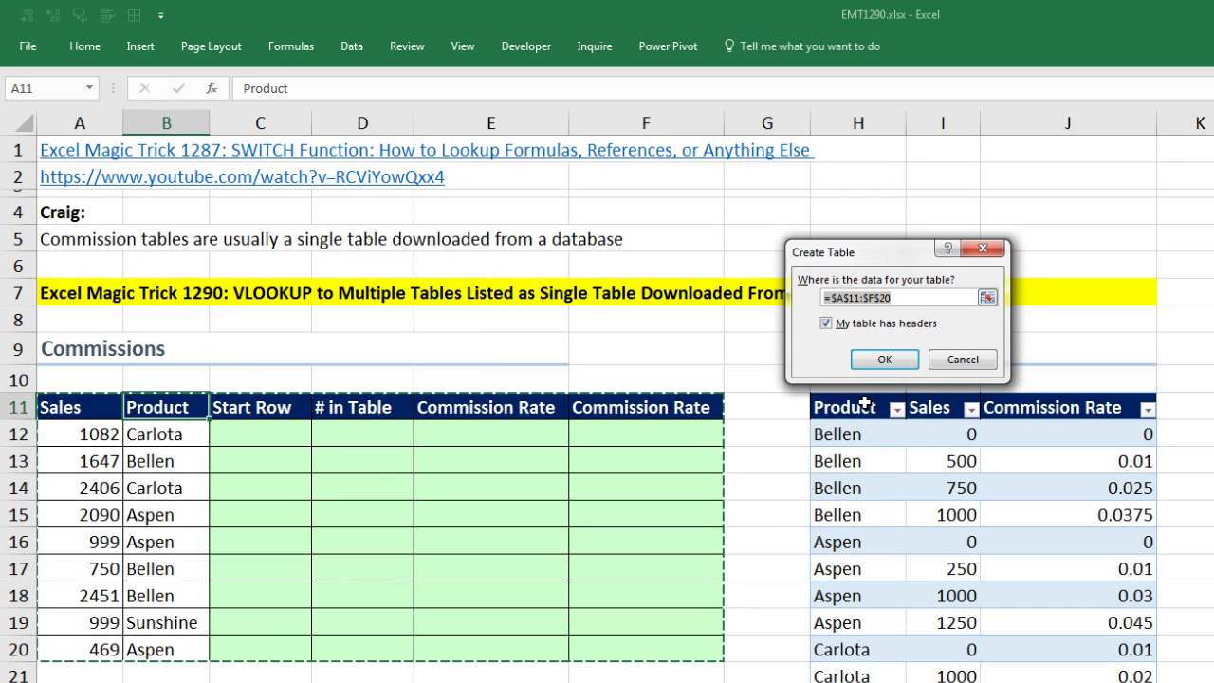
{"action": "key", "text": "Return"}
{"action": "key", "text": "alt"}
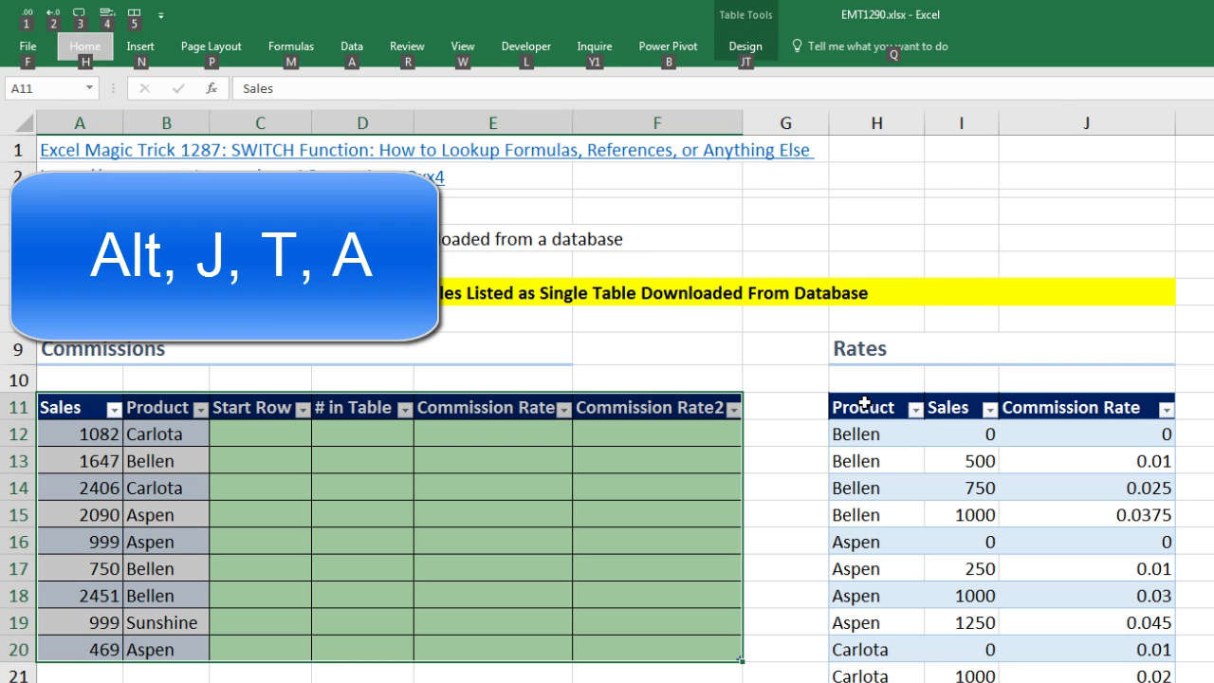
{"action": "type", "text": "jta"}
{"action": "type", "text": "SalesTable"}
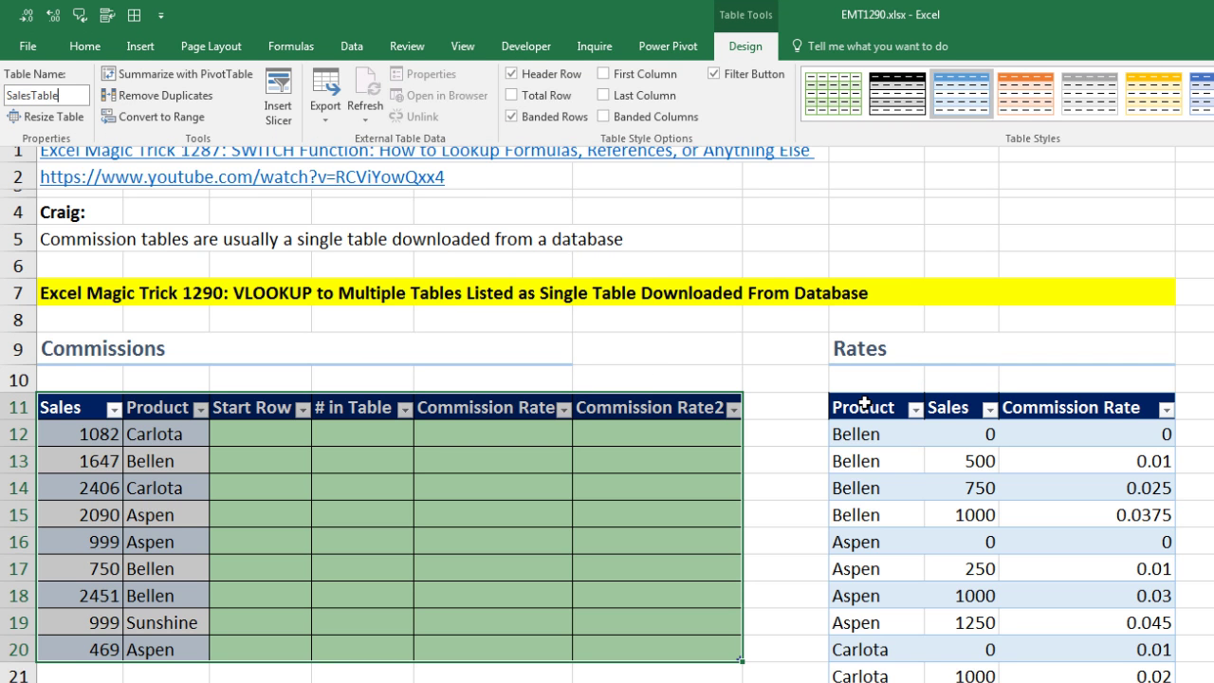
{"action": "key", "text": "Return"}
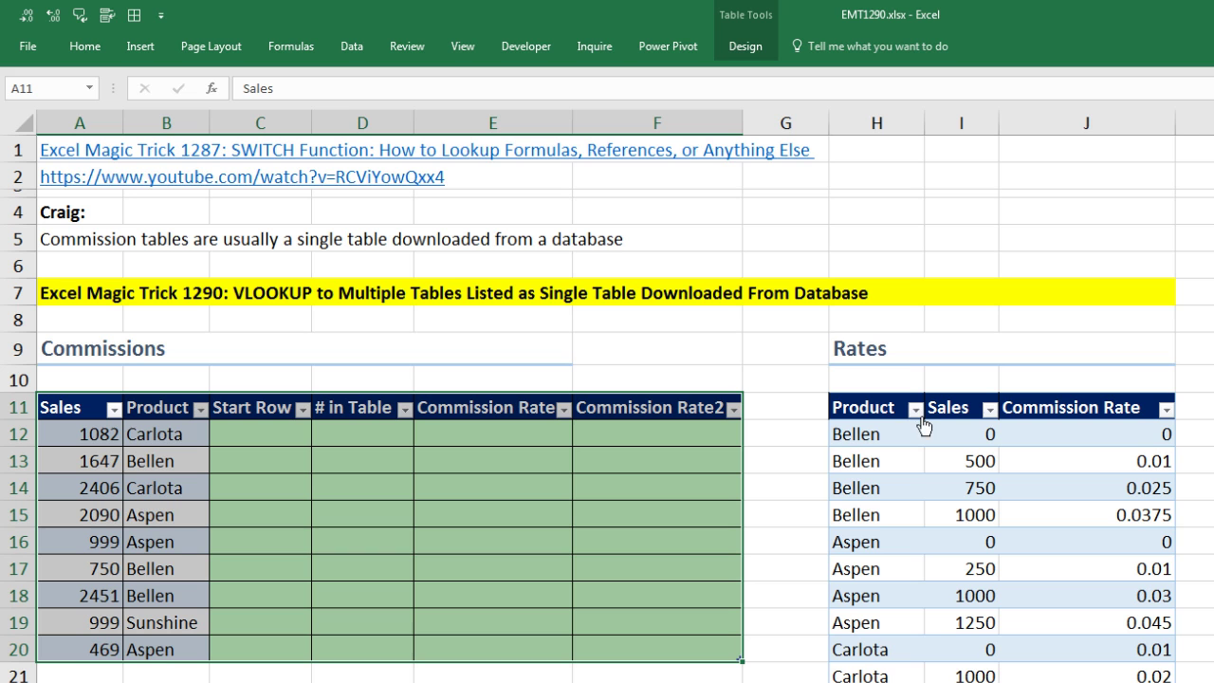
Step: Examine where the Carlota and Bellen blocks start in the Rates Product column and how many rows Bellen spans
{"action": "left_click", "coordinate": [472, 431]}
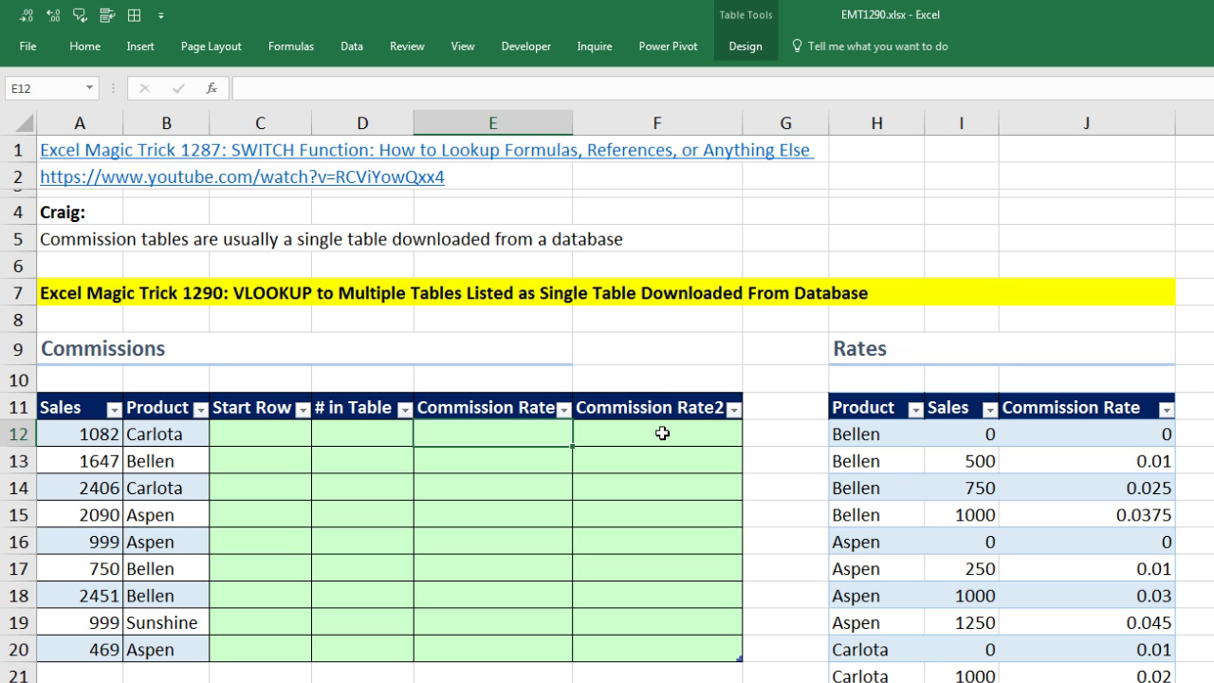
{"action": "left_click", "coordinate": [262, 440]}
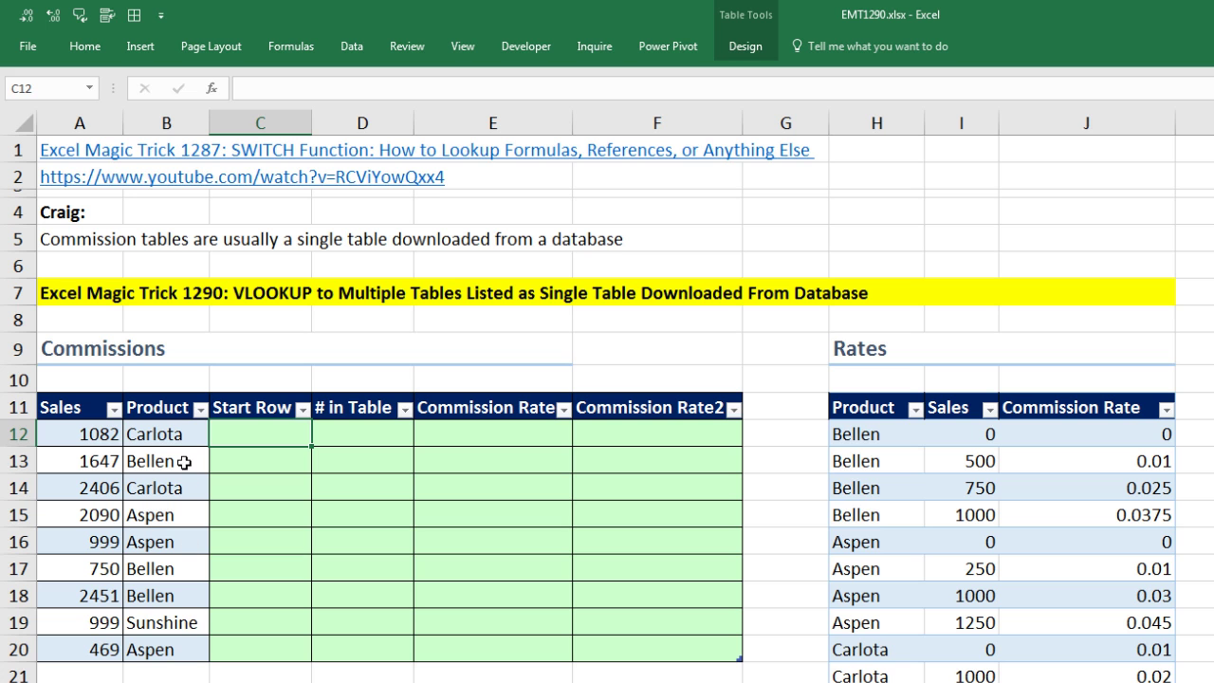
{"action": "left_click_drag", "start_coordinate": [854, 420], "coordinate": [876, 645]}
{"action": "left_click", "coordinate": [875, 648]}
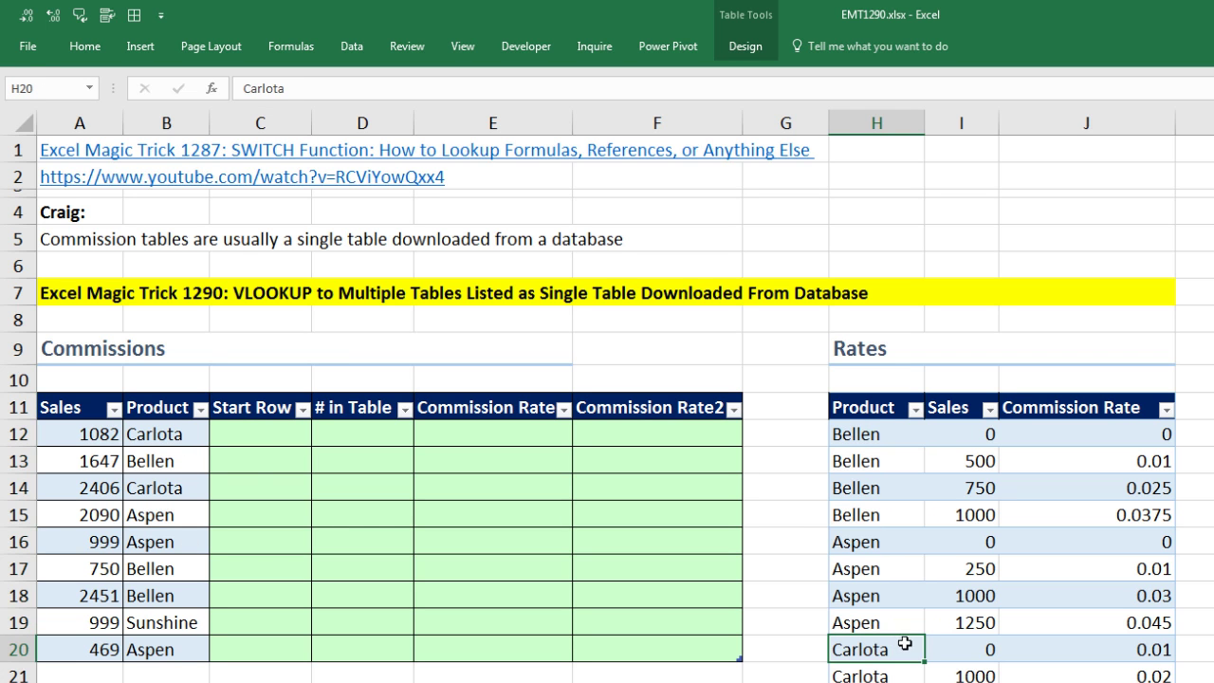
{"action": "left_click", "coordinate": [149, 460]}
{"action": "left_click", "coordinate": [879, 434]}
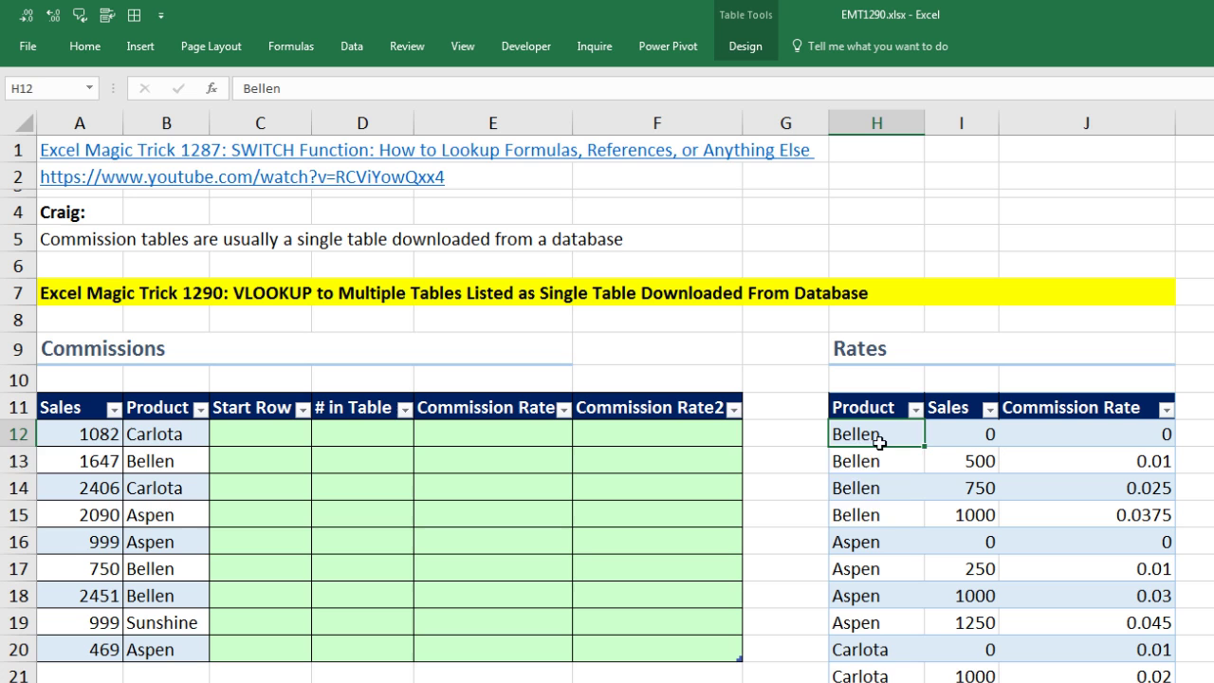
{"action": "left_click_drag", "start_coordinate": [879, 435], "coordinate": [877, 517]}
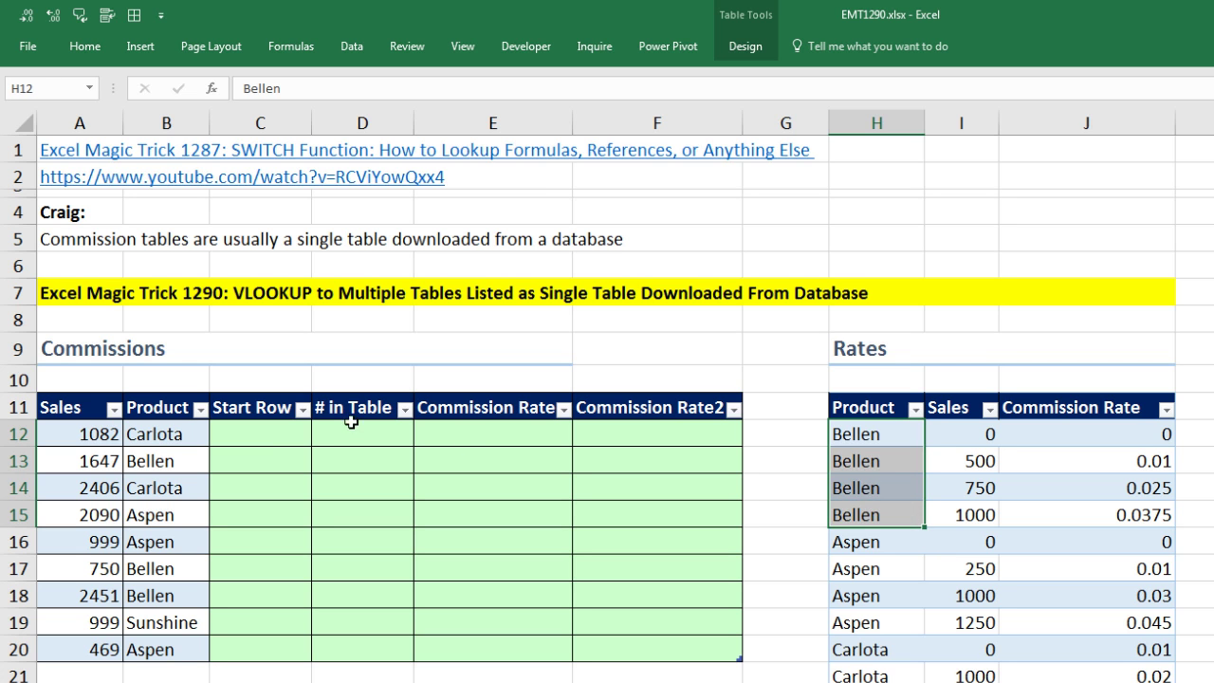
{"action": "left_click", "coordinate": [263, 439]}
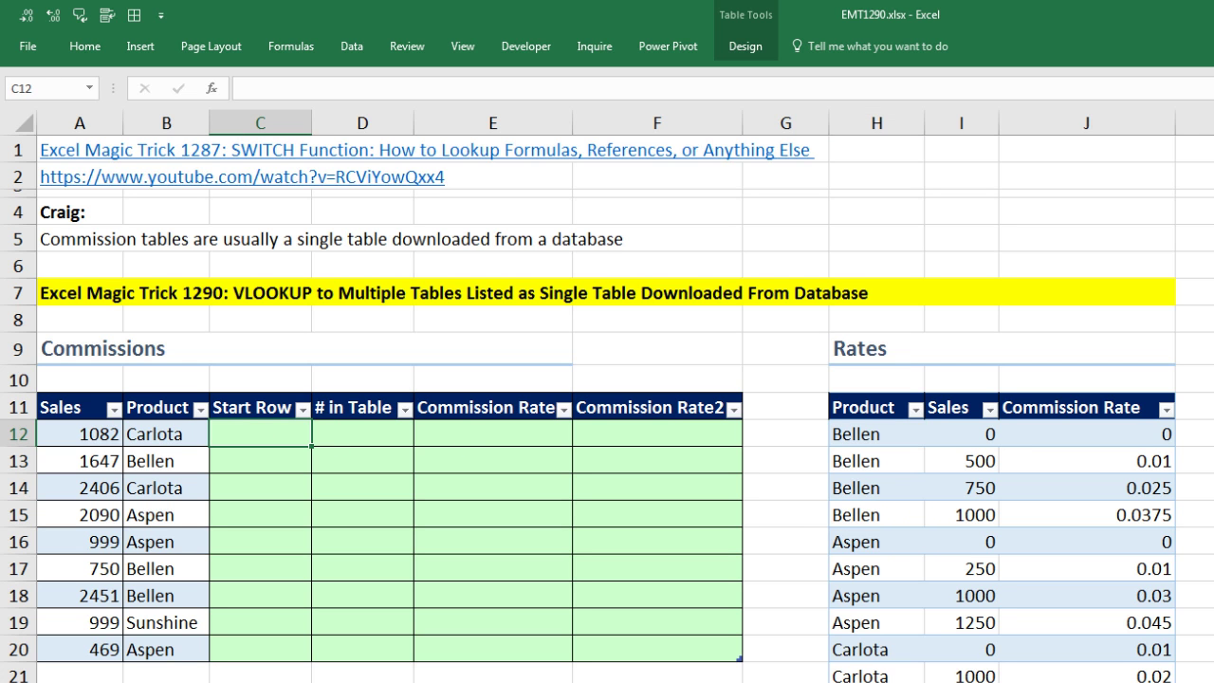
{"action": "type", "text": "=match("}
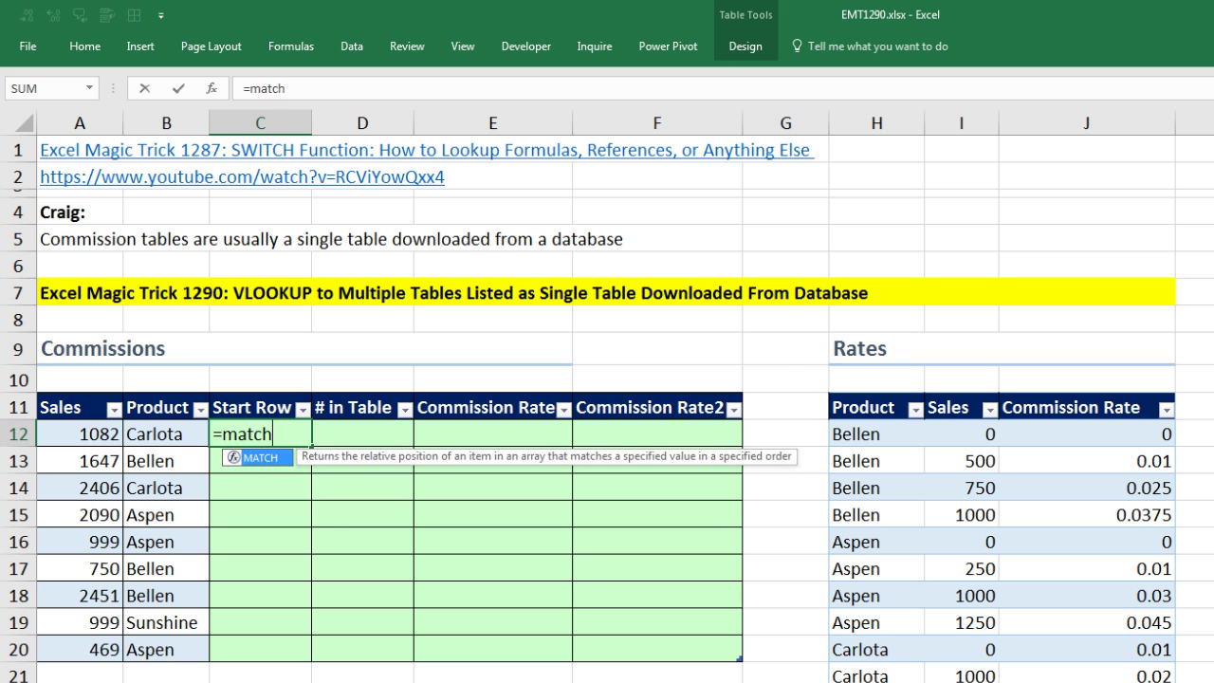
{"action": "left_click", "coordinate": [133, 436]}
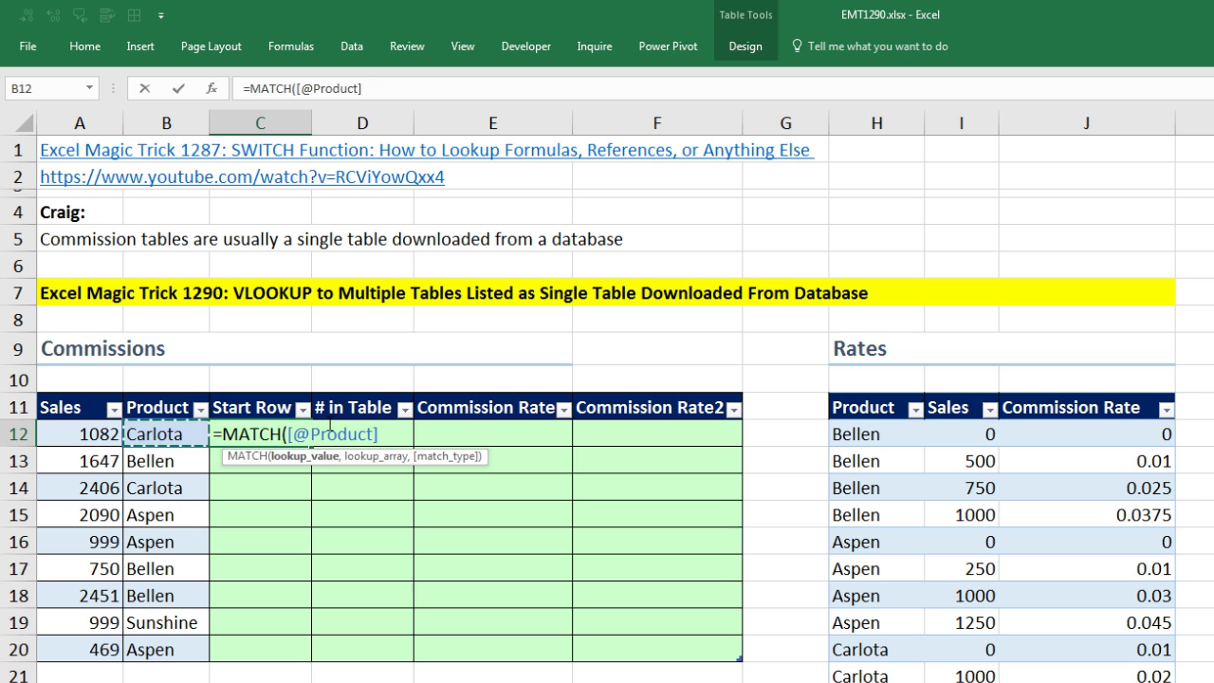
{"action": "type", "text": ","}
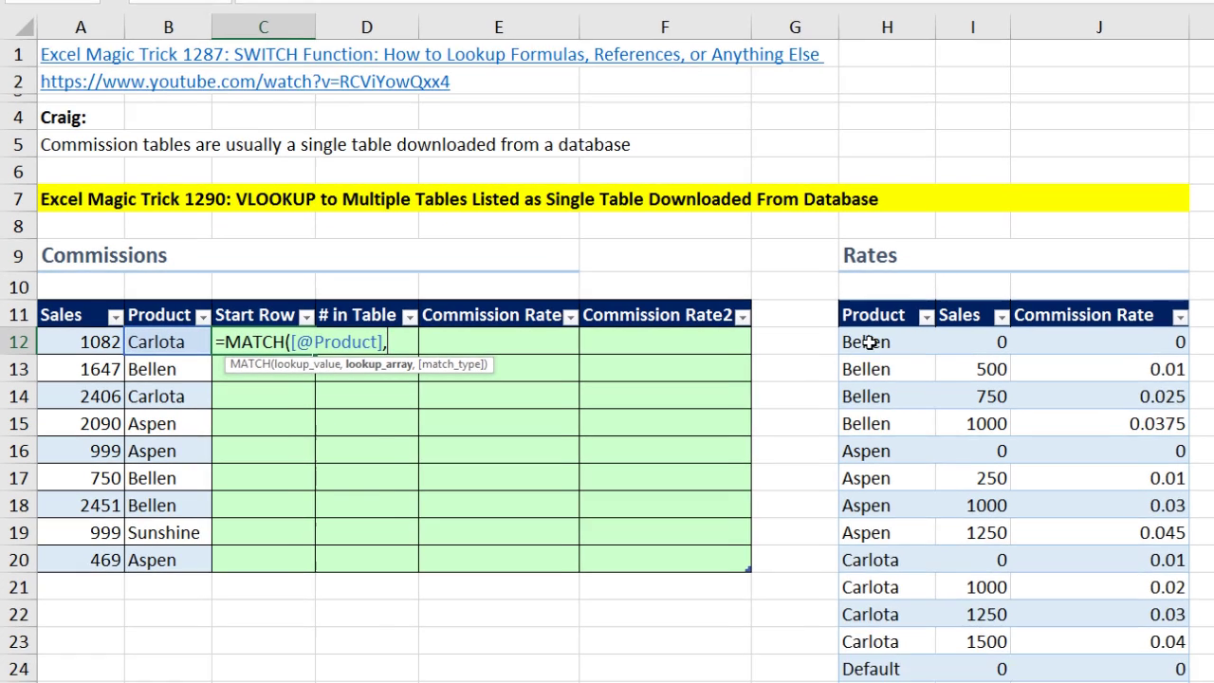
{"action": "left_click_drag", "start_coordinate": [870, 343], "coordinate": [894, 652]}
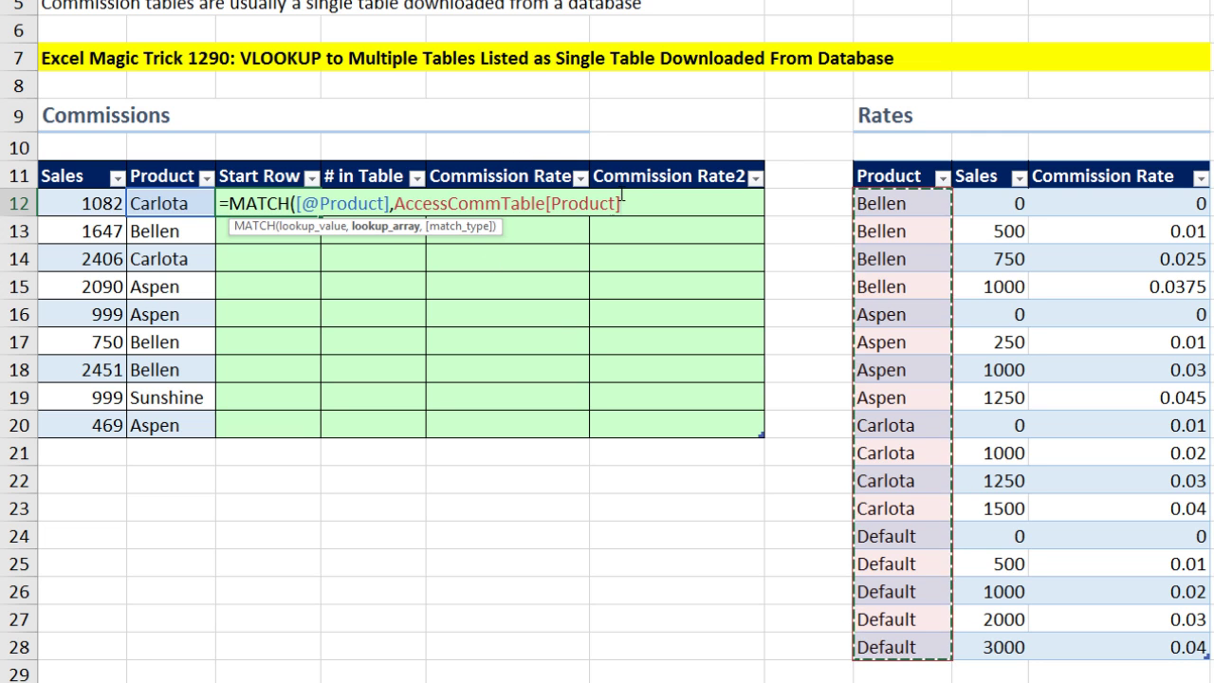
{"action": "type", "text": ",0"}
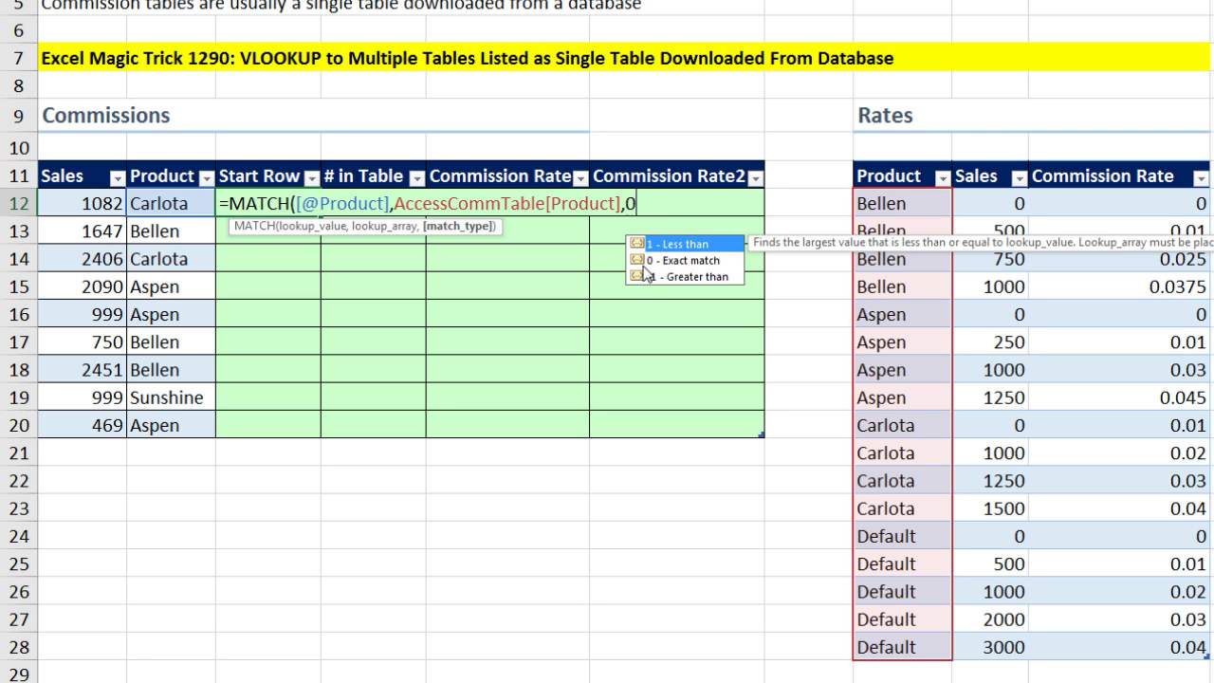
{"action": "type", "text": ")"}
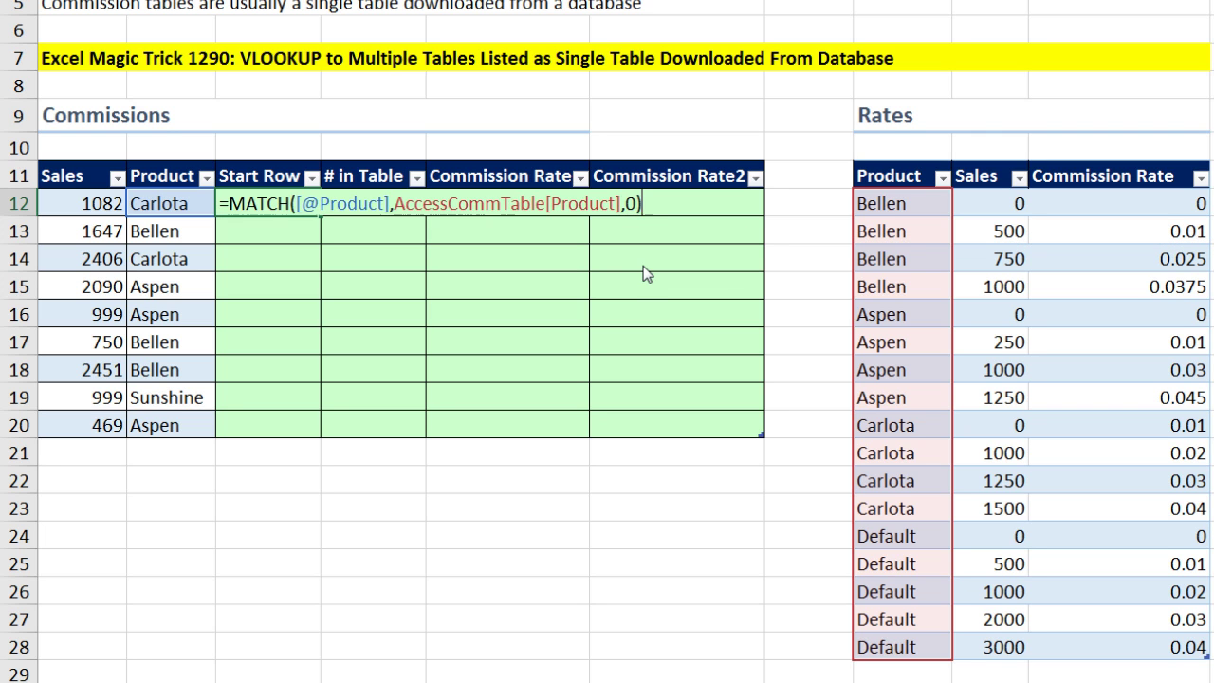
{"action": "key", "text": "ctrl+Return"}
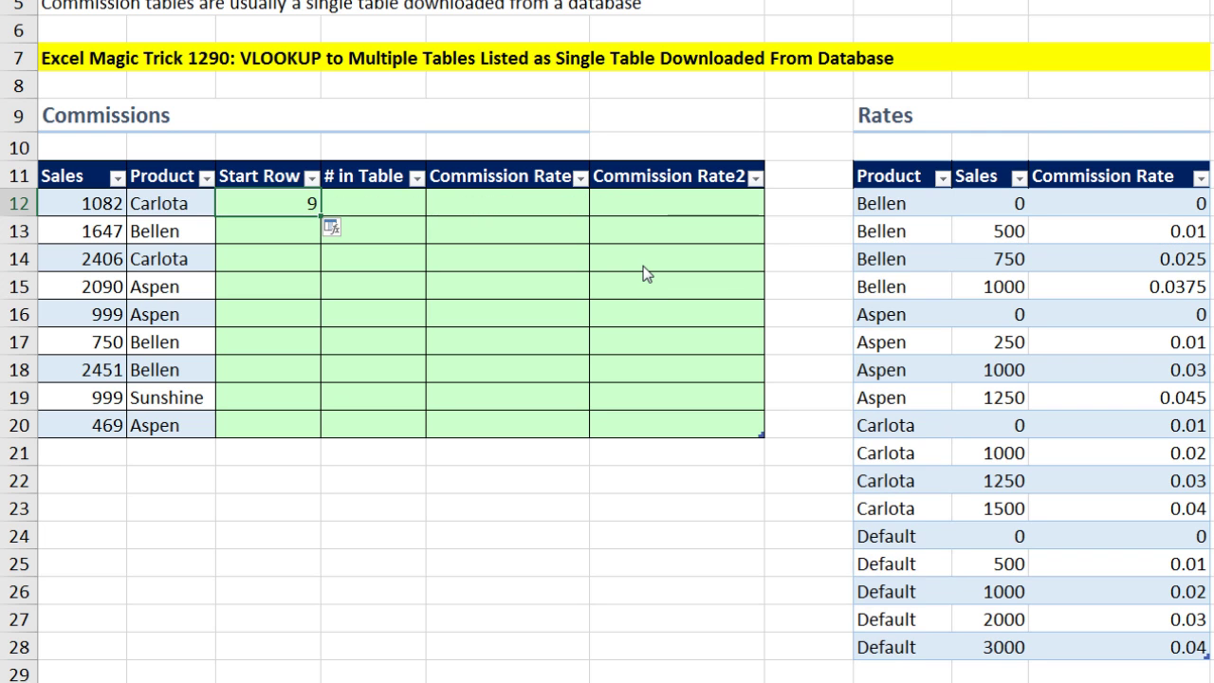
{"action": "double_click", "coordinate": [318, 217]}
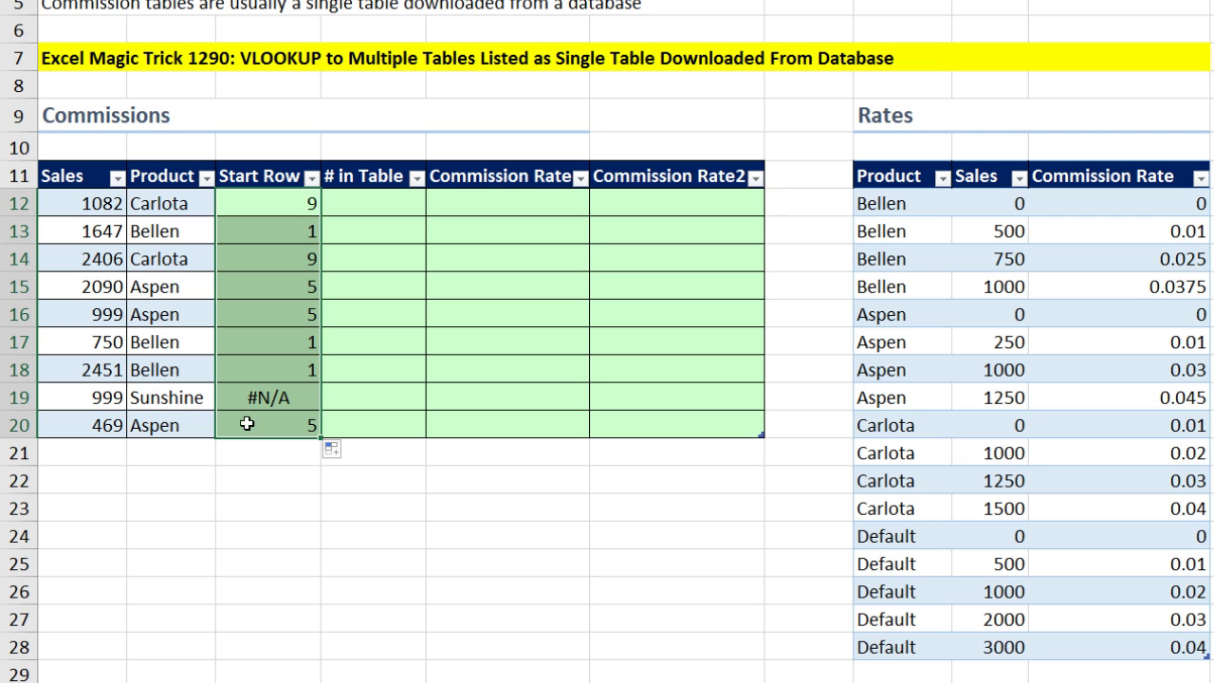
Step: Wrap the first Start Row formula in IFNA, with a copy of its MATCH expression as the value_if_na argument
{"action": "left_click", "coordinate": [173, 408]}
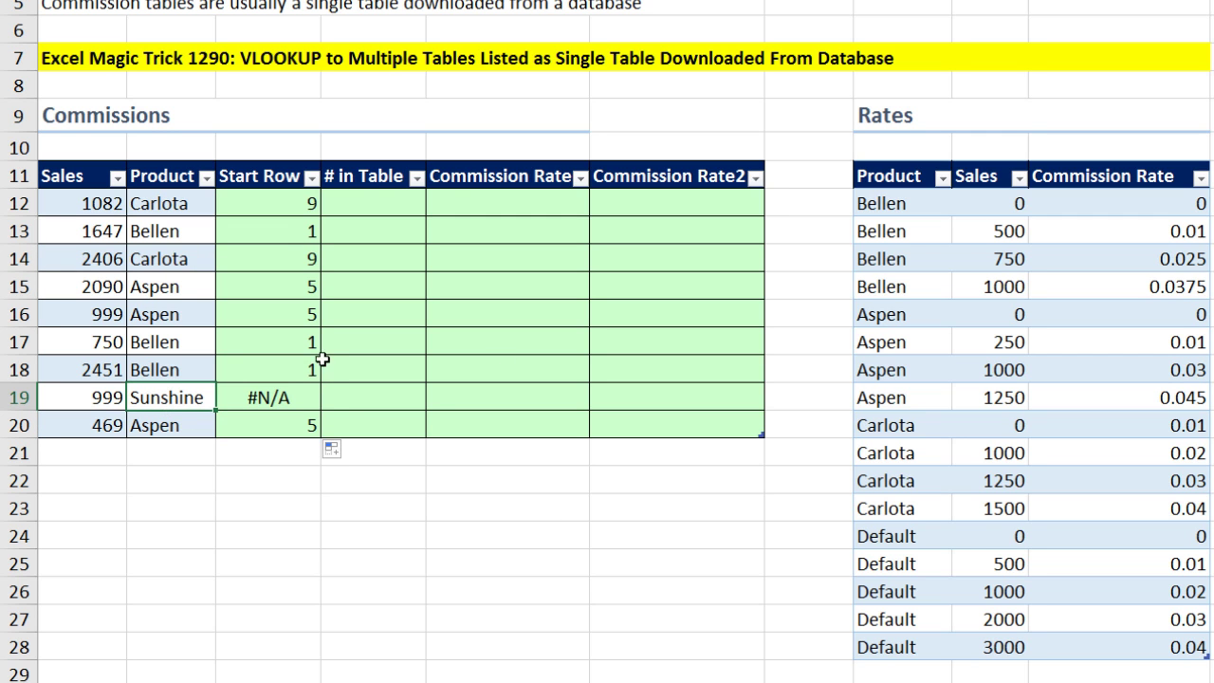
{"action": "double_click", "coordinate": [273, 203]}
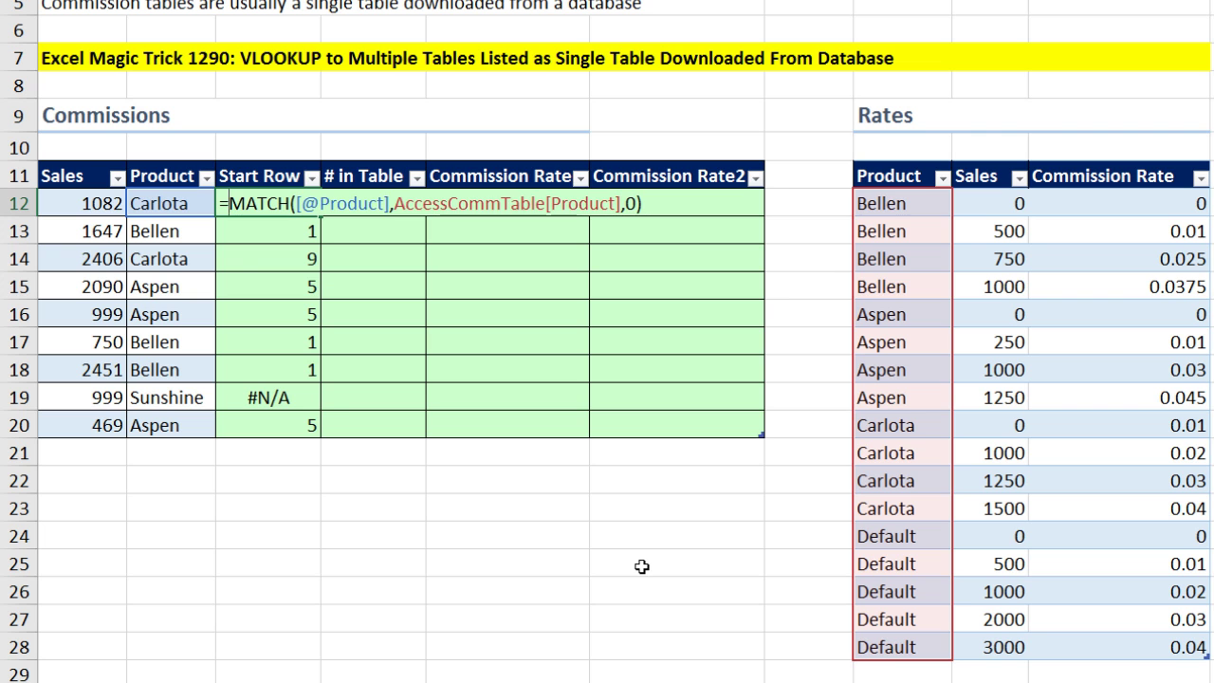
{"action": "type", "text": "ifna"}
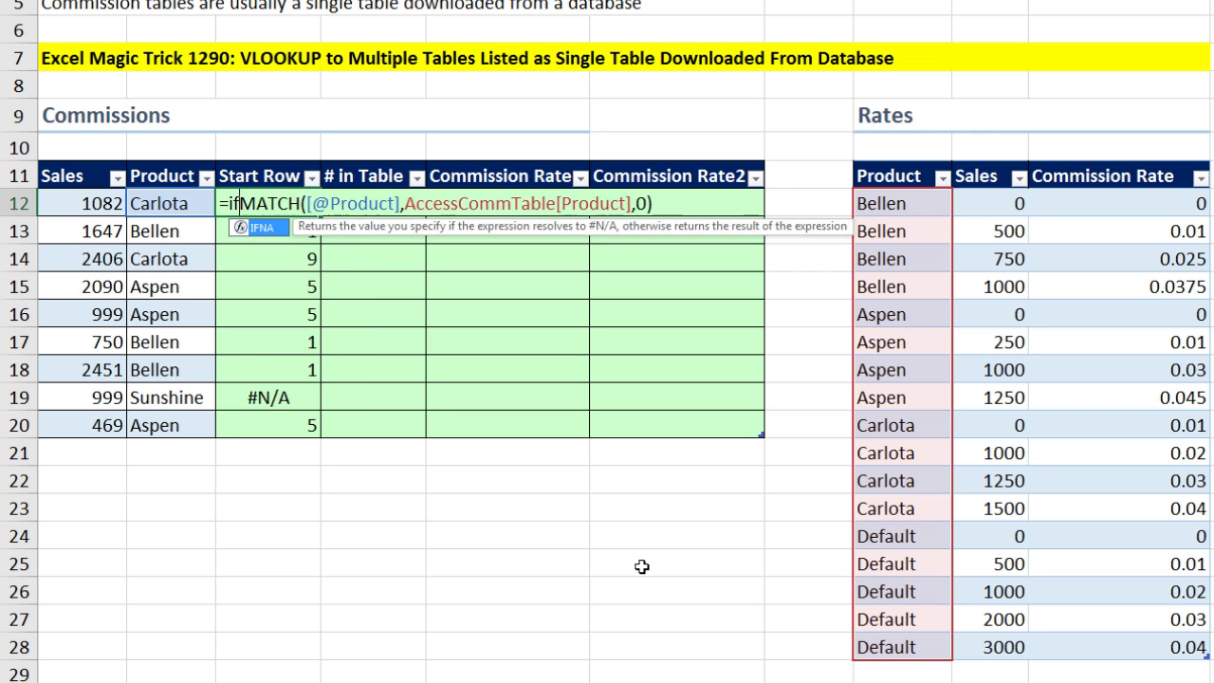
{"action": "key", "text": "Tab"}
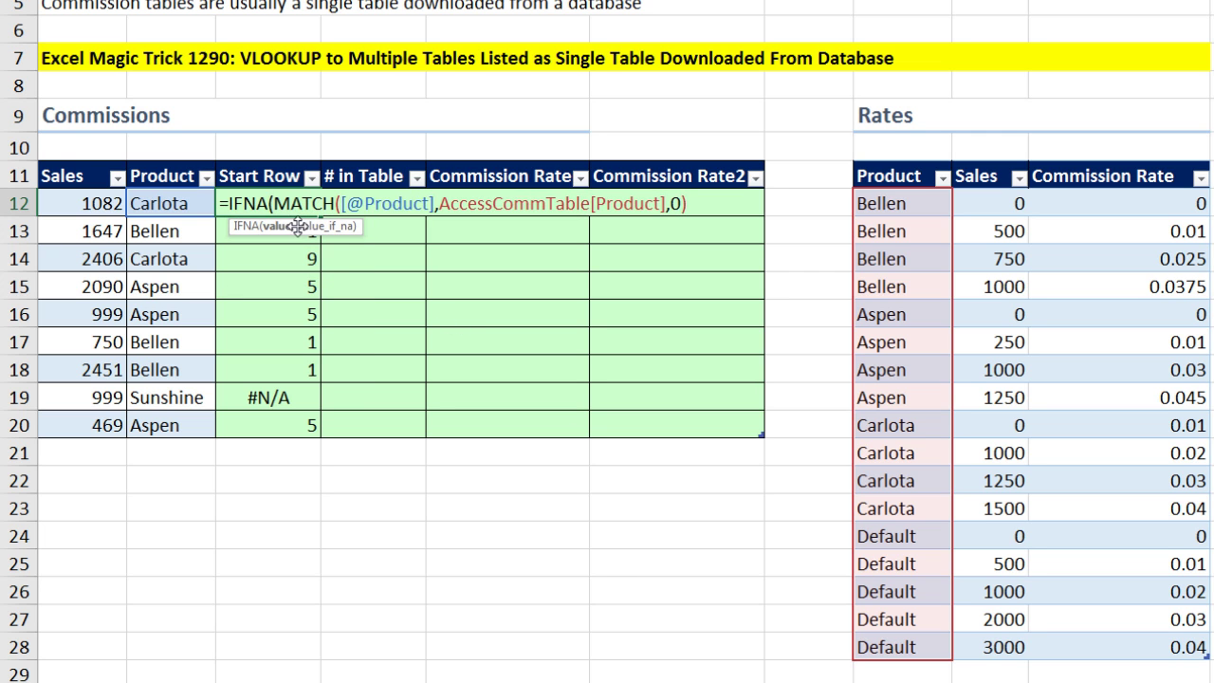
{"action": "left_click", "coordinate": [279, 226]}
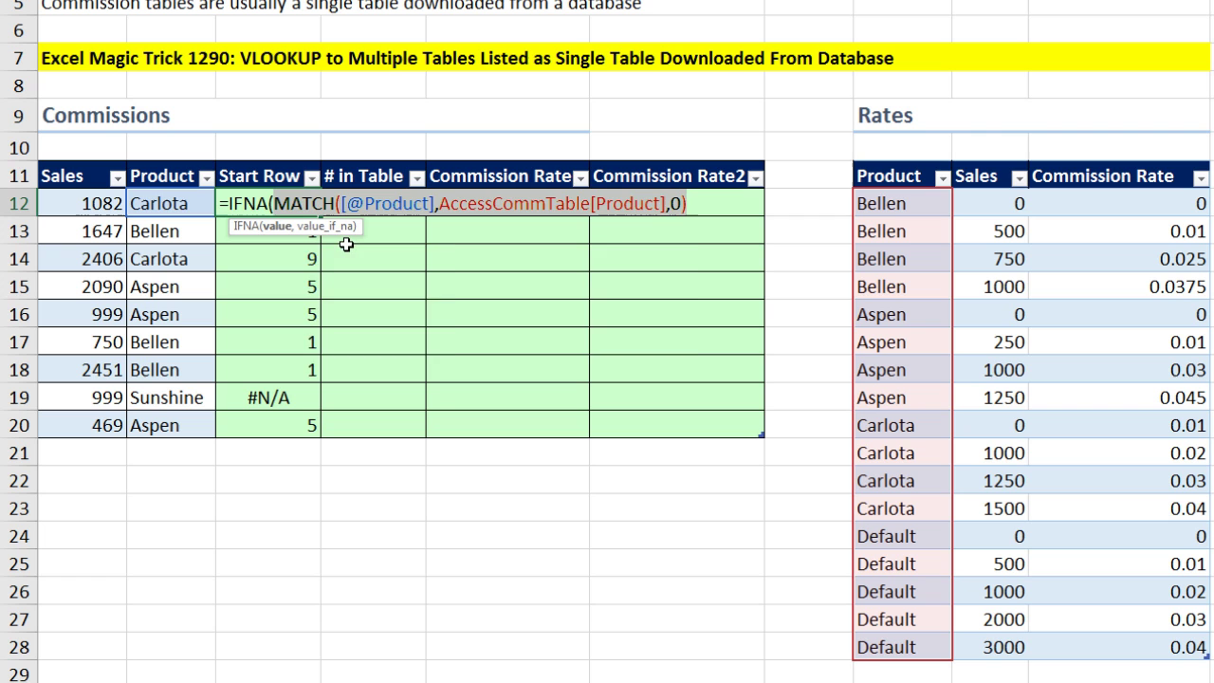
{"action": "key", "text": "ctrl+c"}
{"action": "left_click", "coordinate": [700, 205]}
{"action": "type", "text": ","}
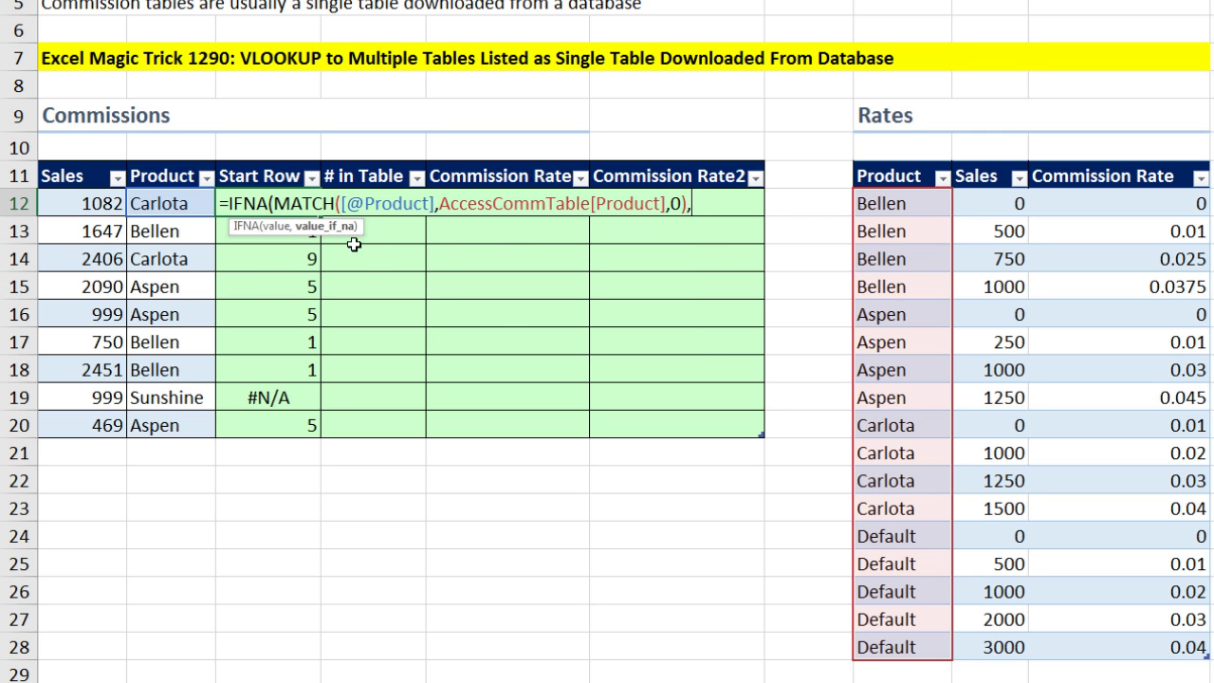
{"action": "key", "text": "ctrl+v"}
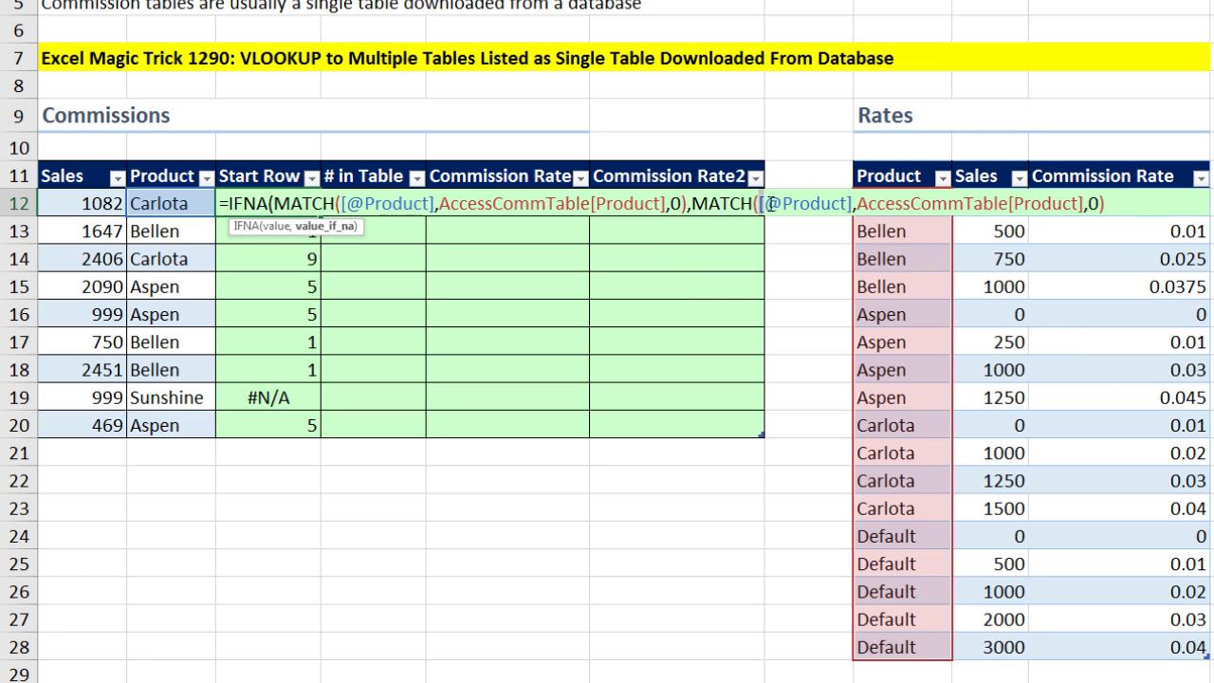
Step: Set the fallback MATCH's lookup value to "Default" and fill the IFNA formula down the Start Row column
{"action": "left_click_drag", "start_coordinate": [765, 203], "coordinate": [852, 203]}
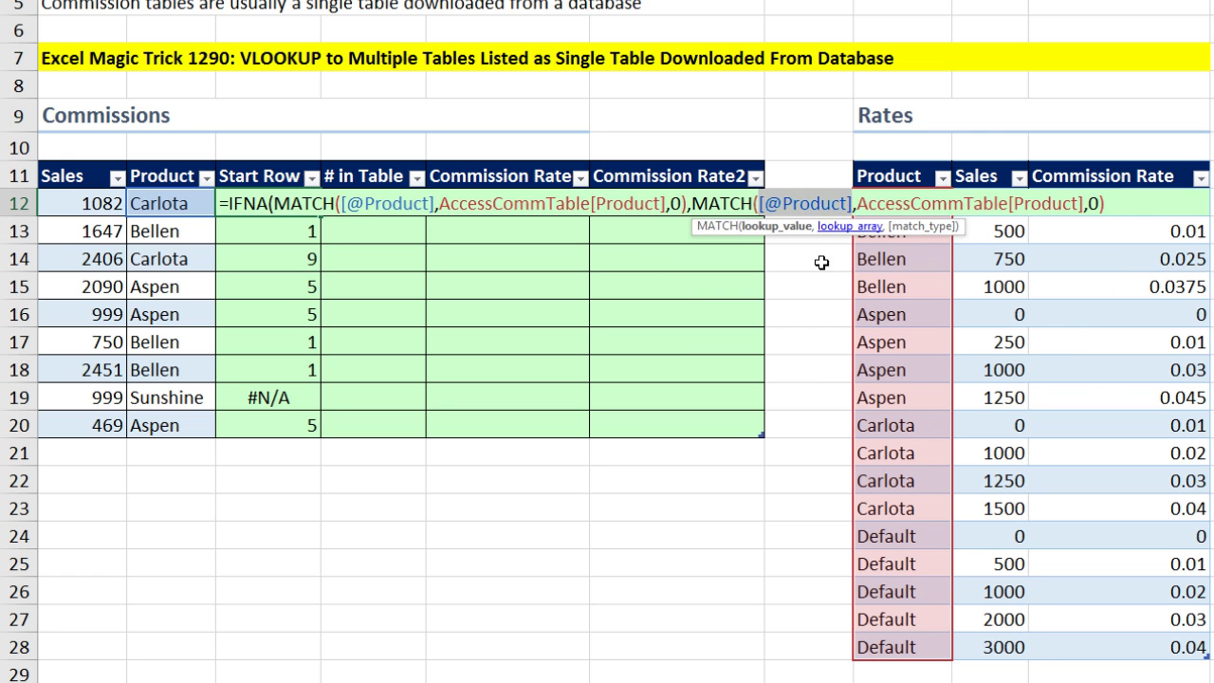
{"action": "type", "text": "\""}
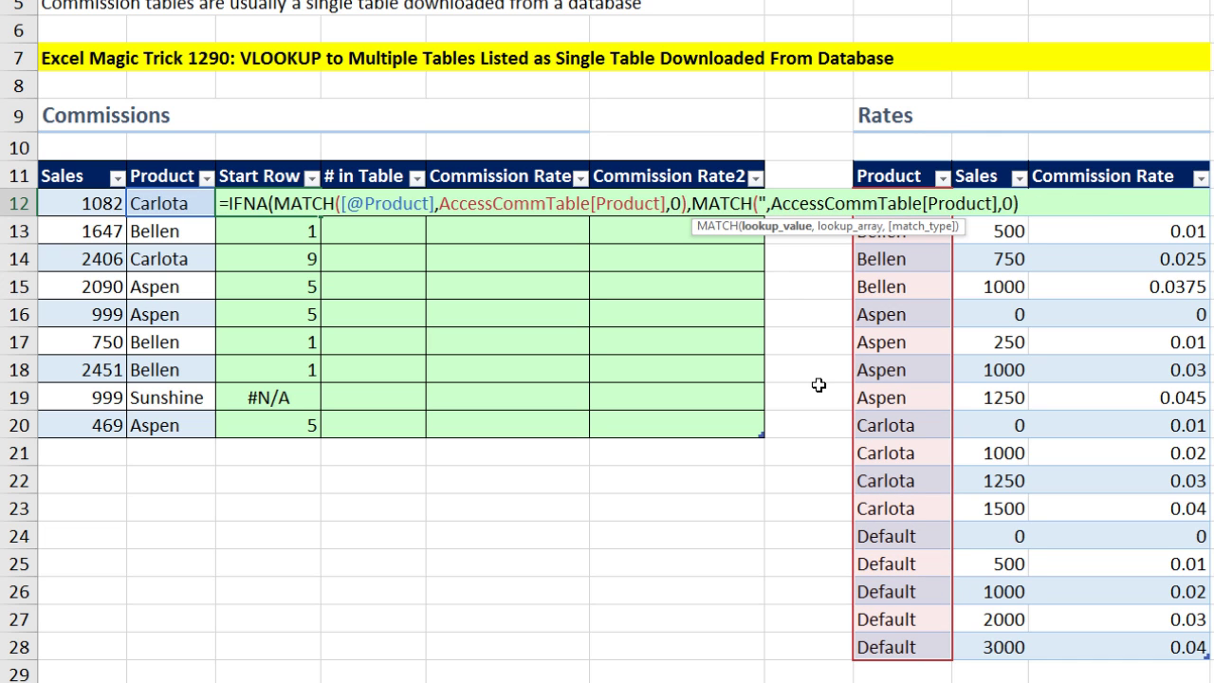
{"action": "type", "text": "Default"}
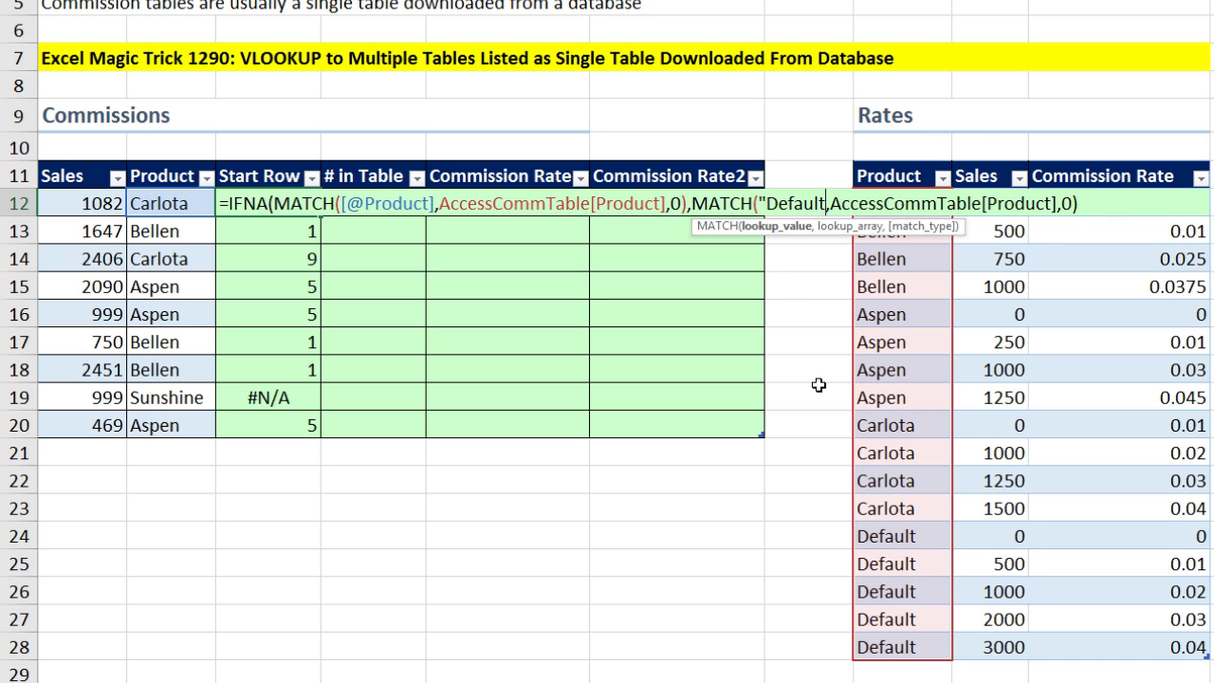
{"action": "type", "text": "\""}
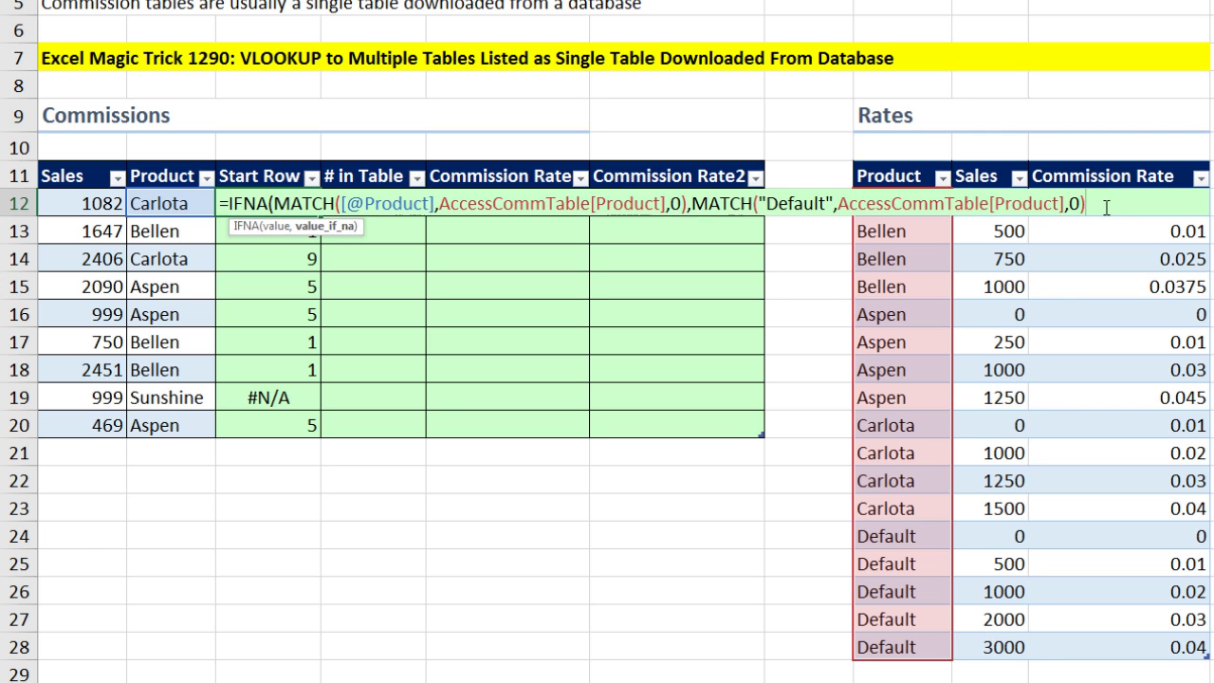
{"action": "key", "text": "Return"}
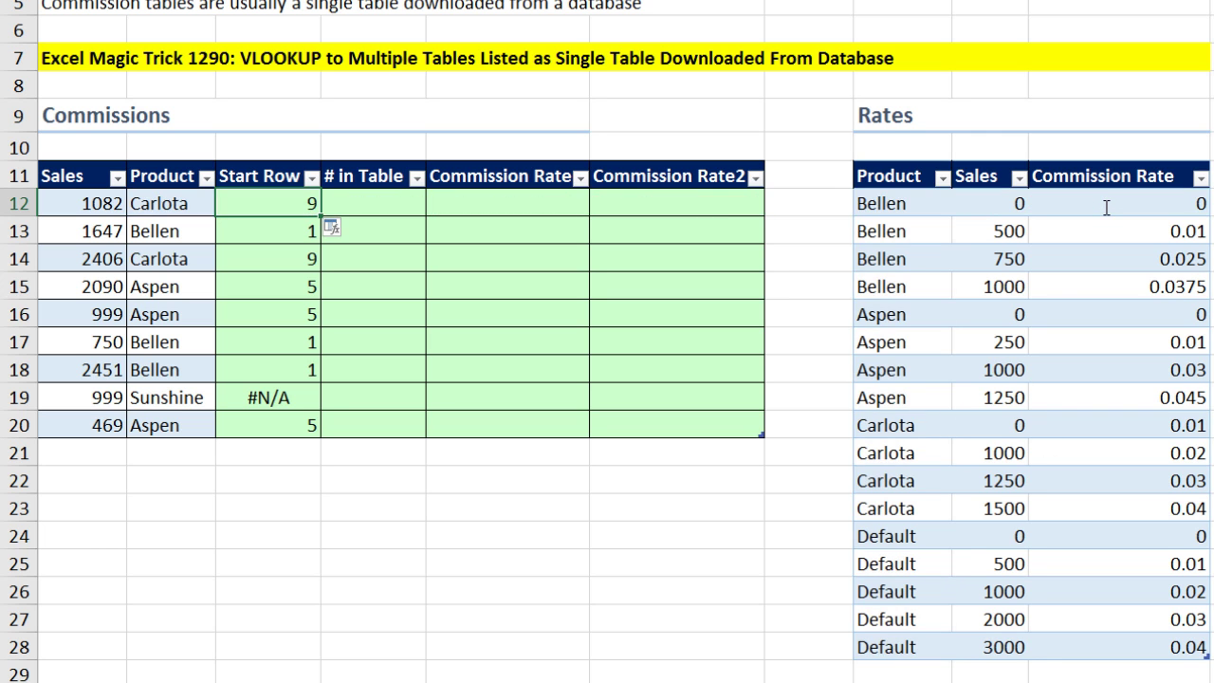
{"action": "double_click", "coordinate": [320, 216]}
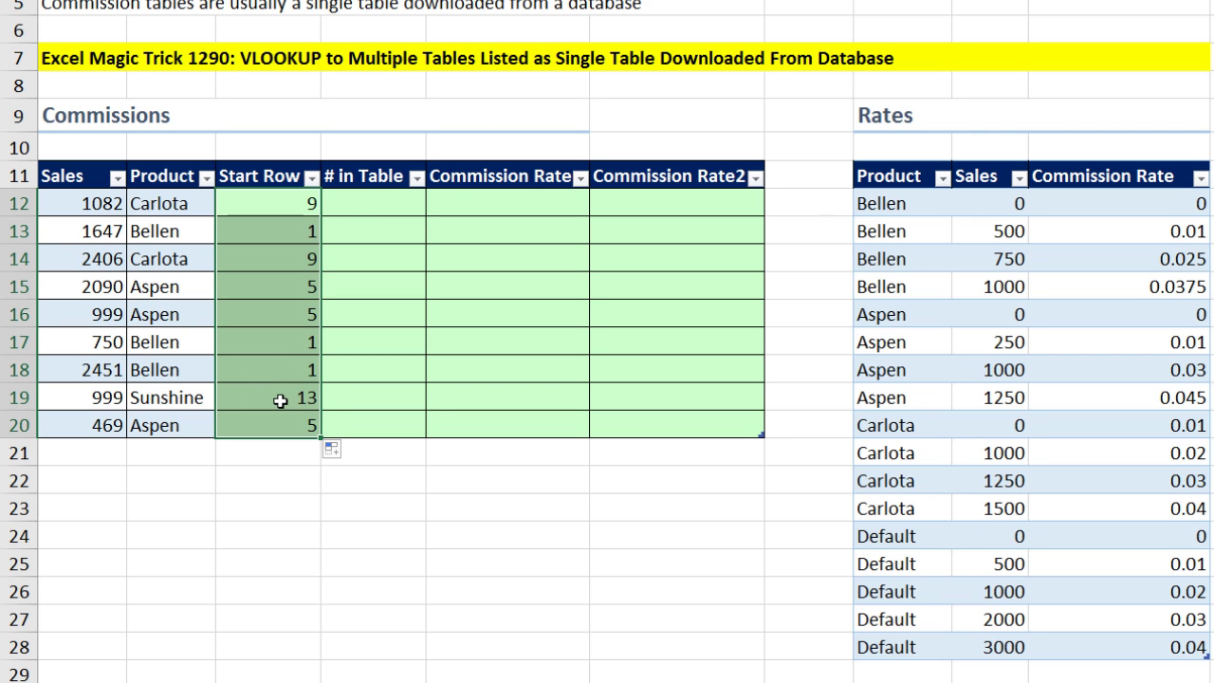
Step: Test the Default fallback by replacing the Sunshine product with asdas, and undo the replacement
{"action": "left_click", "coordinate": [174, 399]}
{"action": "type", "text": "asdas"}
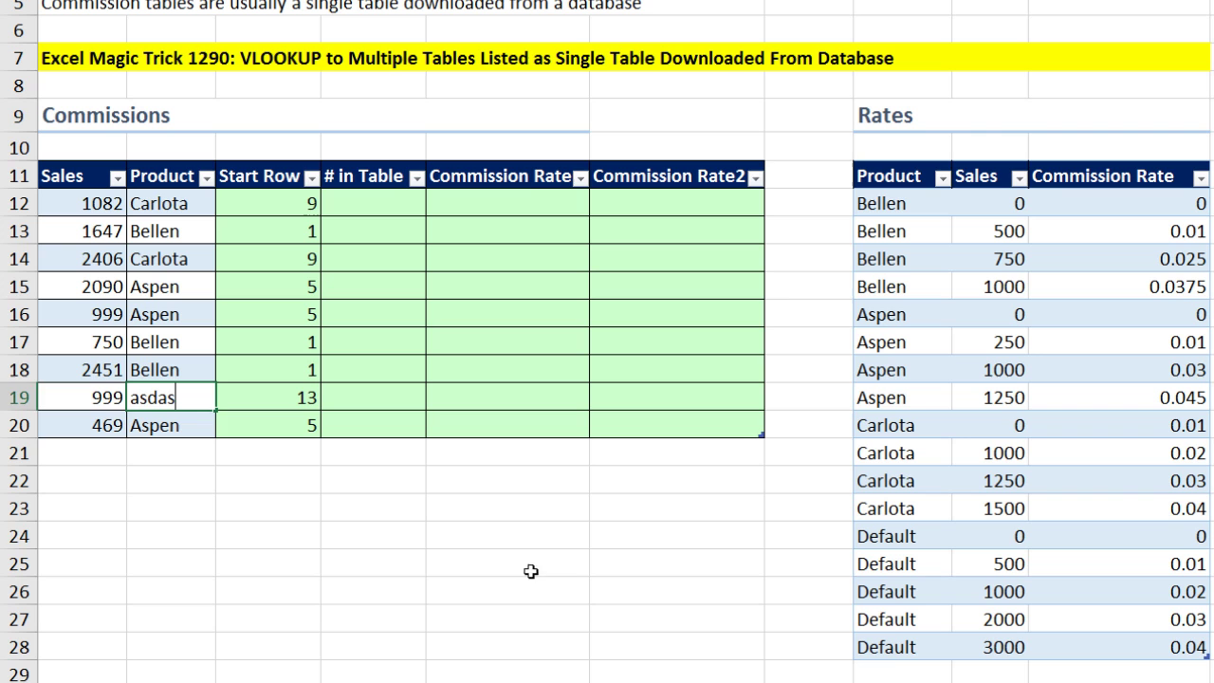
{"action": "left_click", "coordinate": [334, 528]}
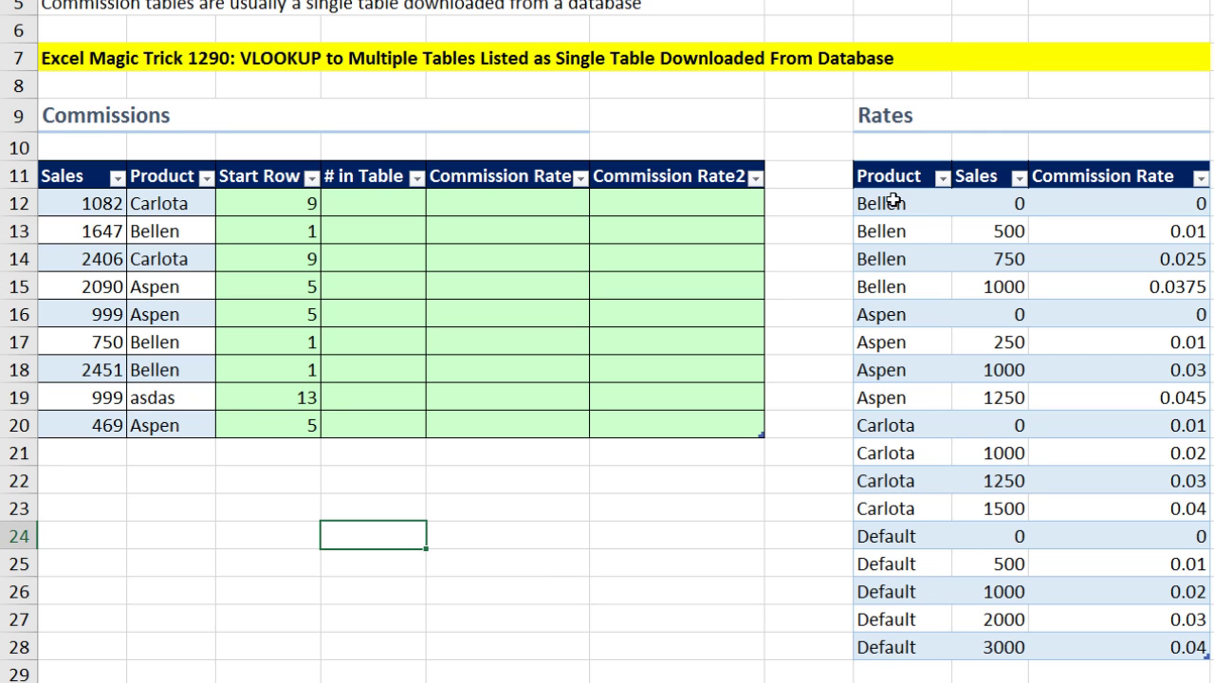
{"action": "left_click", "coordinate": [897, 537]}
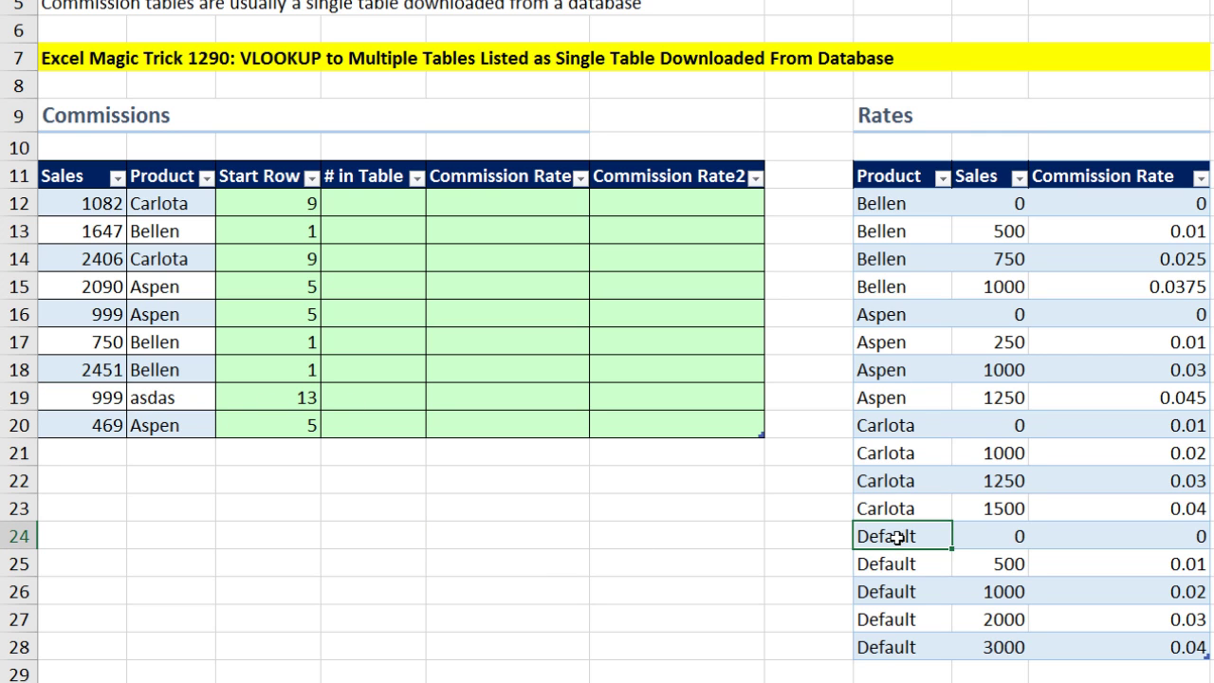
{"action": "left_click", "coordinate": [992, 535]}
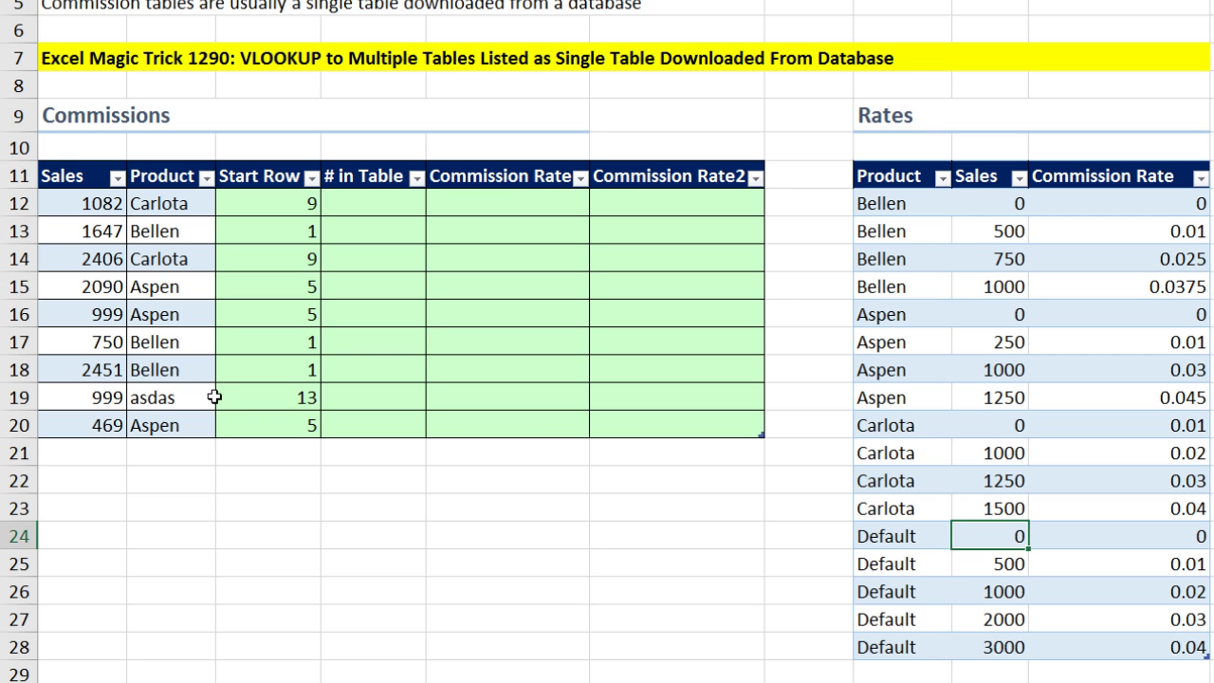
{"action": "key", "text": "ctrl+z"}
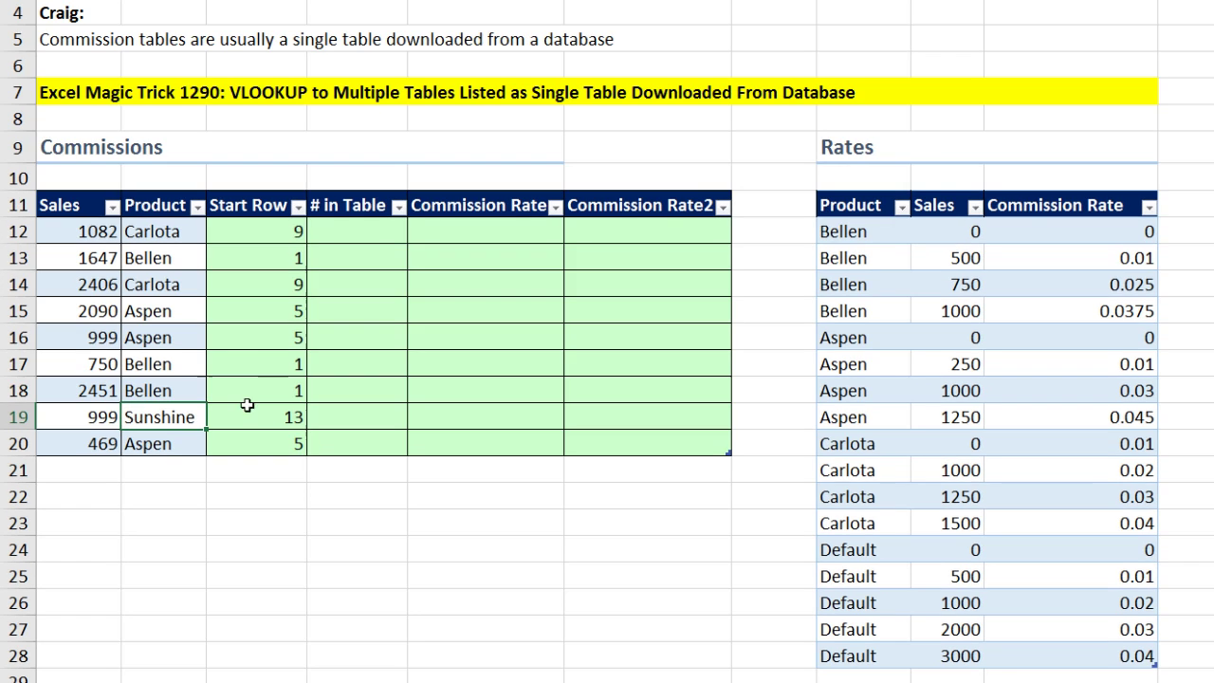
Step: Examine how many Sales rows the Carlota block spans in the Rates table
{"action": "left_click", "coordinate": [342, 234]}
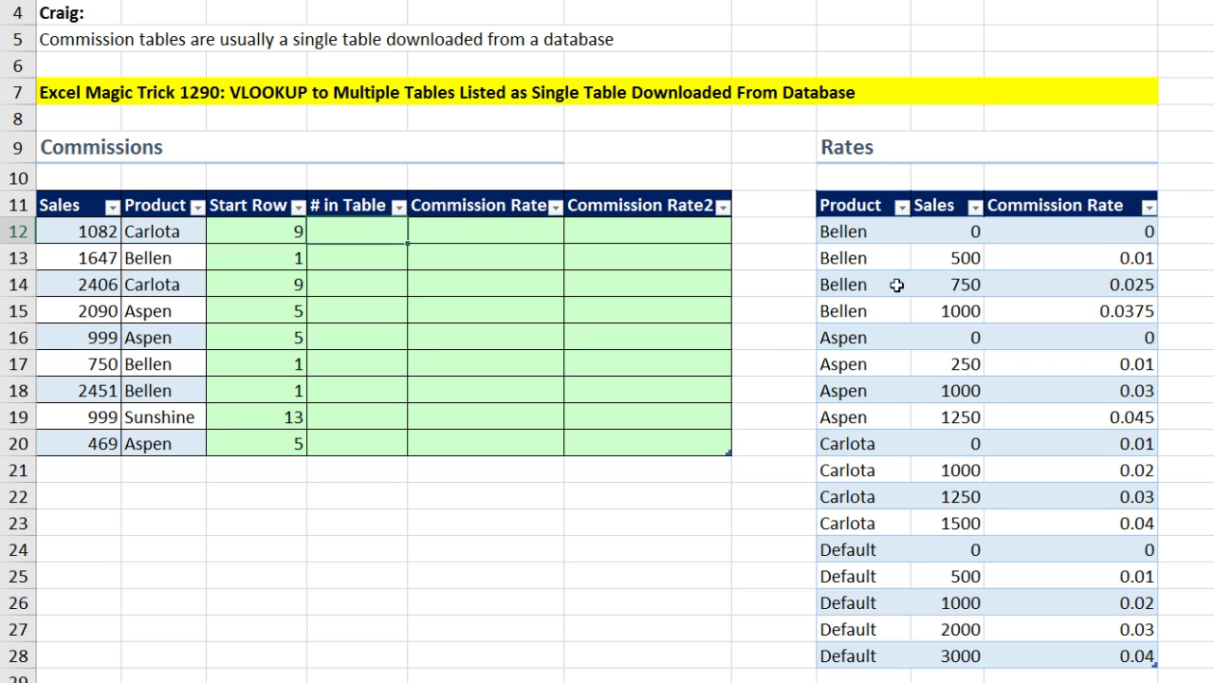
{"action": "left_click", "coordinate": [932, 441]}
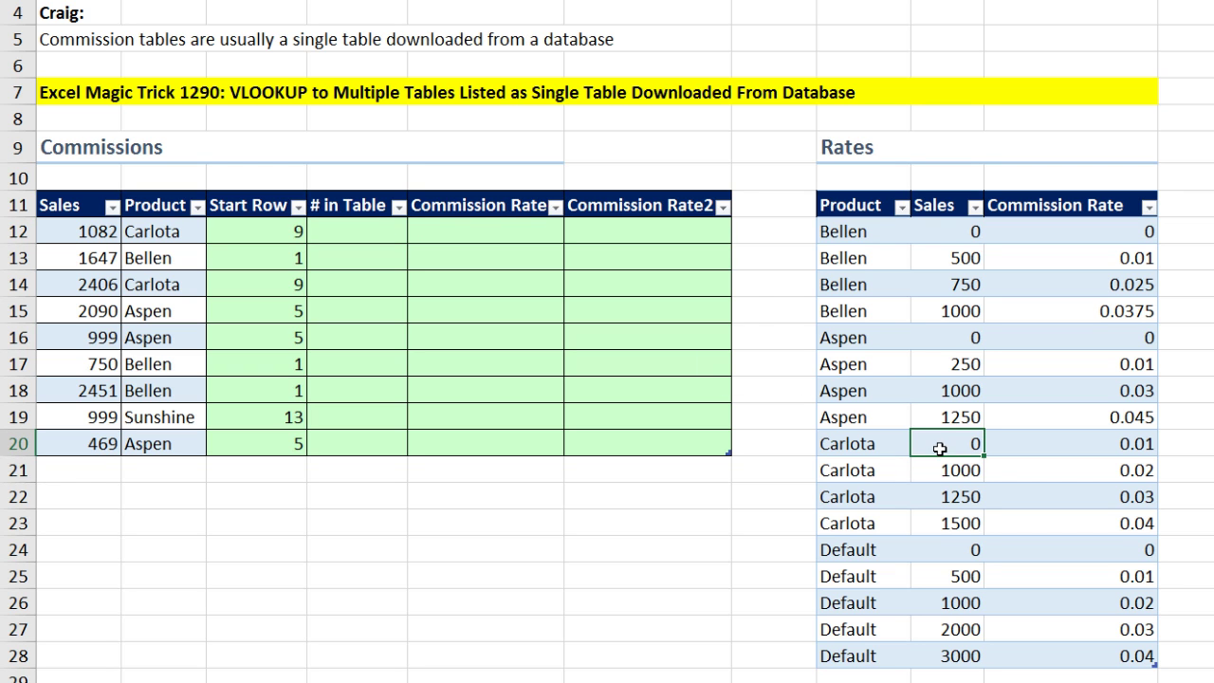
{"action": "left_click_drag", "start_coordinate": [940, 447], "coordinate": [928, 523]}
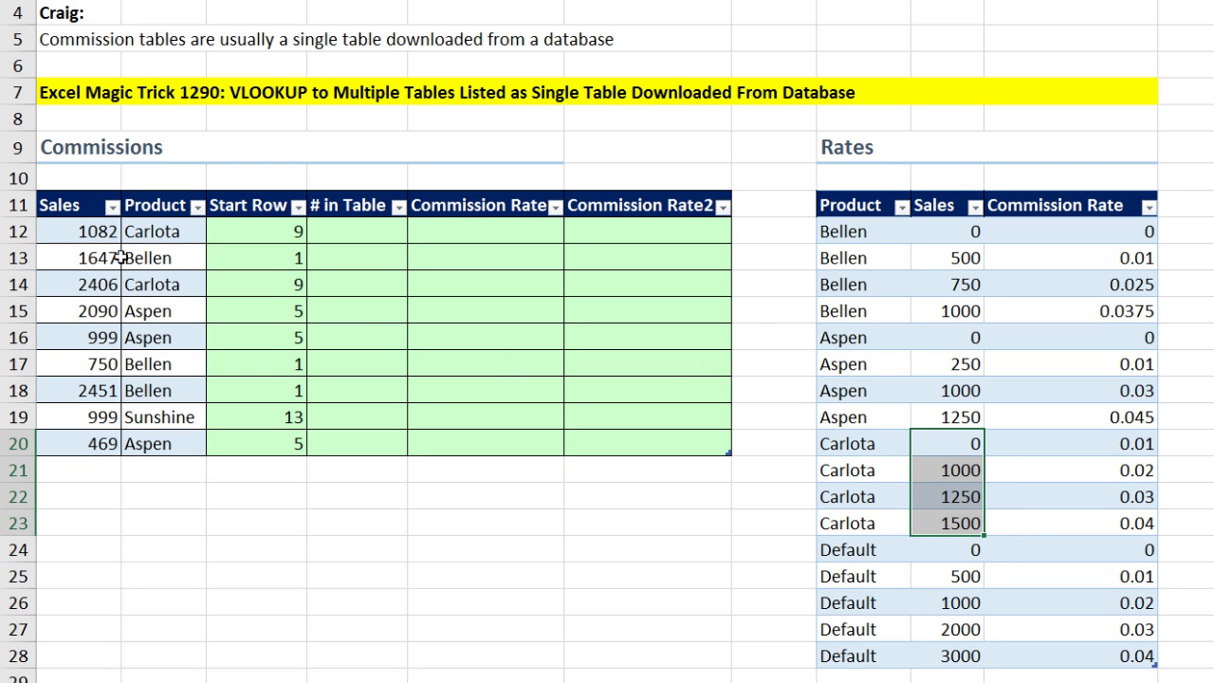
{"action": "left_click", "coordinate": [142, 235]}
{"action": "left_click", "coordinate": [166, 261]}
Step: Count each row's product in the Rates table's Product column with COUNTIFS in the first # in Table cell, and fill it down the column
{"action": "left_click", "coordinate": [362, 233]}
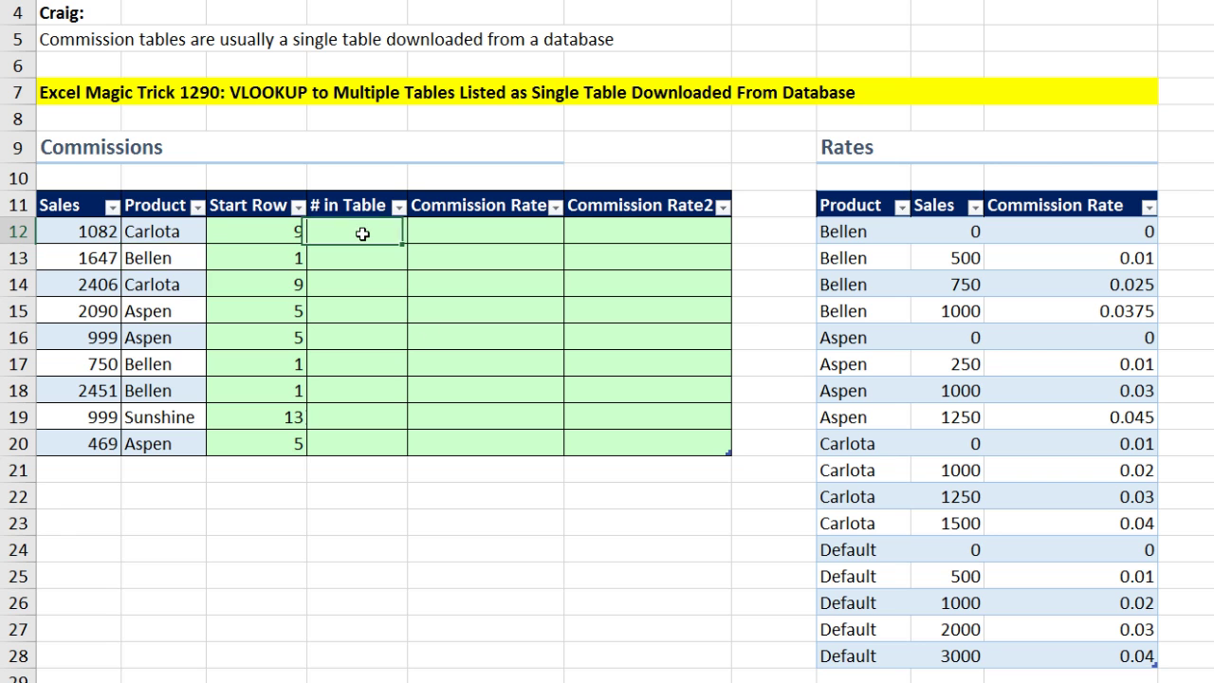
{"action": "type", "text": "=cou"}
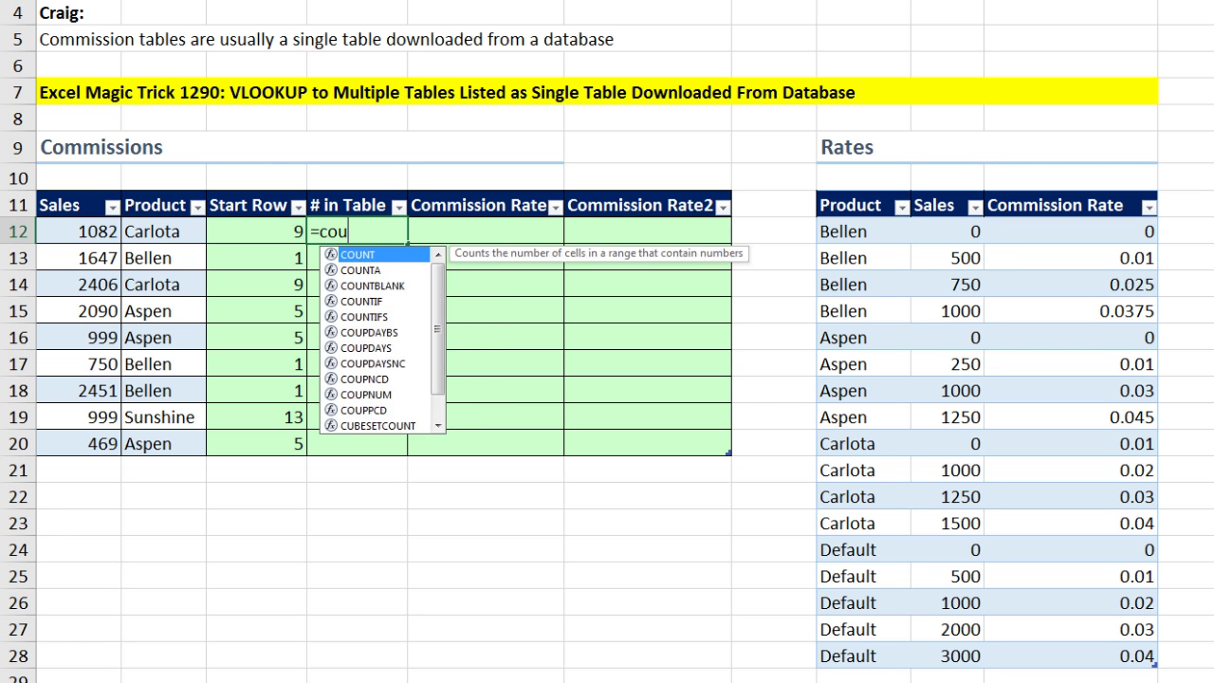
{"action": "type", "text": "ntifs"}
{"action": "key", "text": "Tab"}
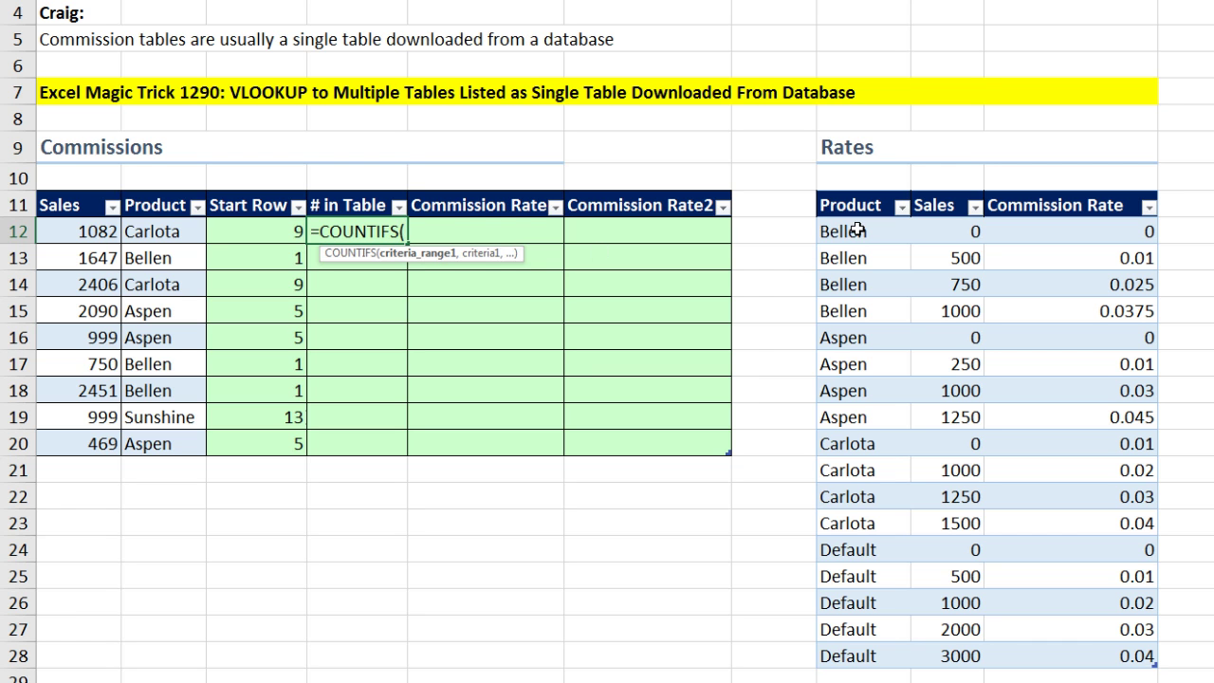
{"action": "left_click_drag", "start_coordinate": [858, 231], "coordinate": [861, 659]}
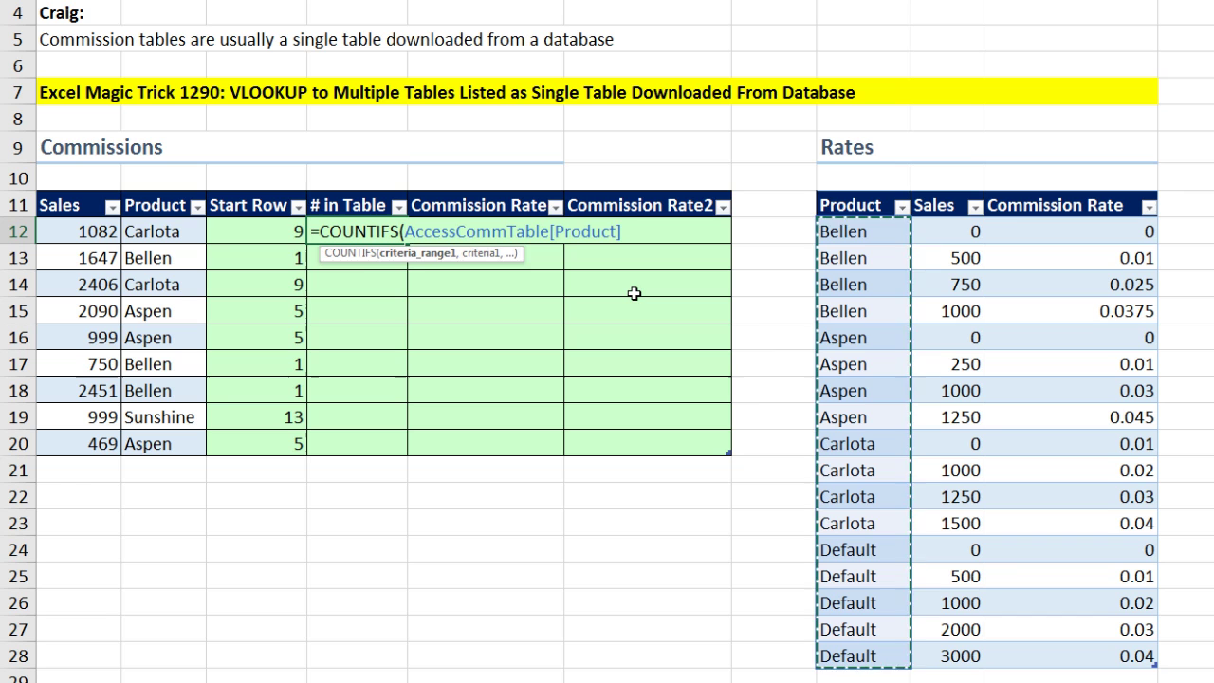
{"action": "type", "text": ","}
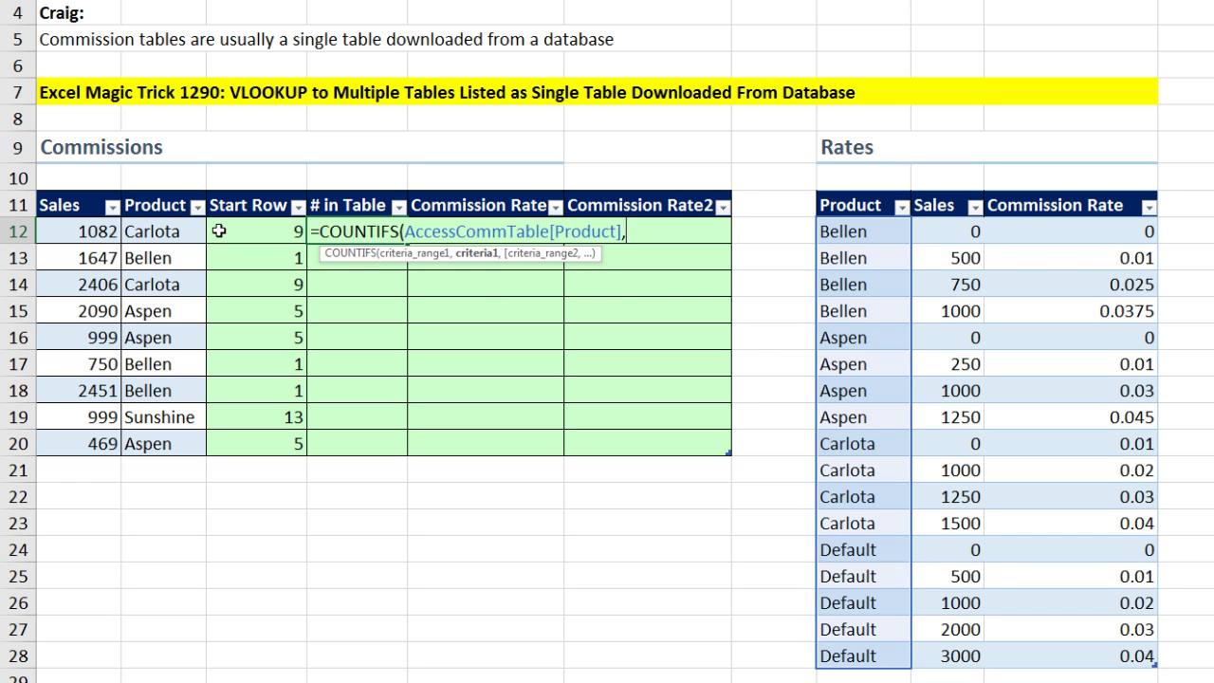
{"action": "left_click", "coordinate": [179, 233]}
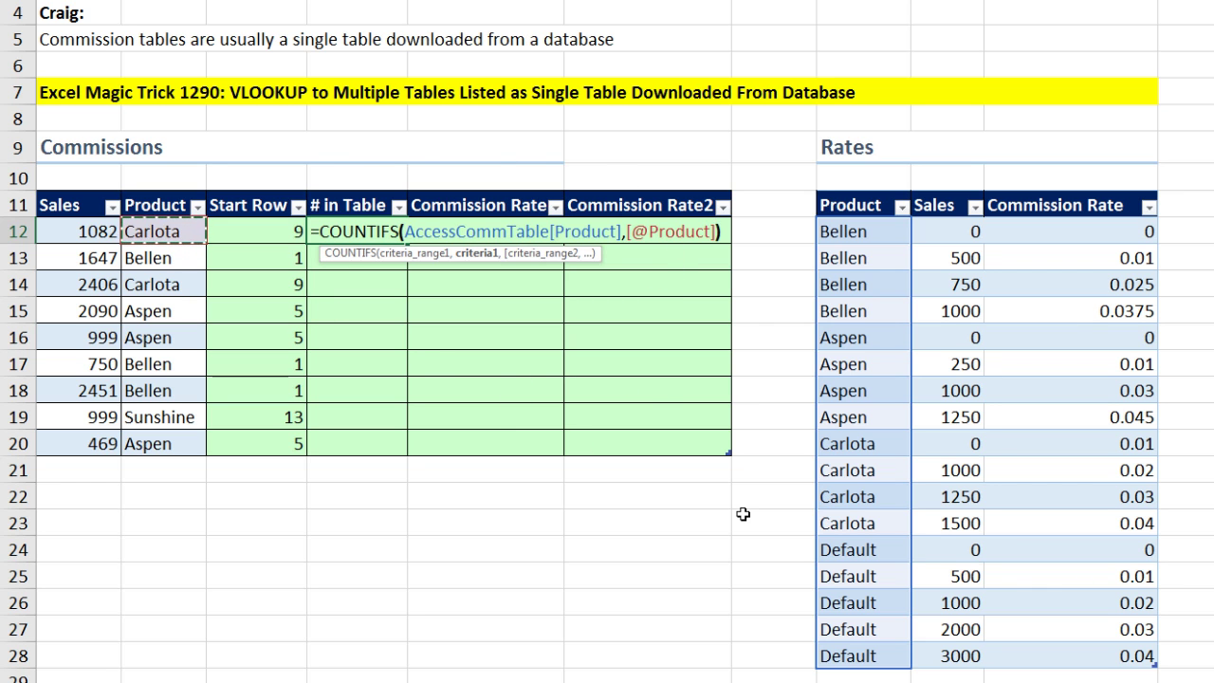
{"action": "key", "text": "ctrl+Return"}
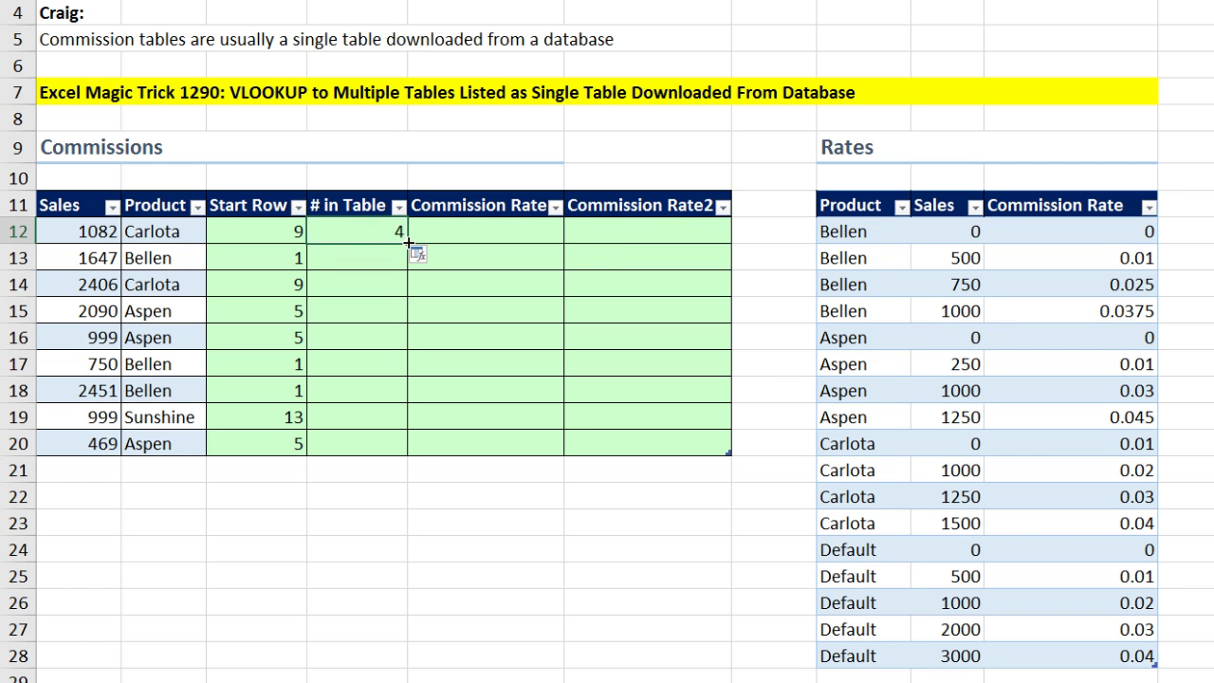
{"action": "double_click", "coordinate": [408, 244]}
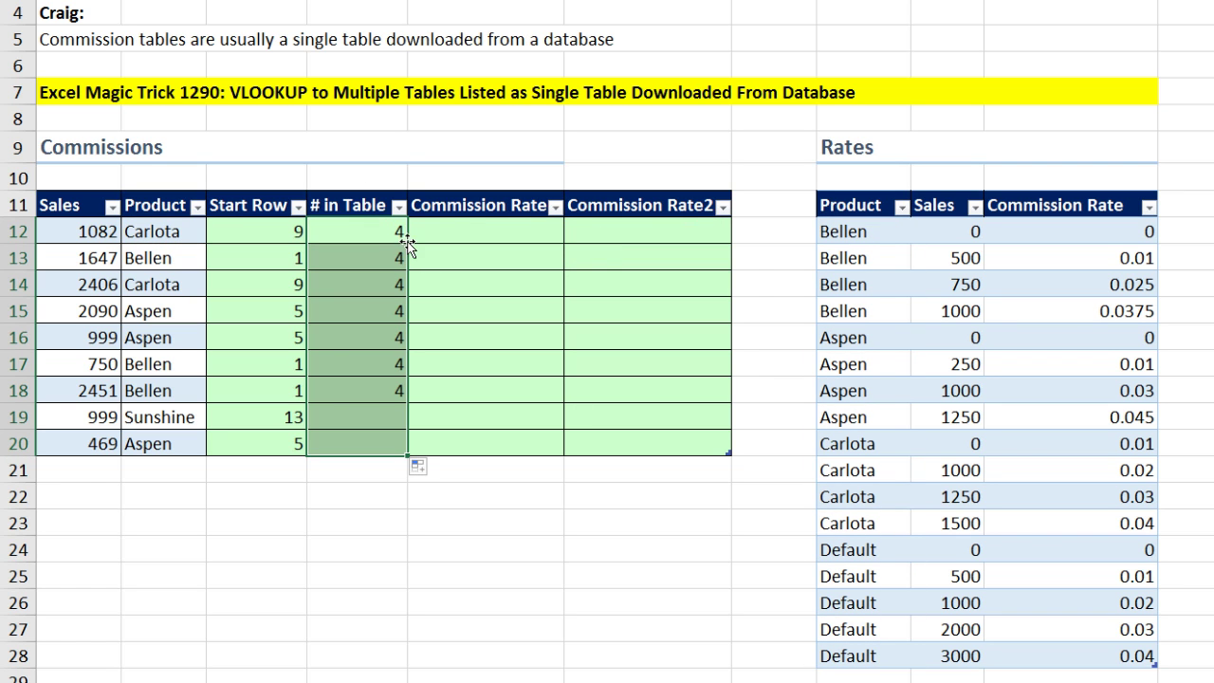
Step: Examine the criteria1 argument of the COUNTIFS formula in the Sunshine row
{"action": "double_click", "coordinate": [368, 421]}
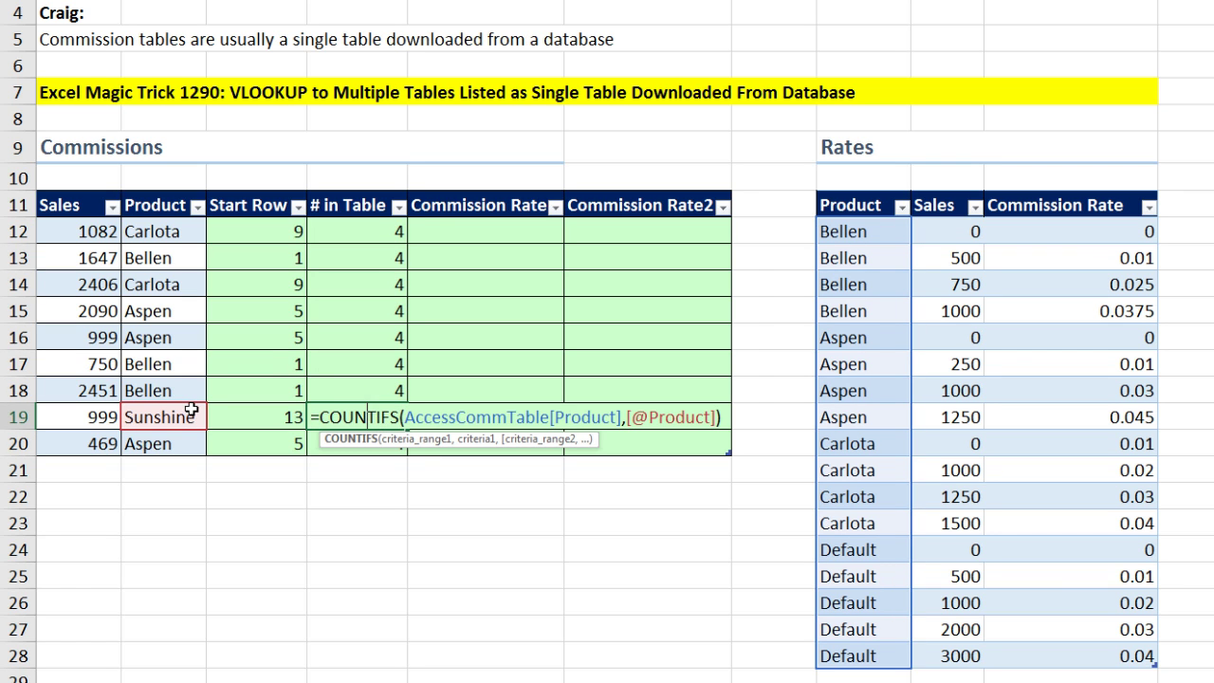
{"action": "left_click", "coordinate": [627, 423]}
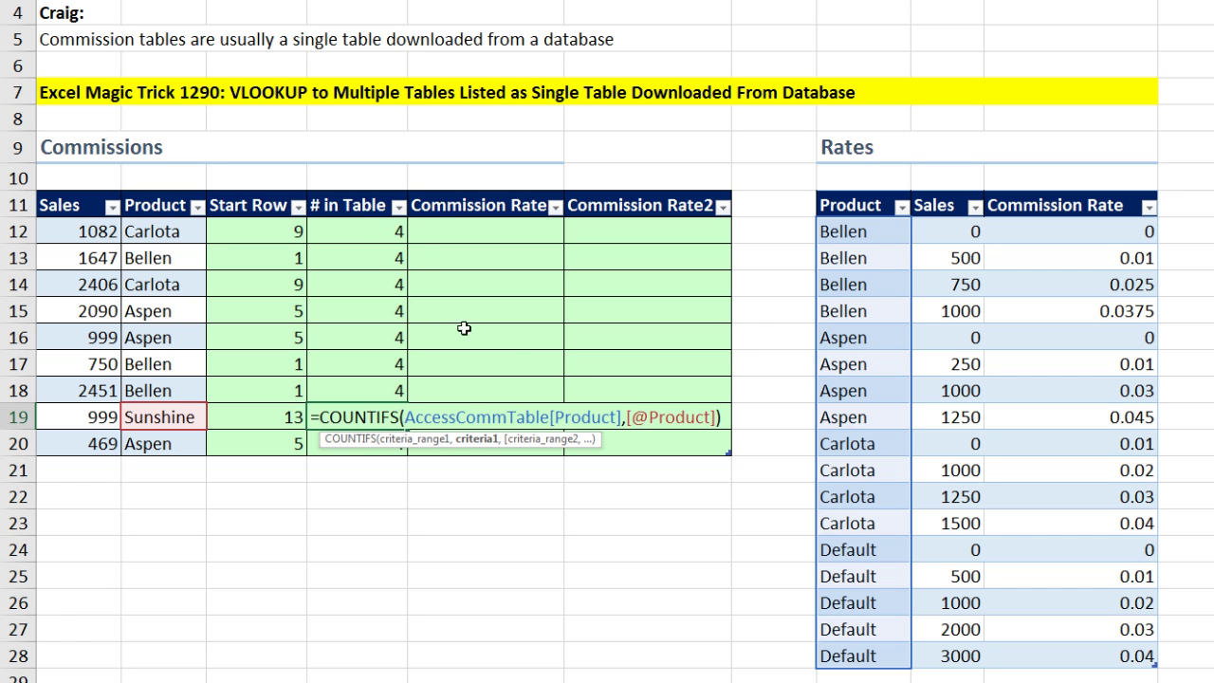
{"action": "key", "text": "ctrl+Return"}
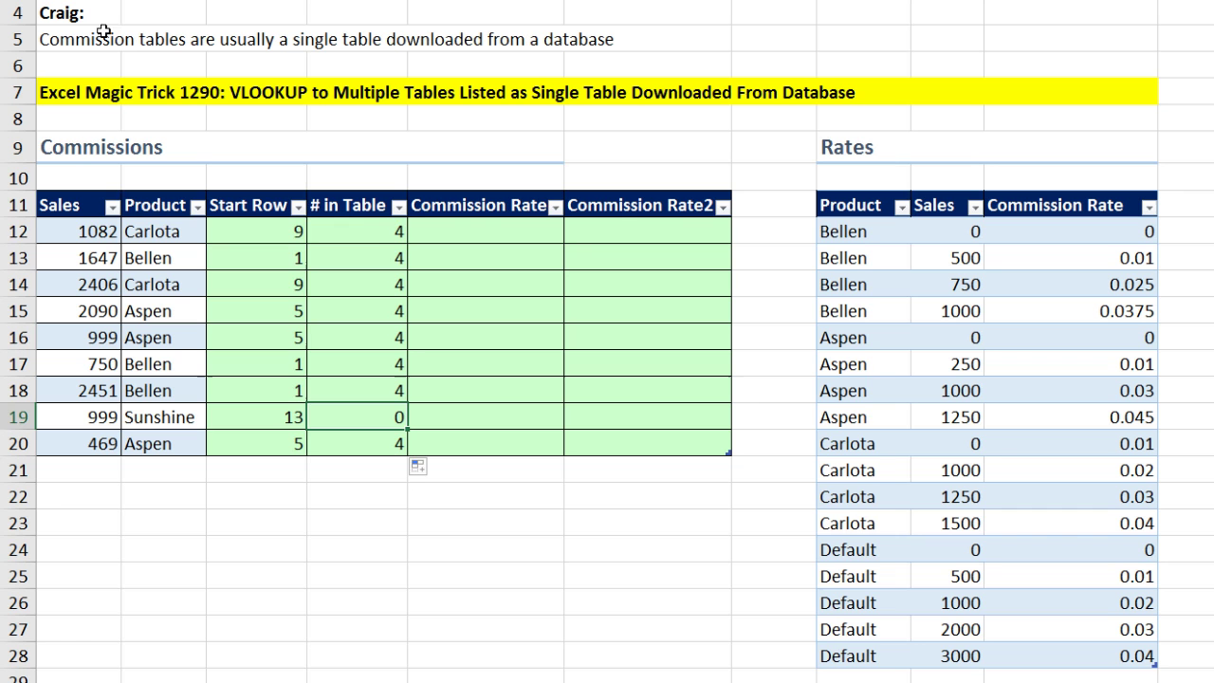
Step: Replace the first # in Table formula's COUNTIFS criteria with INDEX(AccessCommTable[Product],[@[Start Row]]) and fill it down the column
{"action": "left_click", "coordinate": [365, 233]}
{"action": "key", "text": "F2"}
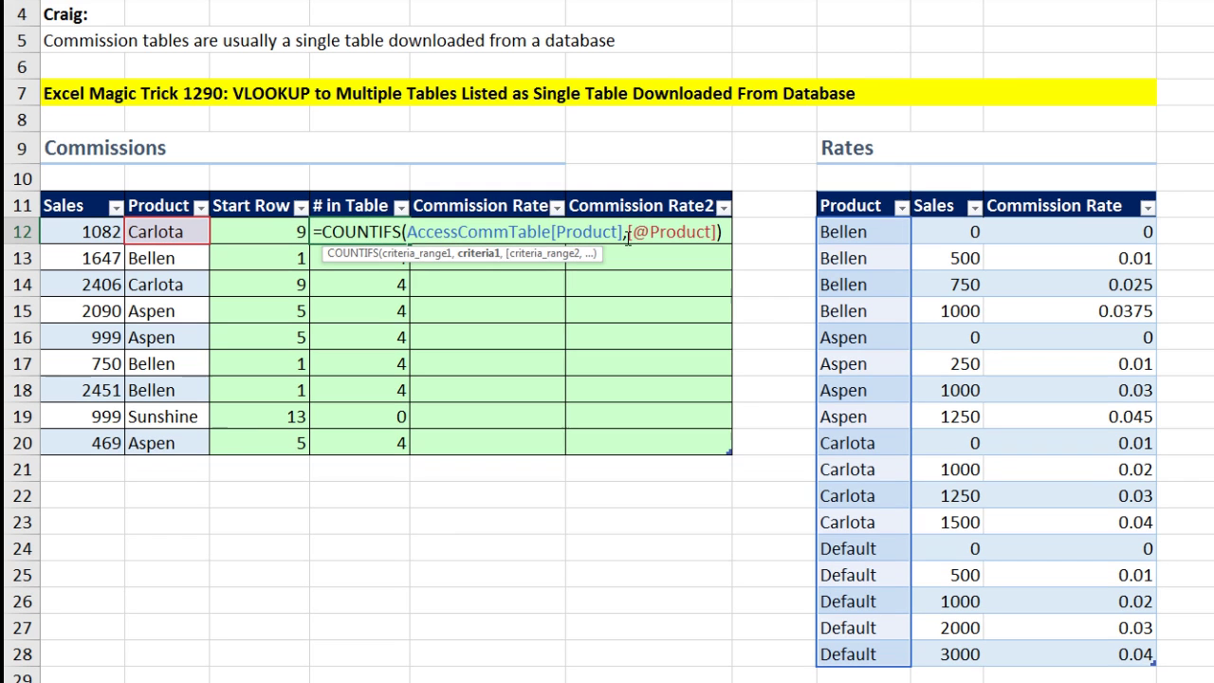
{"action": "left_click", "coordinate": [481, 263]}
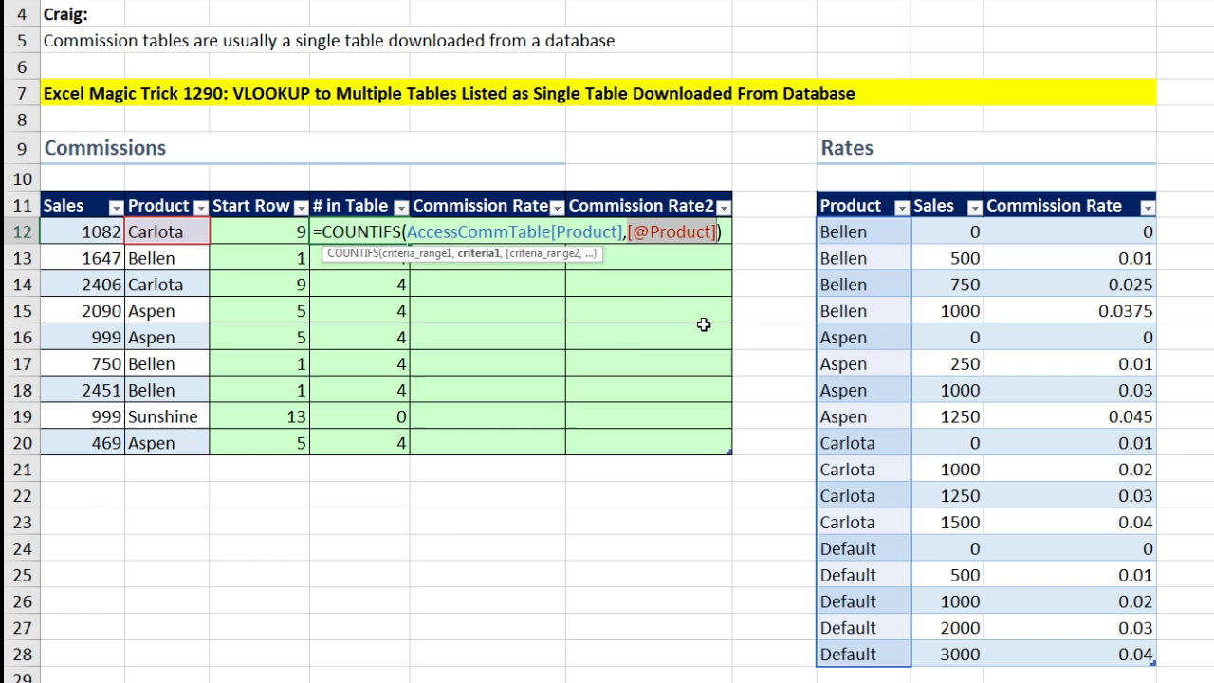
{"action": "type", "text": "in"}
{"action": "key", "text": "Tab"}
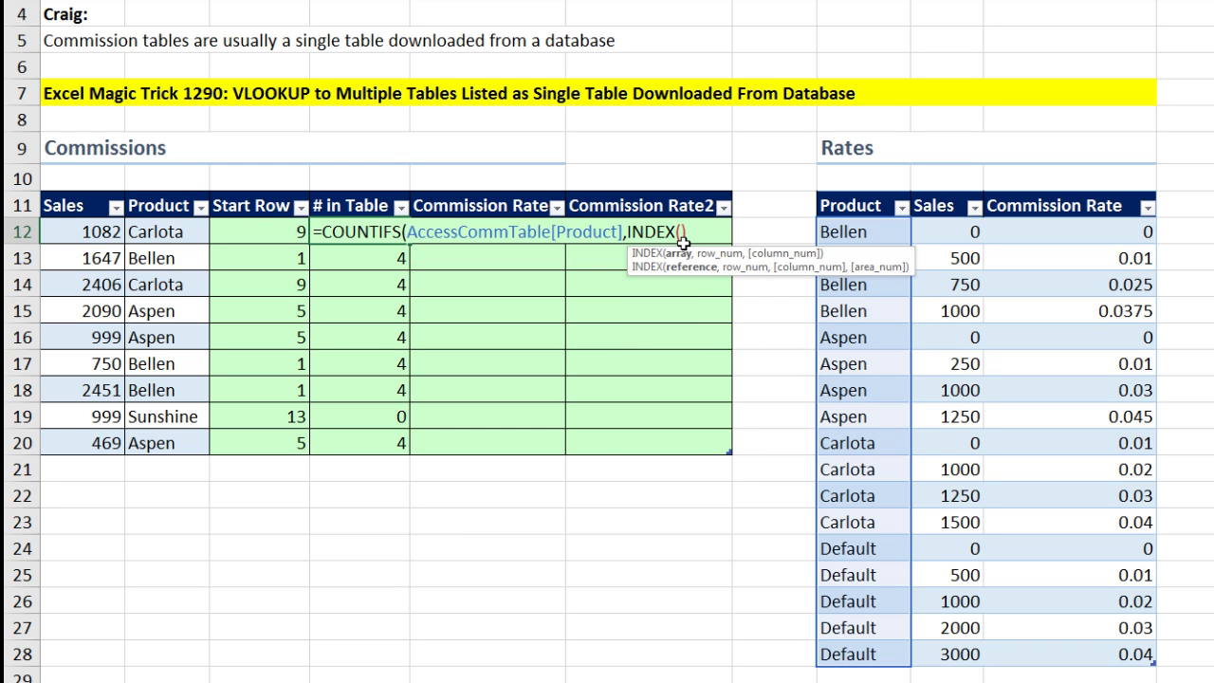
{"action": "left_click_drag", "start_coordinate": [854, 231], "coordinate": [862, 652]}
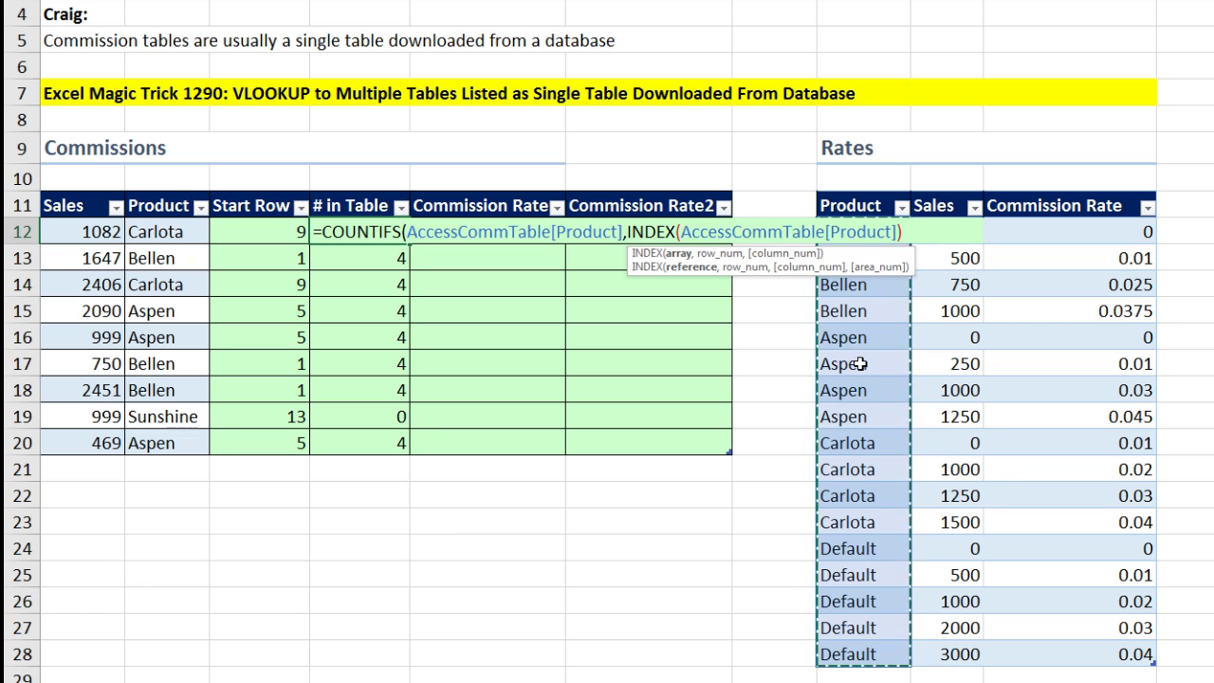
{"action": "type", "text": ","}
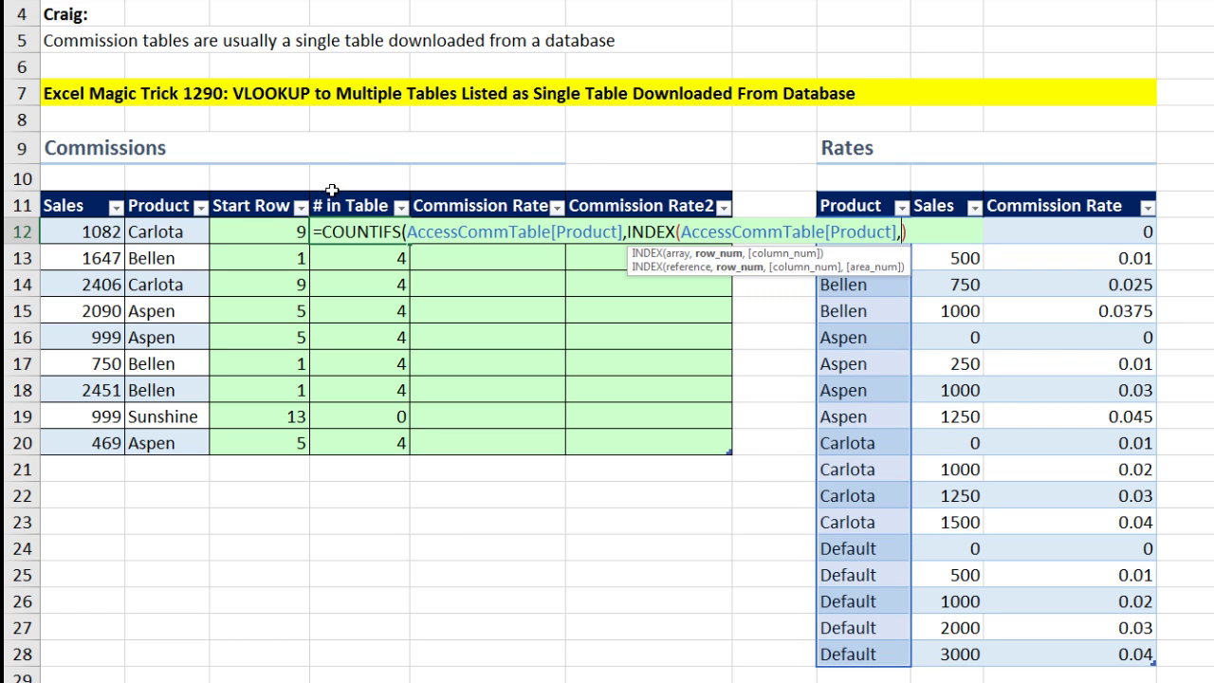
{"action": "left_click", "coordinate": [287, 226]}
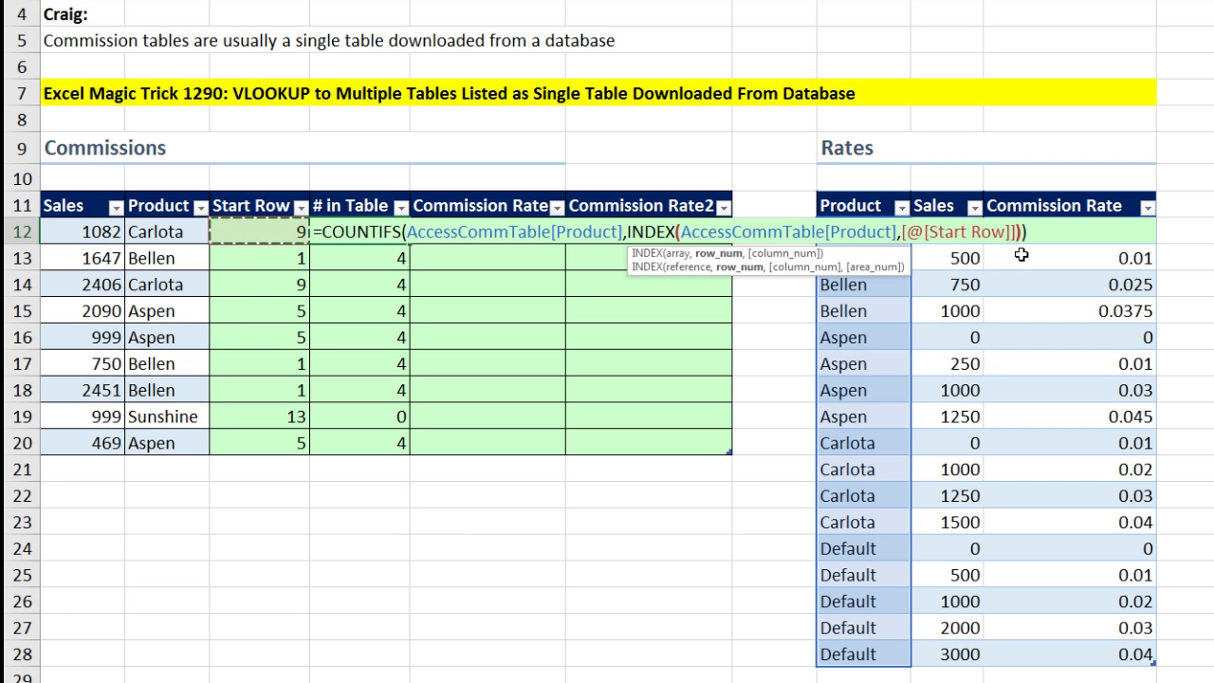
{"action": "key", "text": "Right"}
{"action": "left_click", "coordinate": [477, 254]}
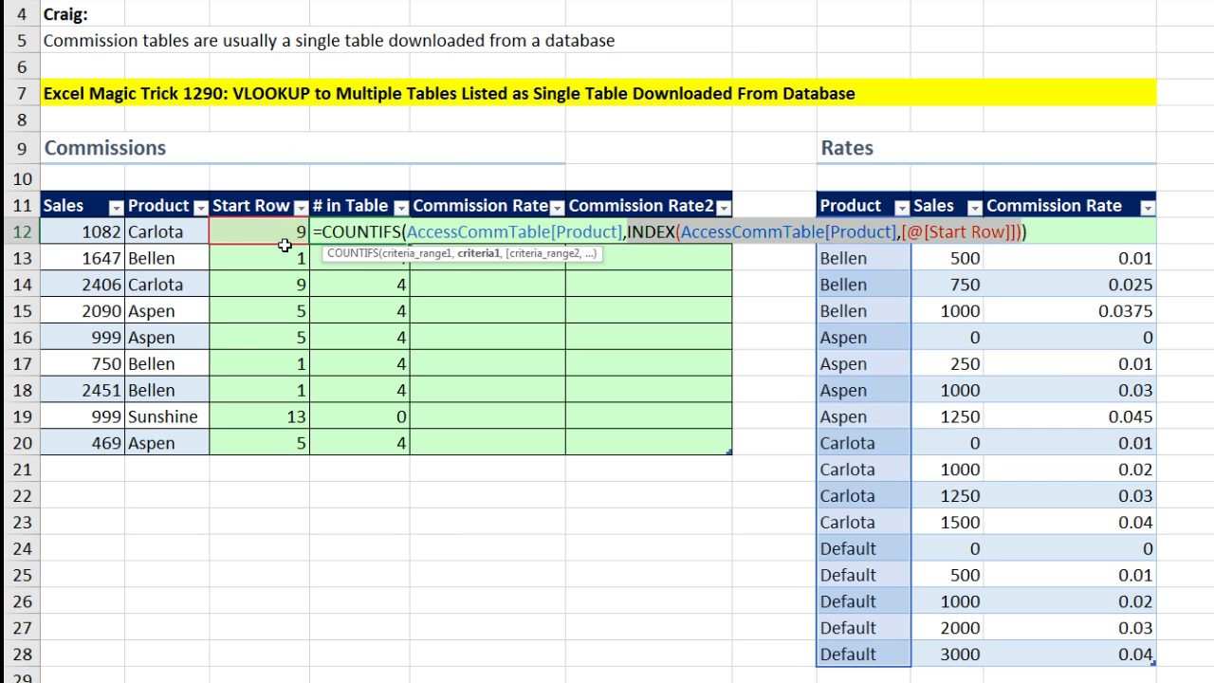
{"action": "key", "text": "ctrl+Return"}
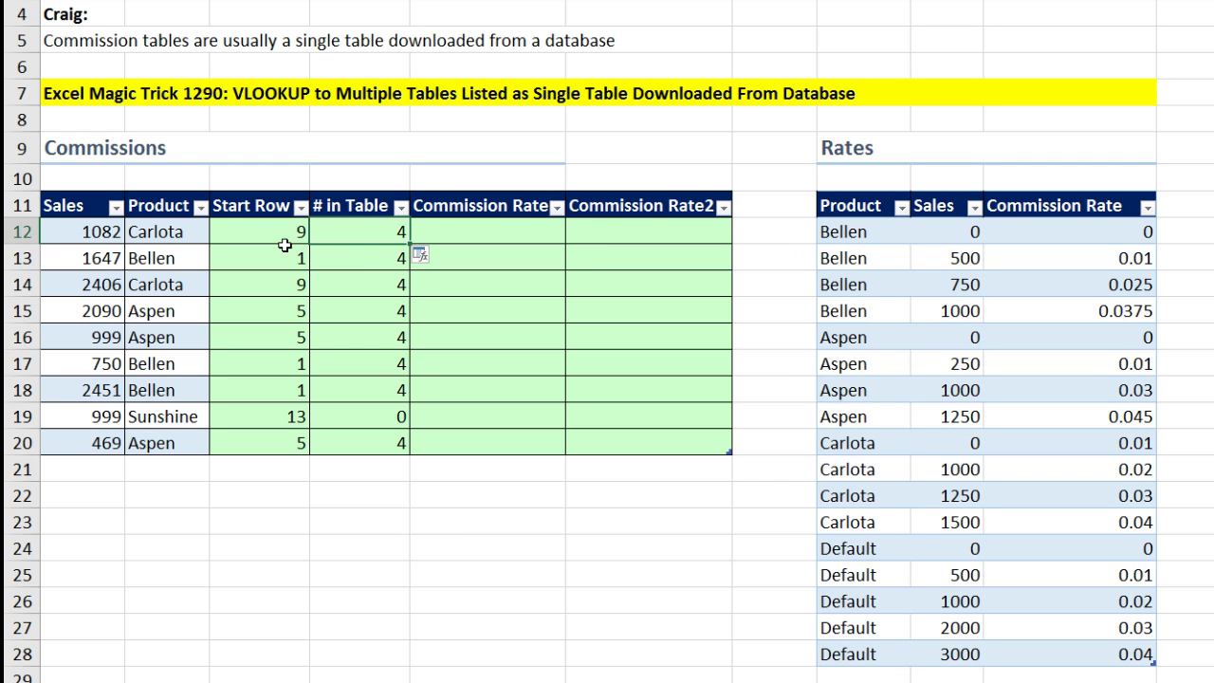
{"action": "double_click", "coordinate": [408, 245]}
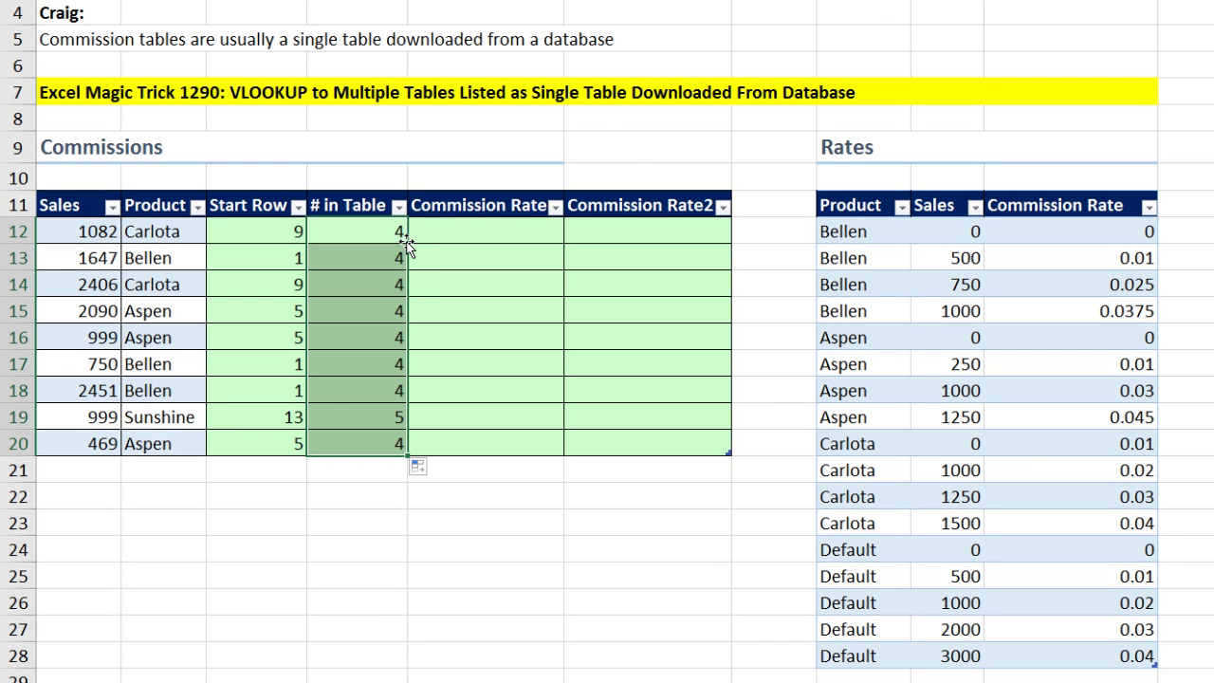
Step: Evaluate the INDEX criteria inside the # in Table formula of the Carlota row with sales of 2406, leaving the formula unedited
{"action": "left_click", "coordinate": [360, 284]}
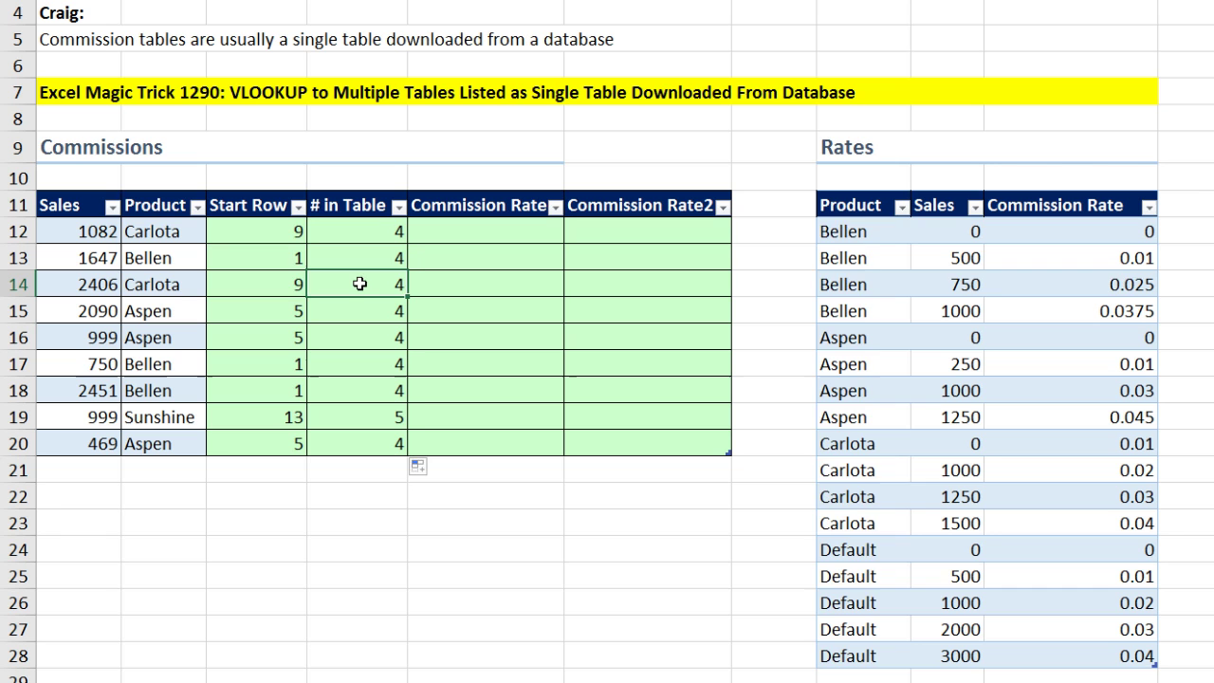
{"action": "key", "text": "F2"}
{"action": "left_click", "coordinate": [626, 285]}
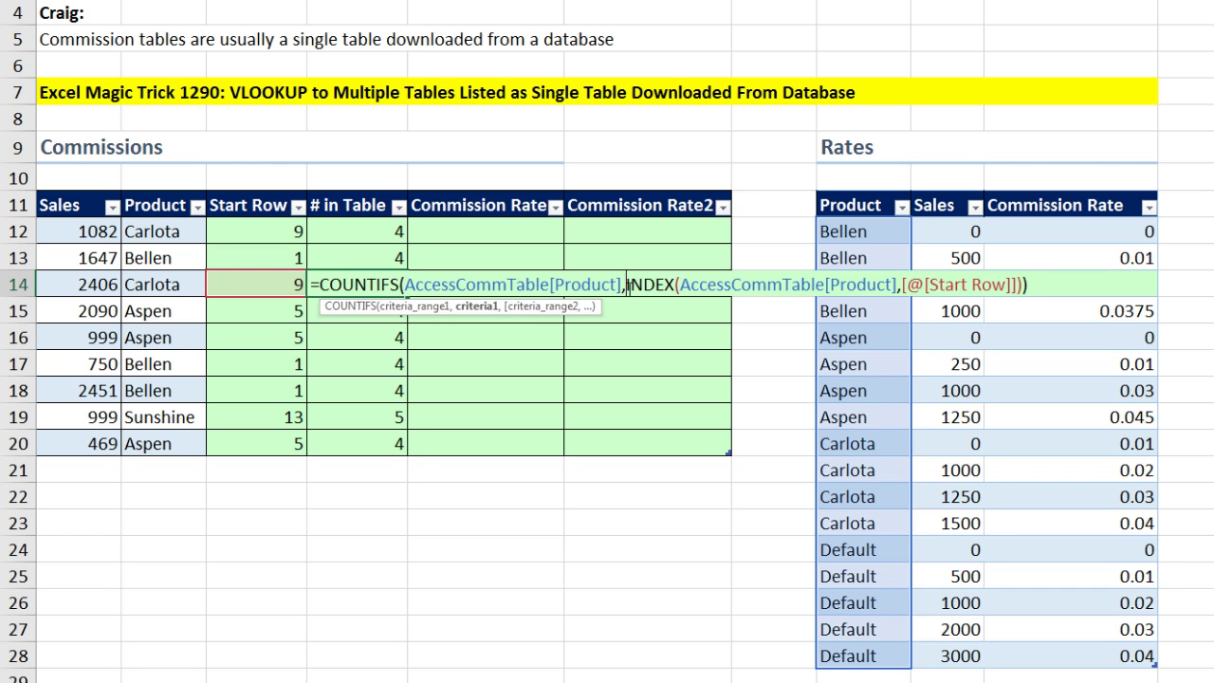
{"action": "left_click", "coordinate": [477, 306]}
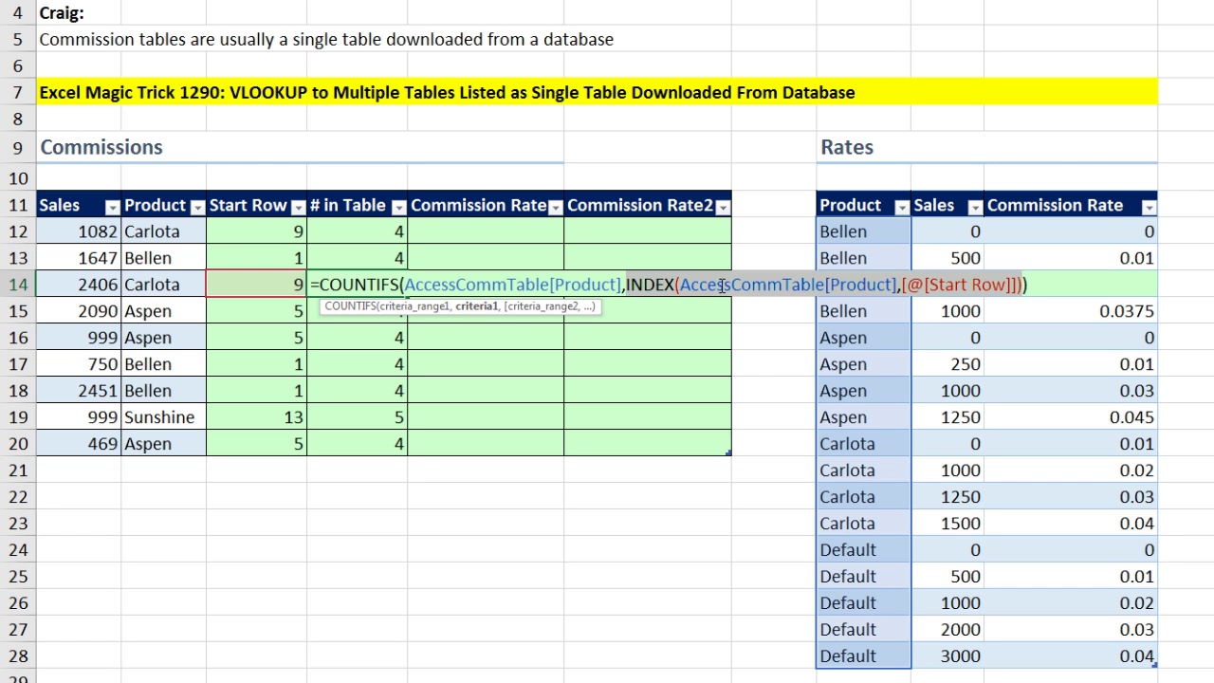
{"action": "key", "text": "F9"}
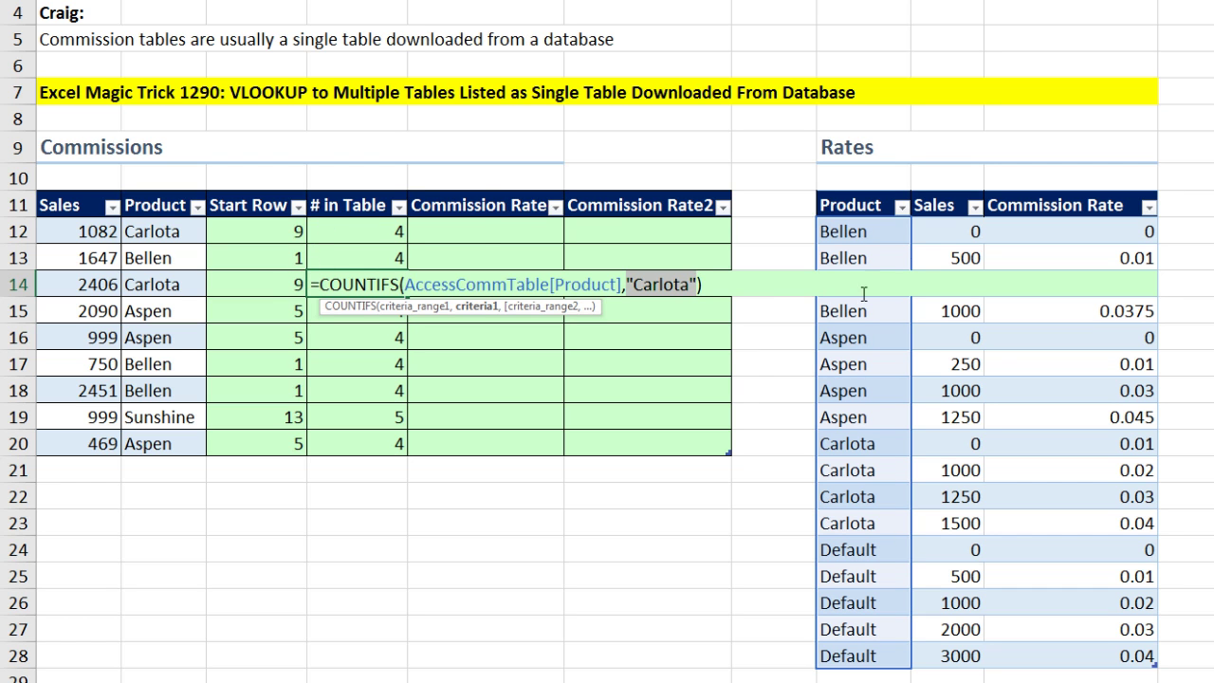
{"action": "key", "text": "Escape"}
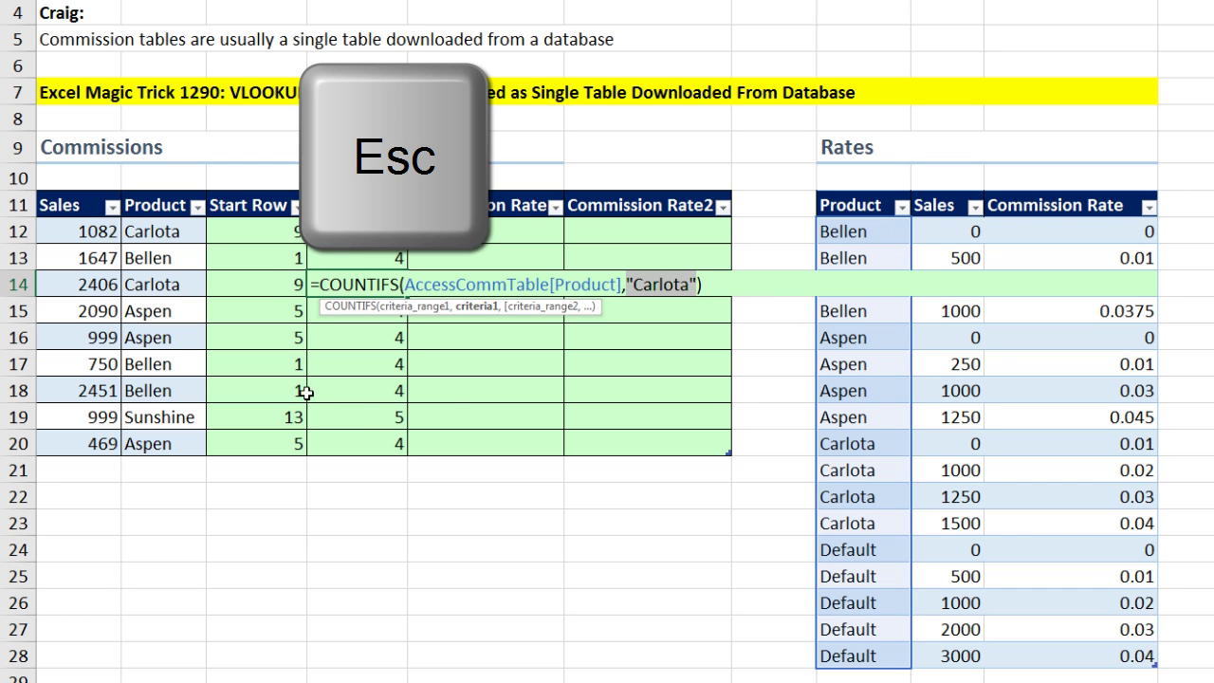
Step: Evaluate the INDEX criteria in the Sunshine row's # in Table formula without keeping the result, and inspect that row's Start Row formula
{"action": "left_click", "coordinate": [375, 420]}
{"action": "key", "text": "F2"}
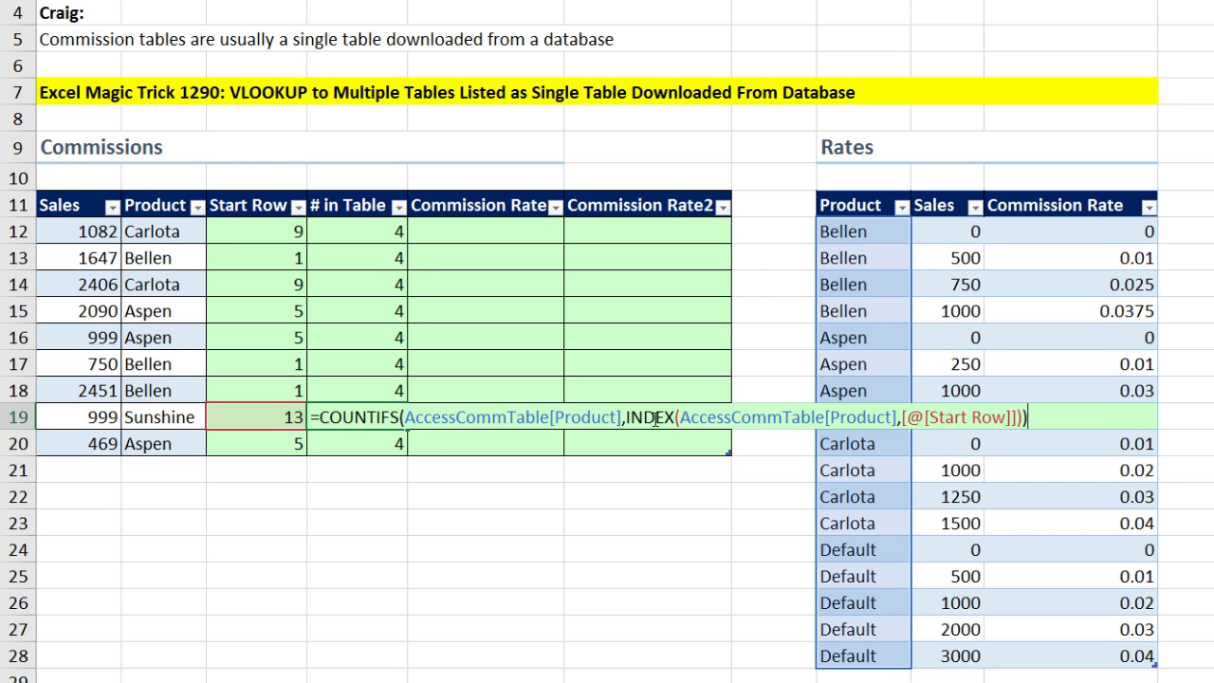
{"action": "left_click", "coordinate": [645, 417]}
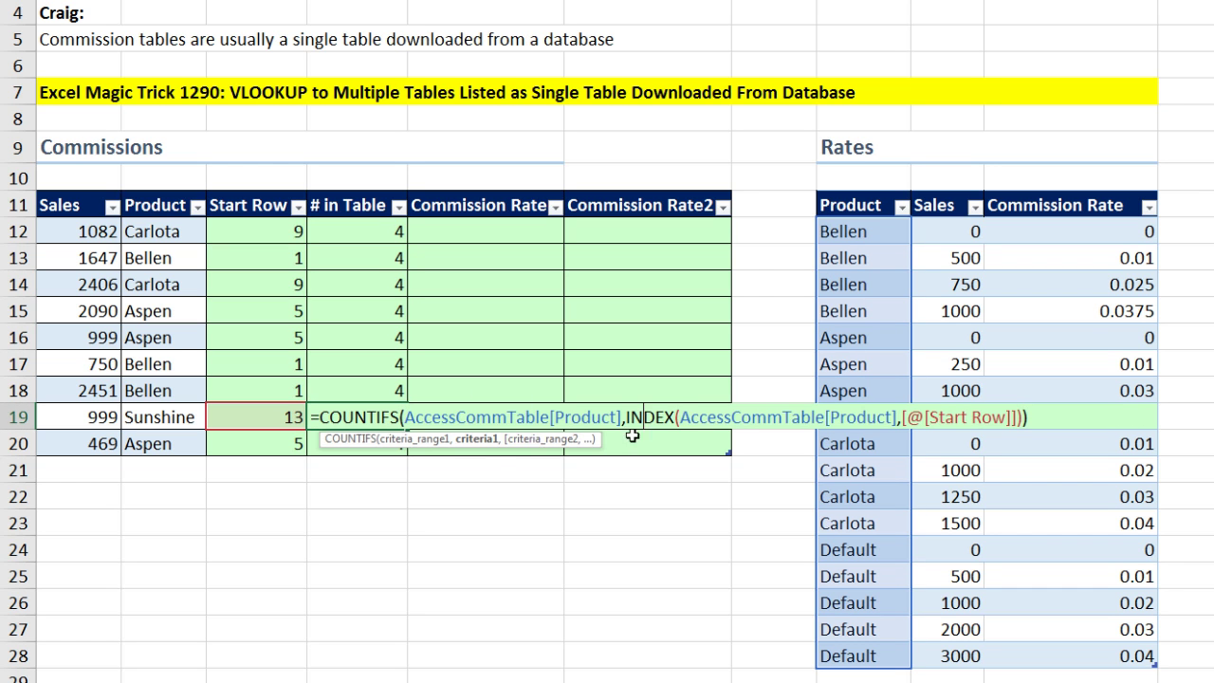
{"action": "left_click", "coordinate": [490, 441]}
{"action": "key", "text": "F9"}
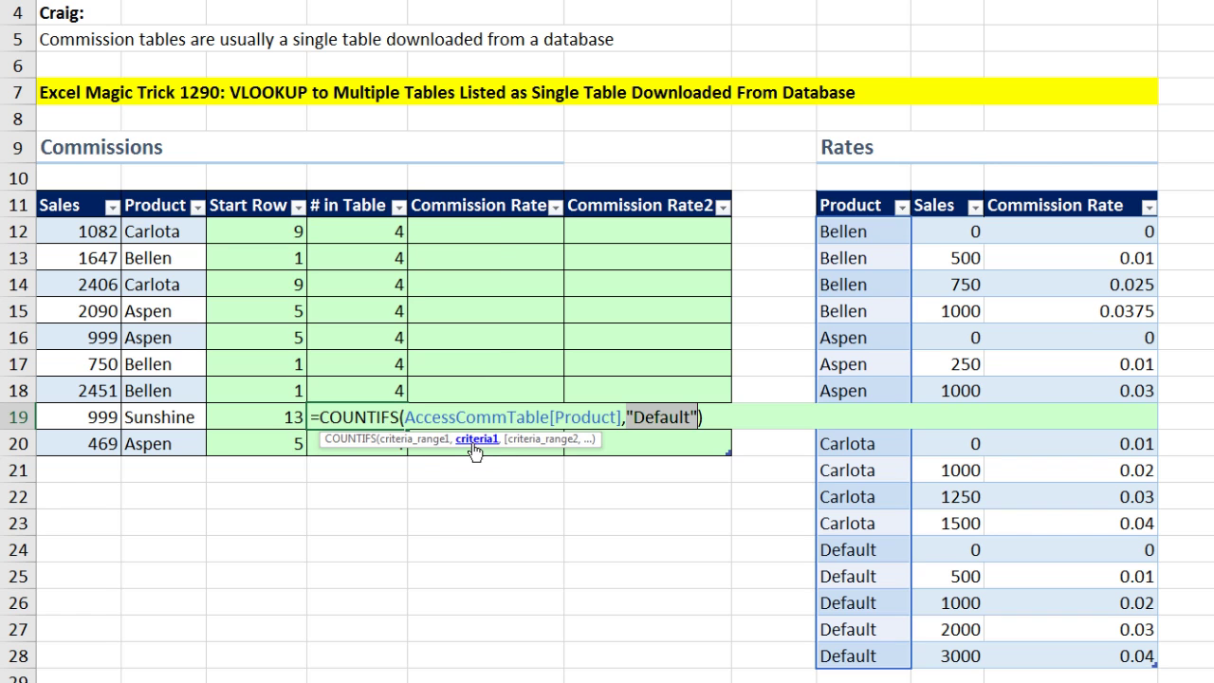
{"action": "key", "text": "Escape"}
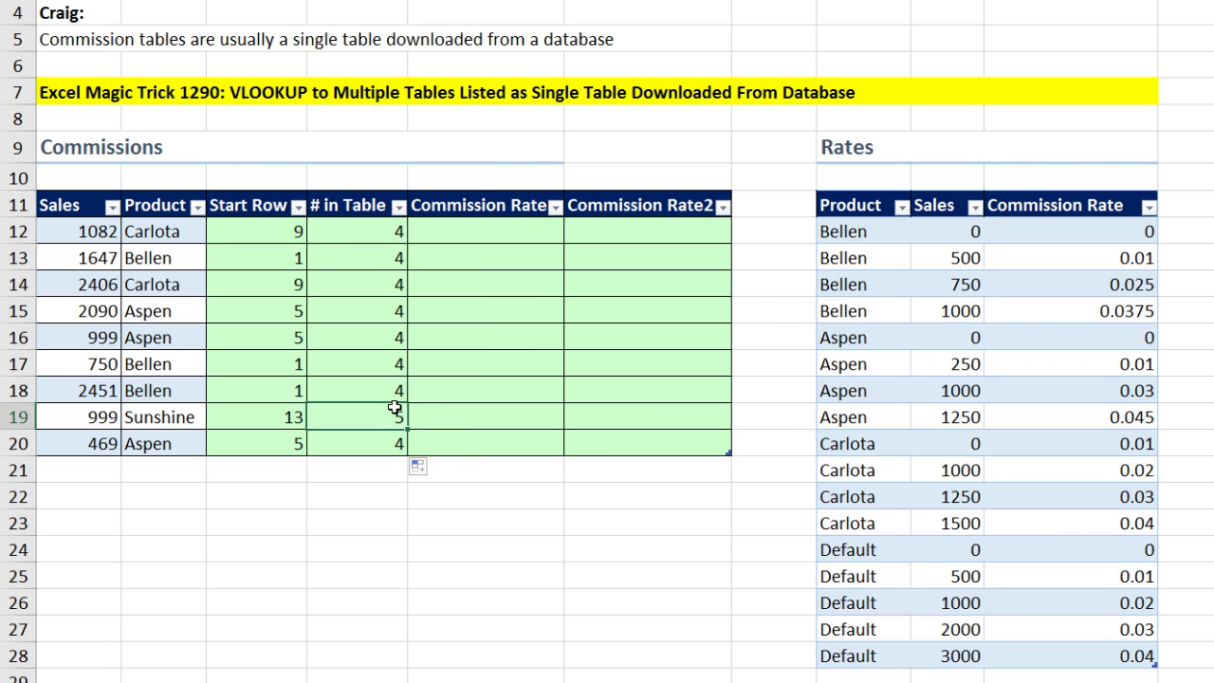
{"action": "double_click", "coordinate": [300, 420]}
{"action": "key", "text": "ctrl+Return"}
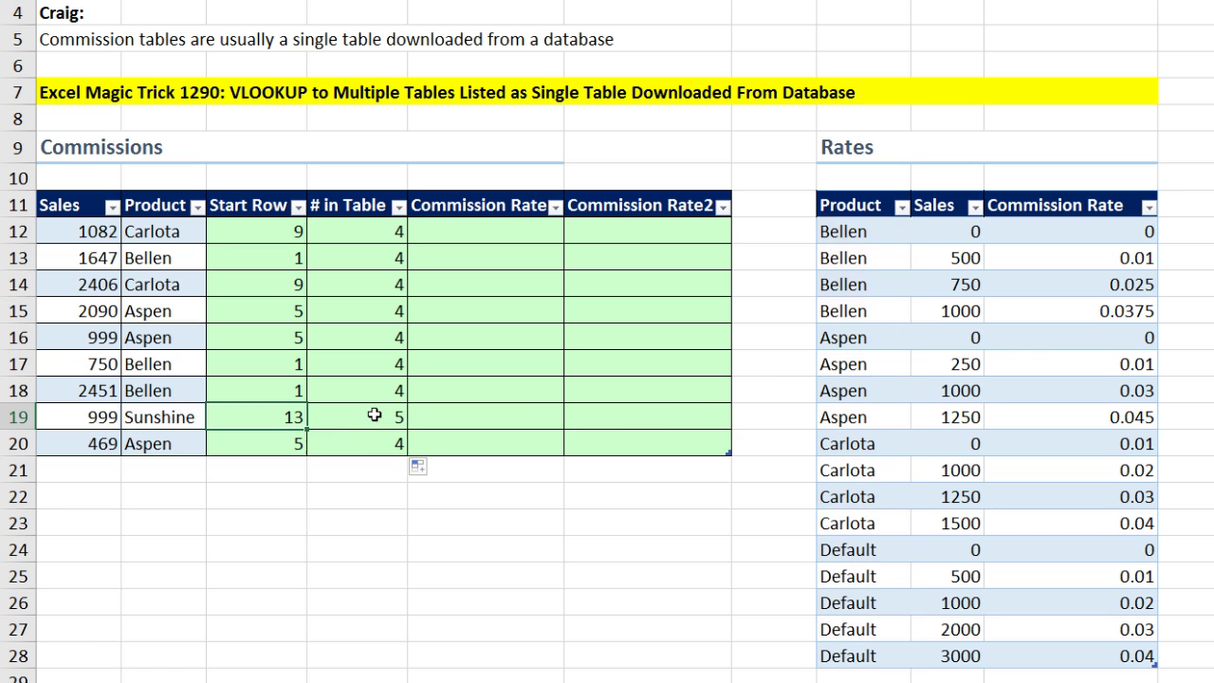
Step: Start an OFFSET formula in the first Commission Rate cell, with AccessCommTable[[#Headers],[Sales]] as the reference and [@[Start Row]] as rows
{"action": "left_click", "coordinate": [484, 231]}
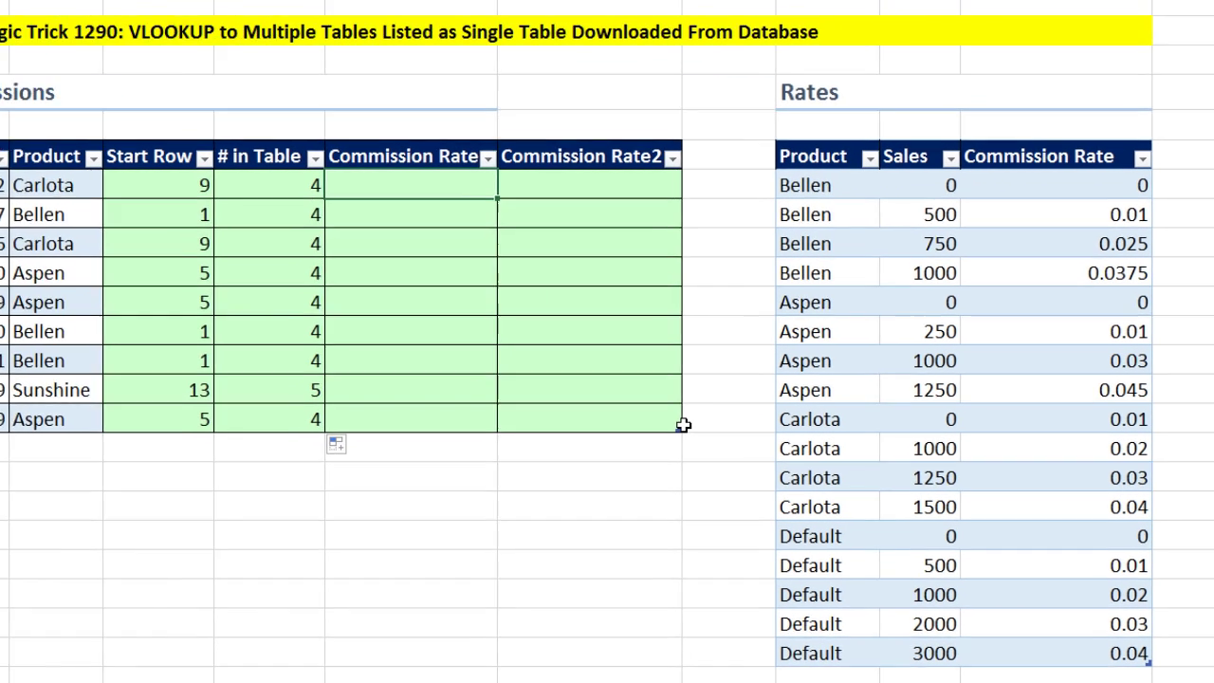
{"action": "type", "text": "=of"}
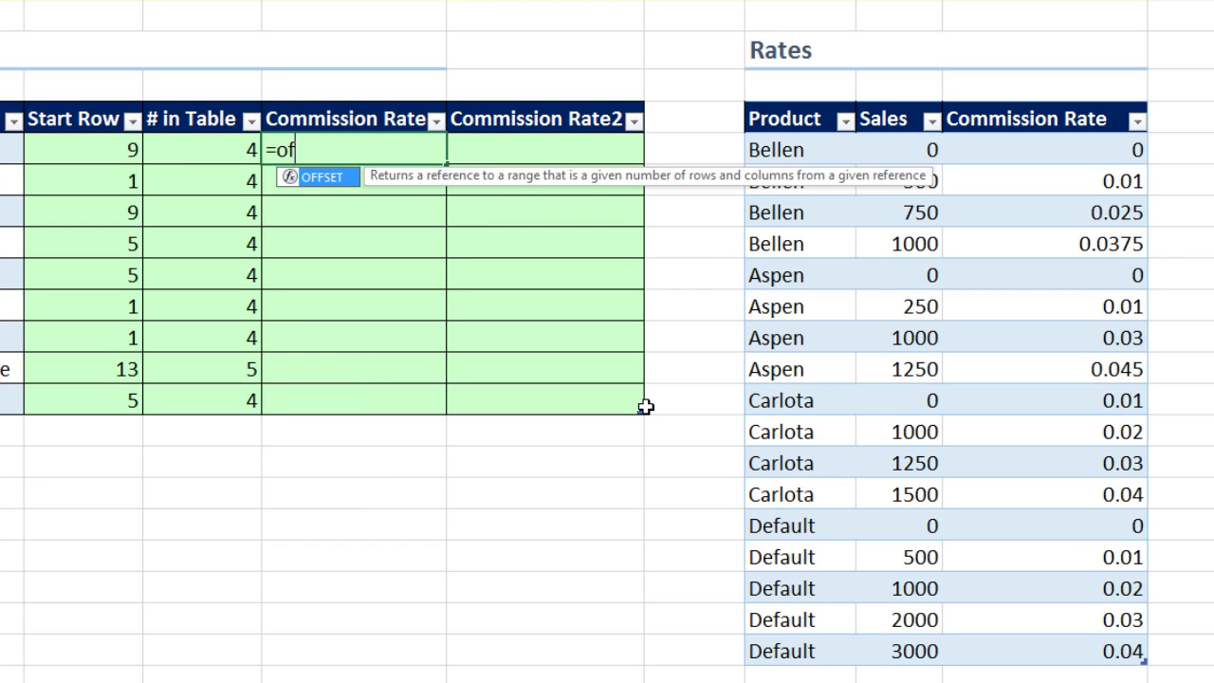
{"action": "key", "text": "Tab"}
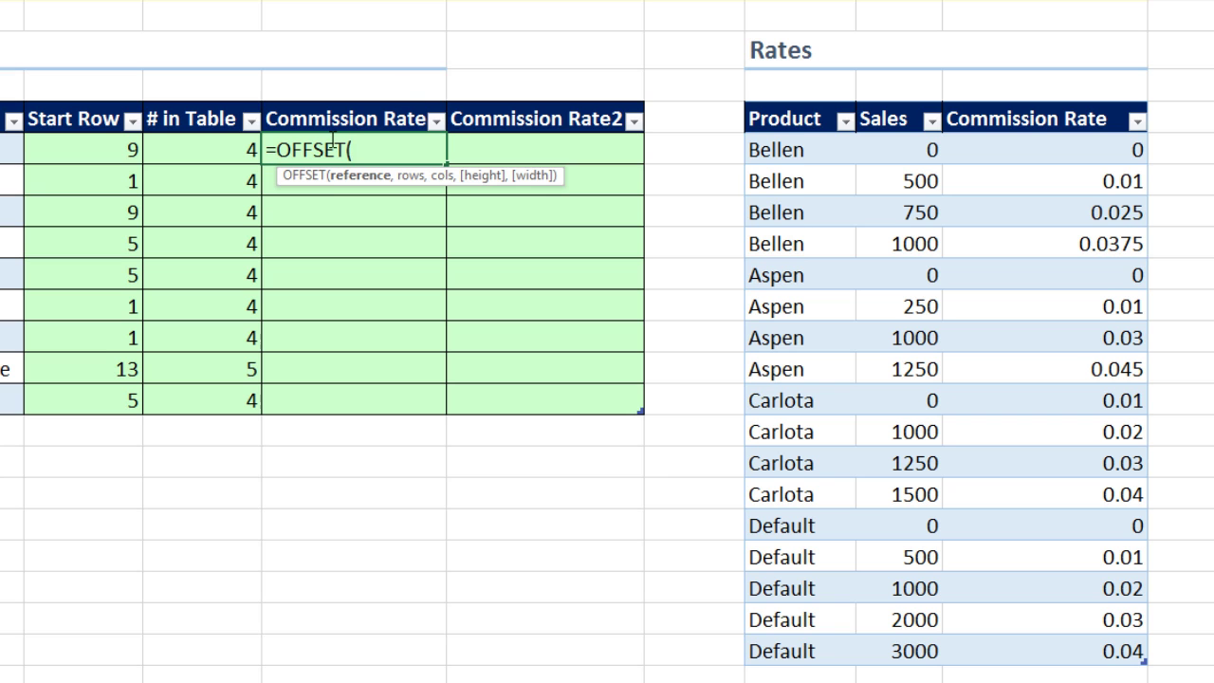
{"action": "left_click", "coordinate": [882, 116]}
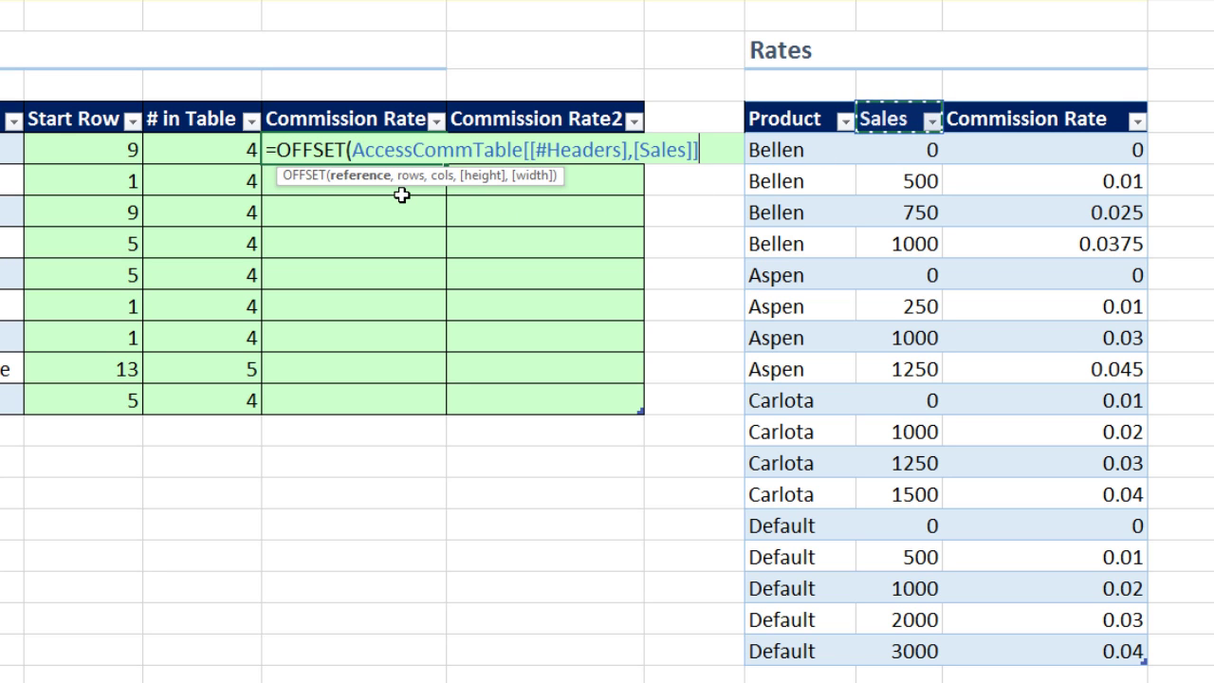
{"action": "type", "text": ","}
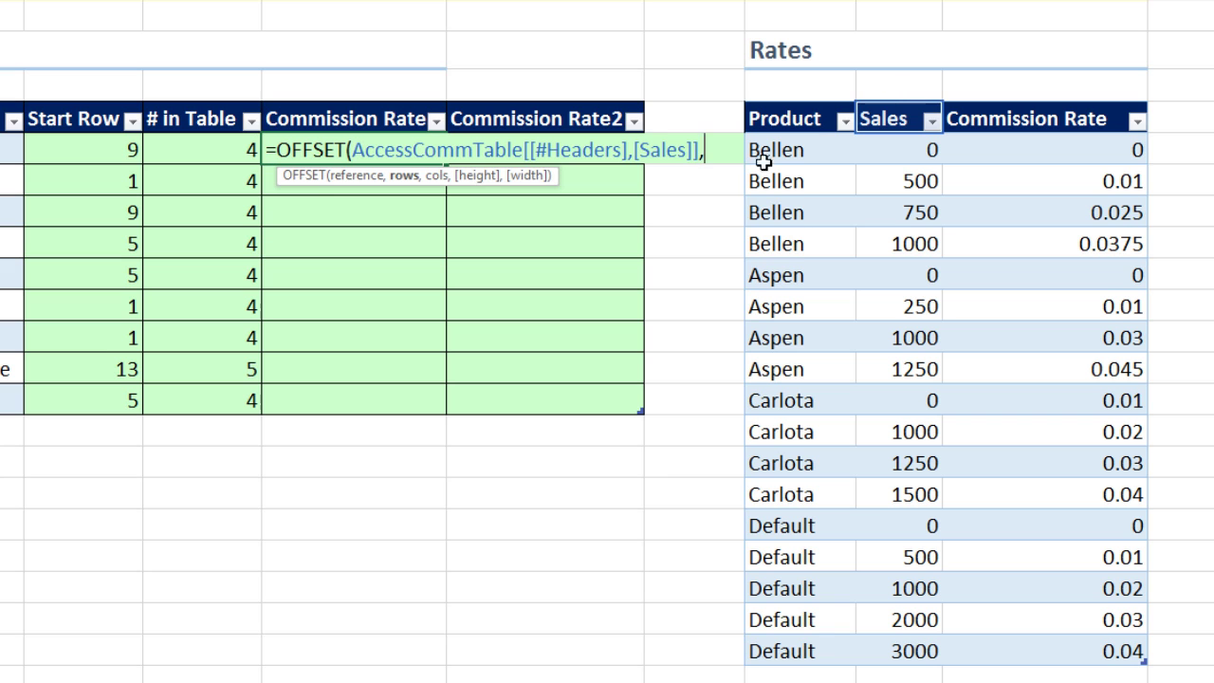
{"action": "left_click", "coordinate": [132, 149]}
{"action": "type", "text": ","}
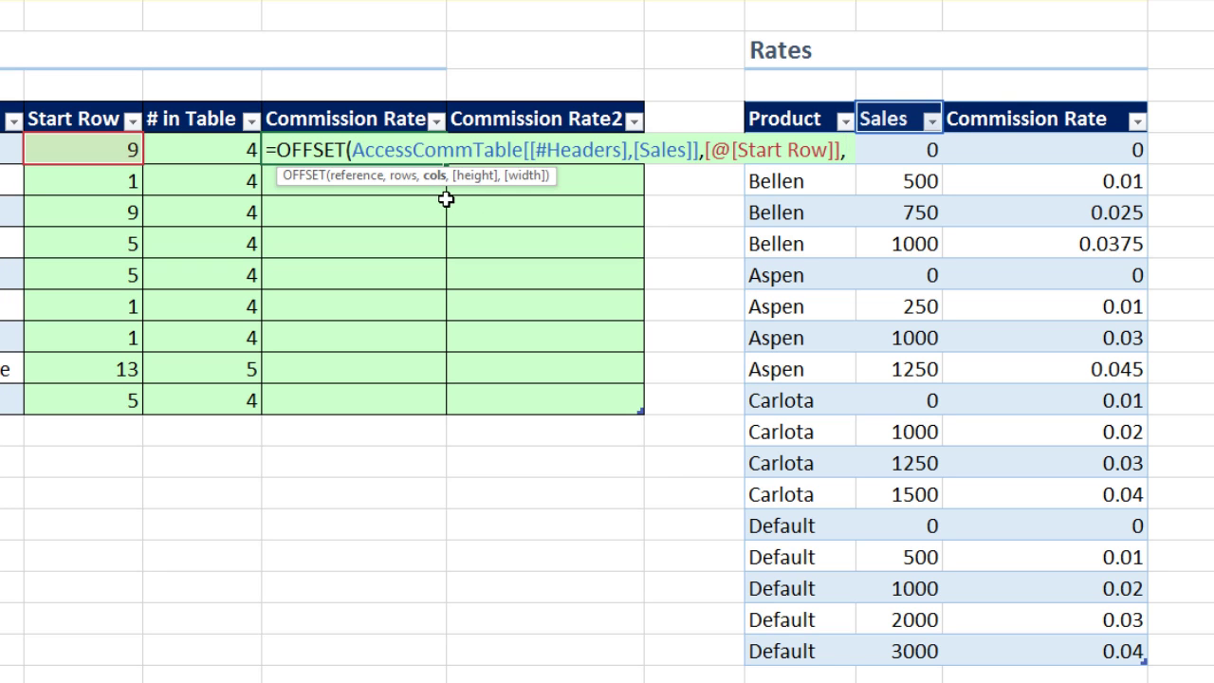
Step: Complete the OFFSET formula with cols left empty, [@['# in Table]] as height and 2 as width, and fill it down the Commission Rate column
{"action": "type", "text": ","}
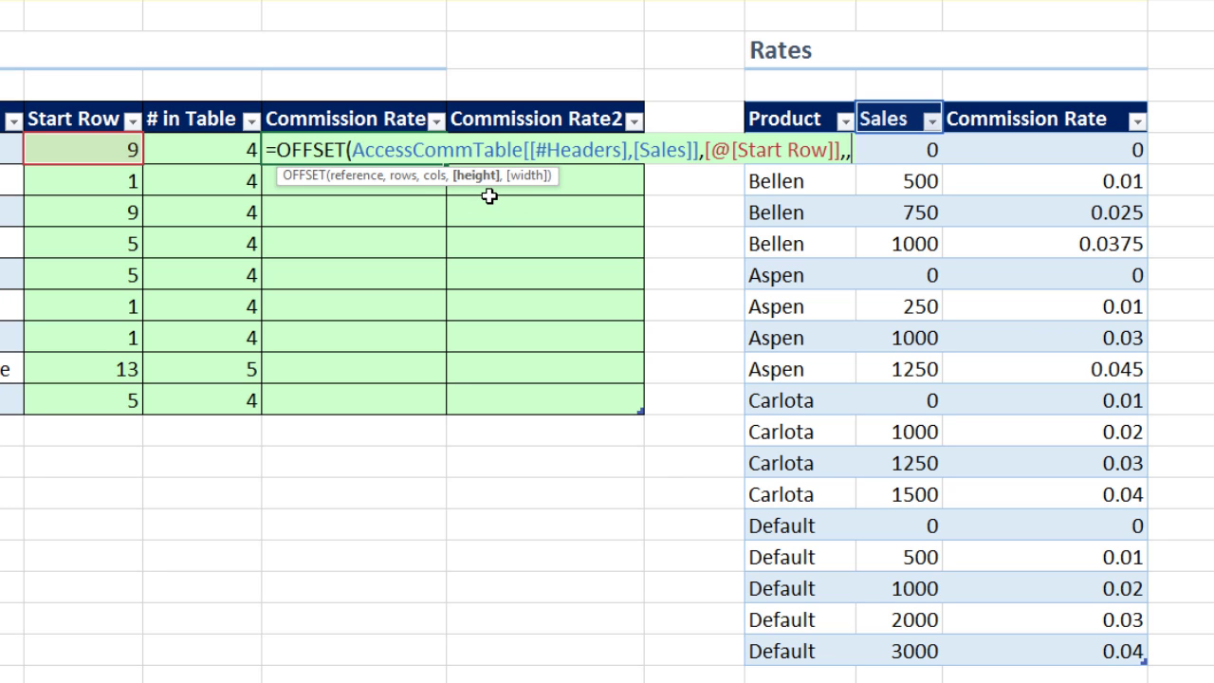
{"action": "left_click", "coordinate": [231, 152]}
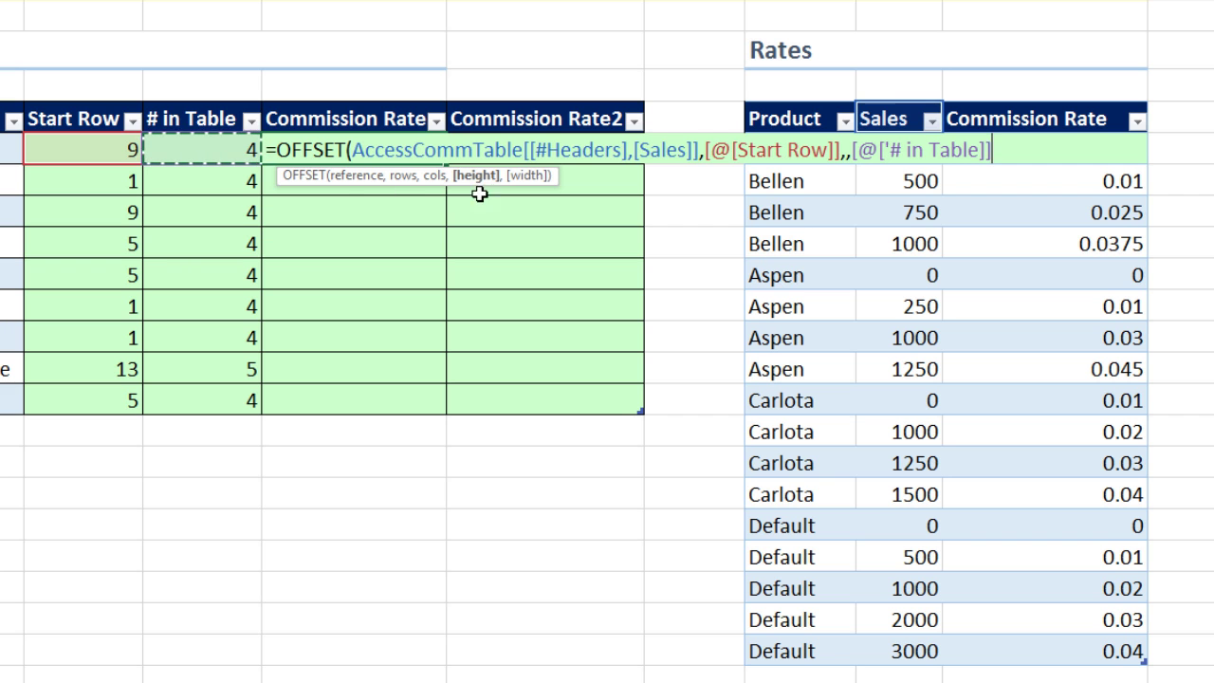
{"action": "type", "text": ","}
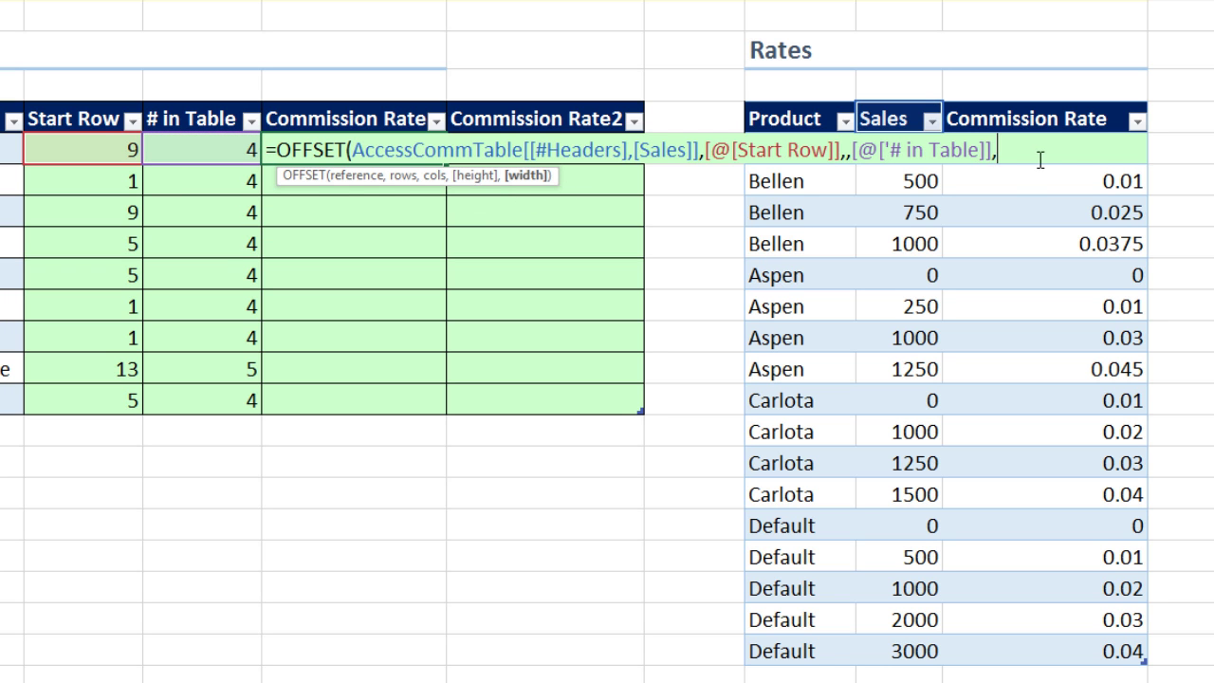
{"action": "type", "text": "2"}
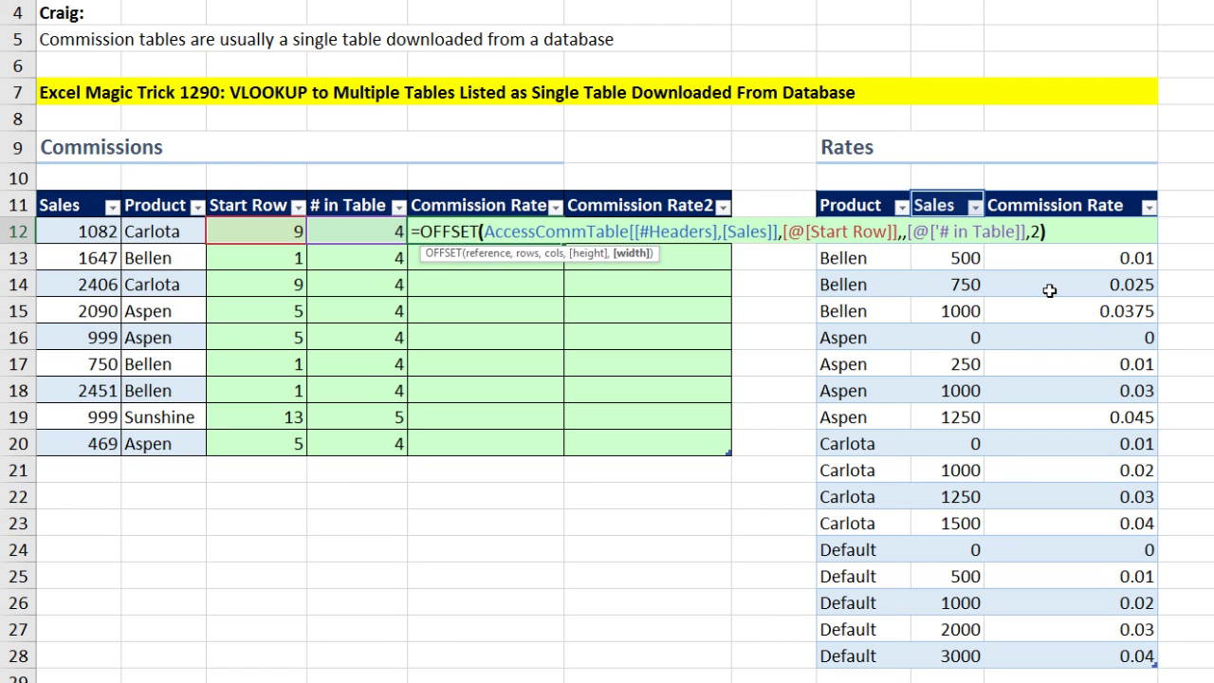
{"action": "key", "text": "ctrl+Return"}
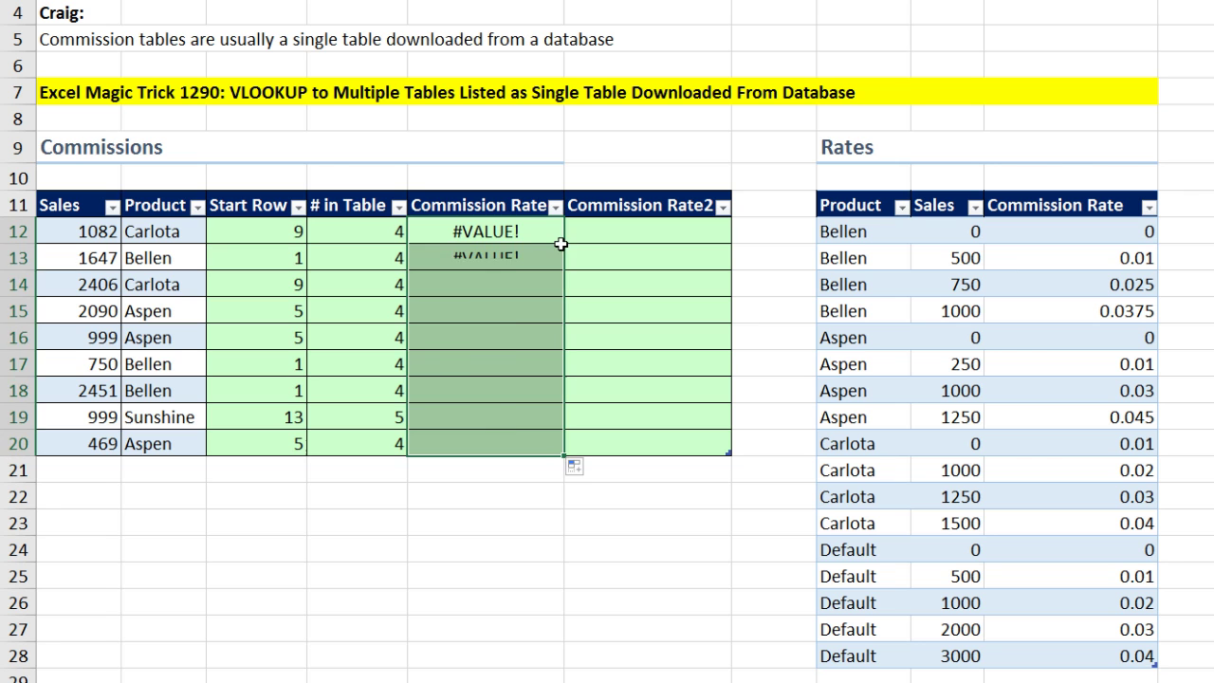
{"action": "double_click", "coordinate": [563, 244]}
Step: Evaluate the whole OFFSET formula in the first Commission Rate cell without keeping the result
{"action": "left_click", "coordinate": [510, 235]}
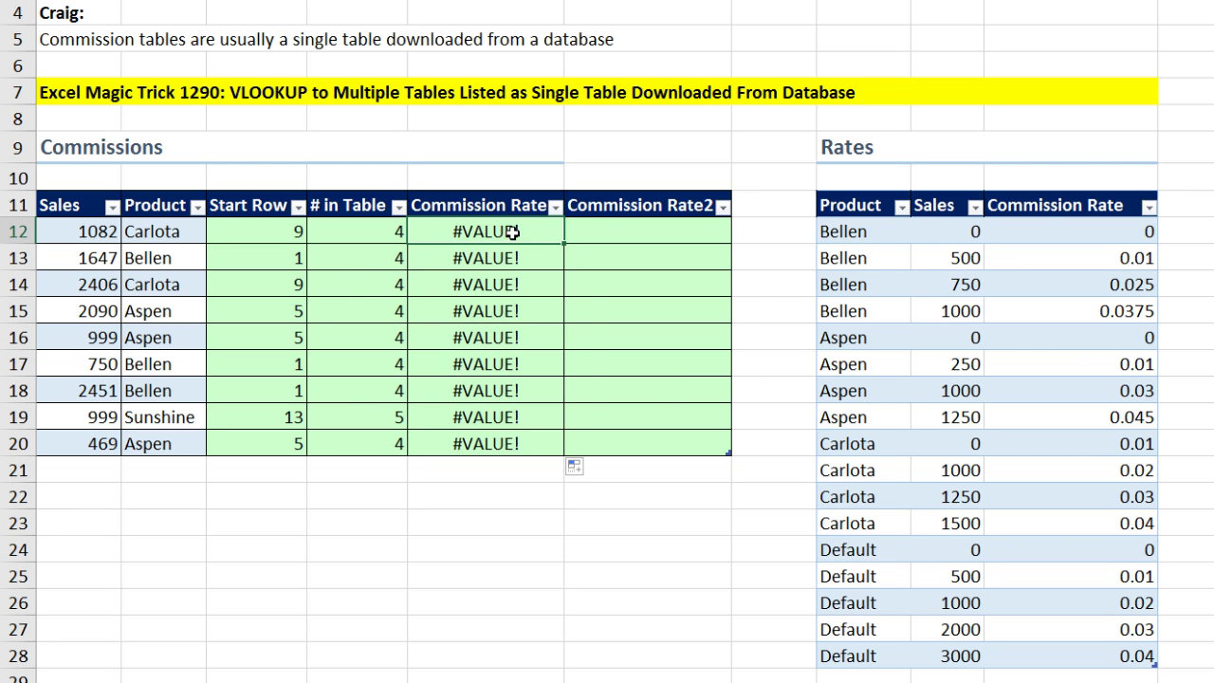
{"action": "key", "text": "F2"}
{"action": "key", "text": "F9"}
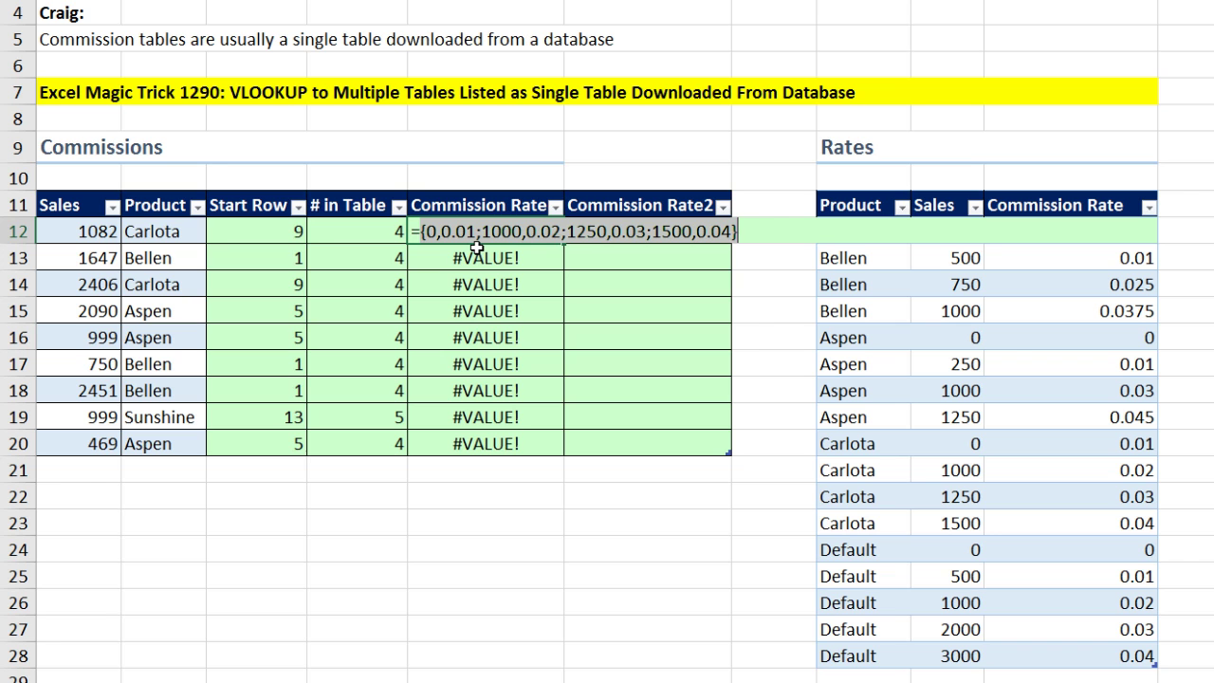
{"action": "key", "text": "Escape"}
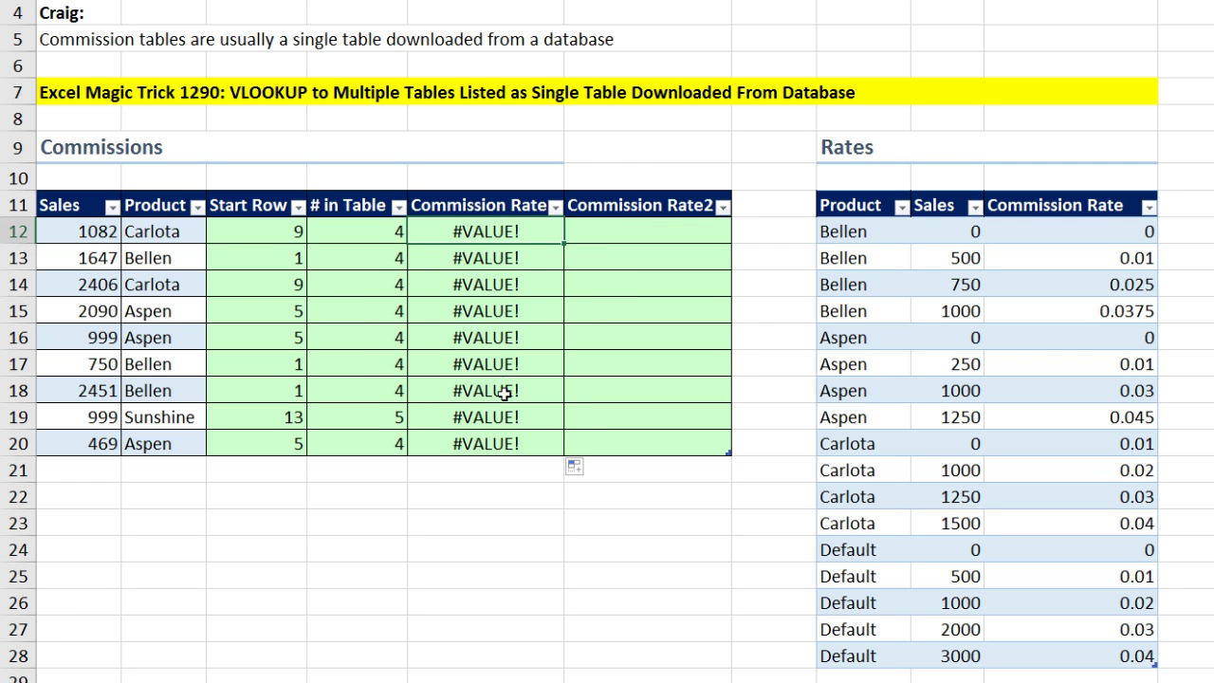
Step: Evaluate the OFFSET formula in the Sunshine row's Commission Rate cell, leaving the formula unedited
{"action": "left_click", "coordinate": [507, 412]}
{"action": "key", "text": "F2"}
{"action": "key", "text": "shift+Home"}
{"action": "key", "text": "F9"}
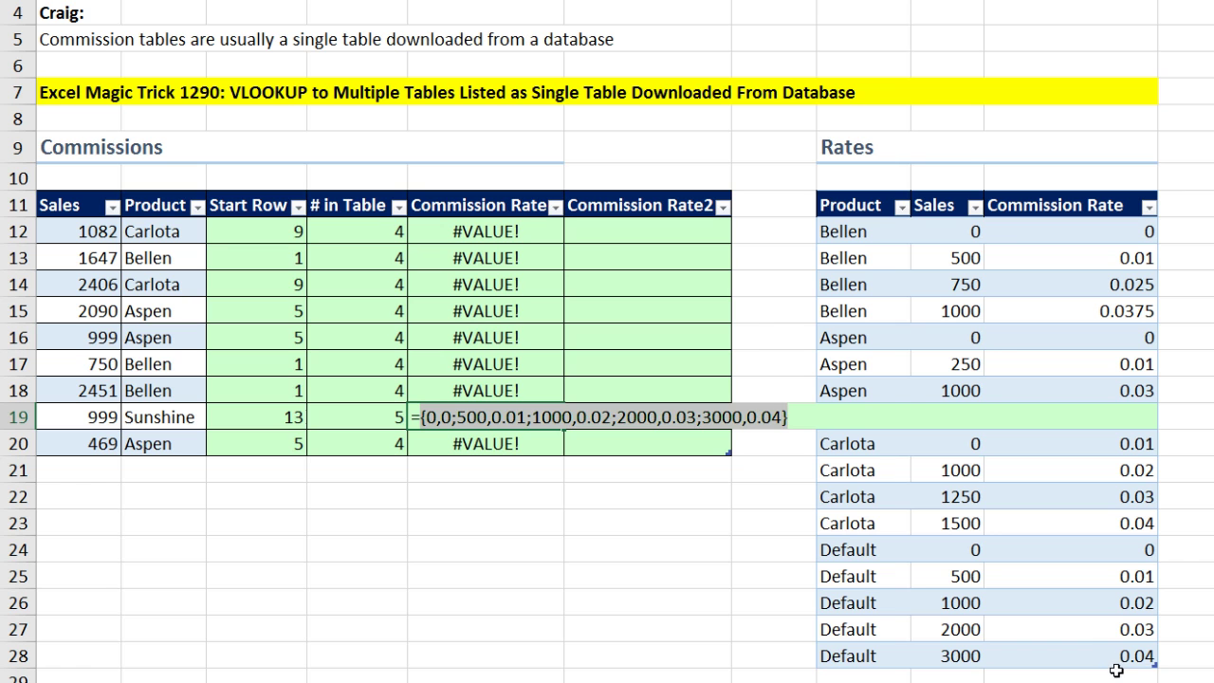
{"action": "key", "text": "Escape"}
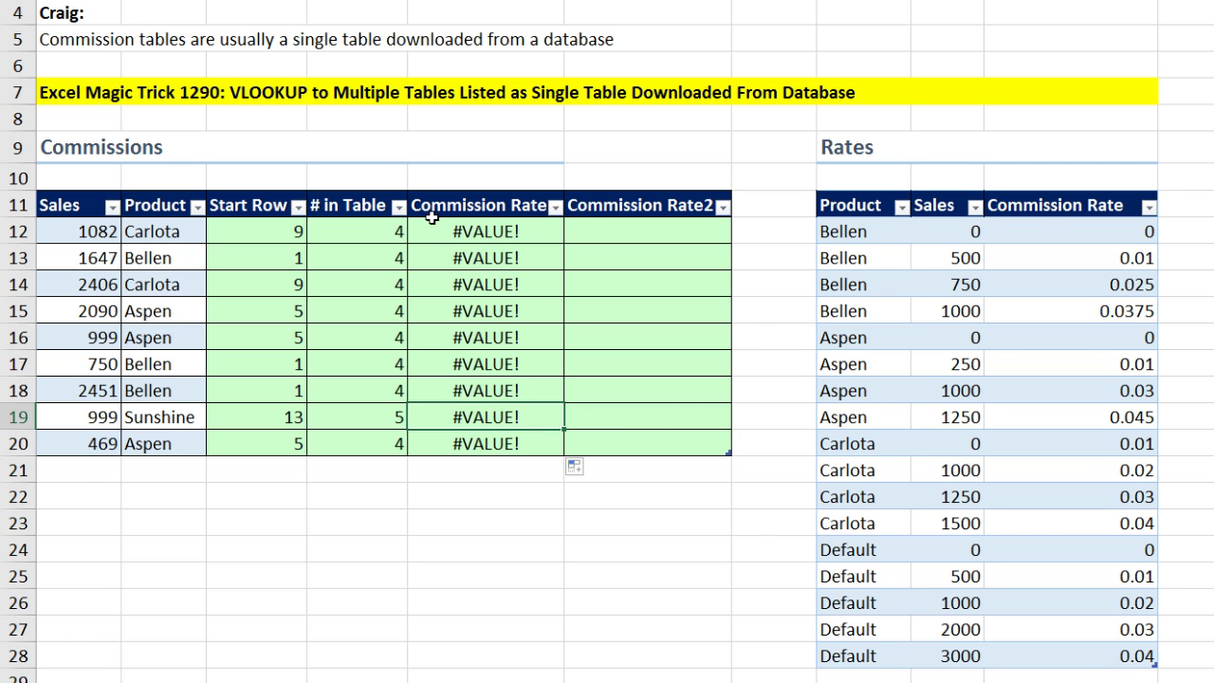
{"action": "left_click", "coordinate": [443, 233]}
{"action": "key", "text": "F2"}
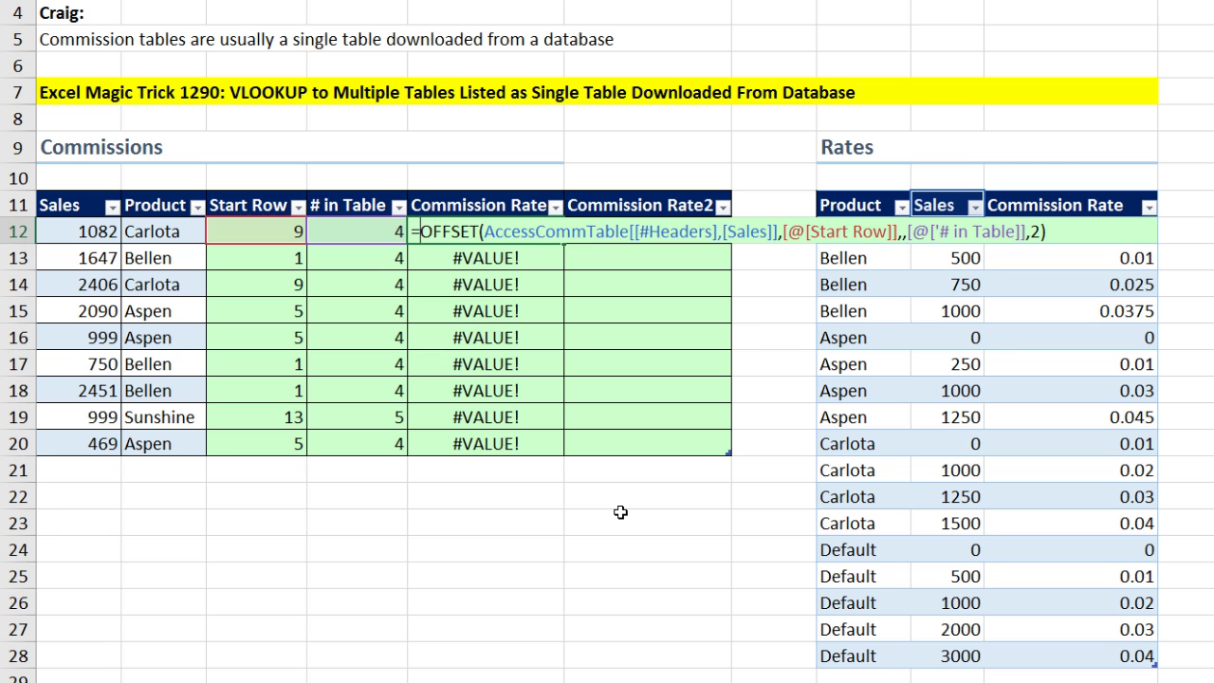
{"action": "key", "text": "Home"}
{"action": "key", "text": "Right"}
{"action": "type", "text": "VLOOKUP("}
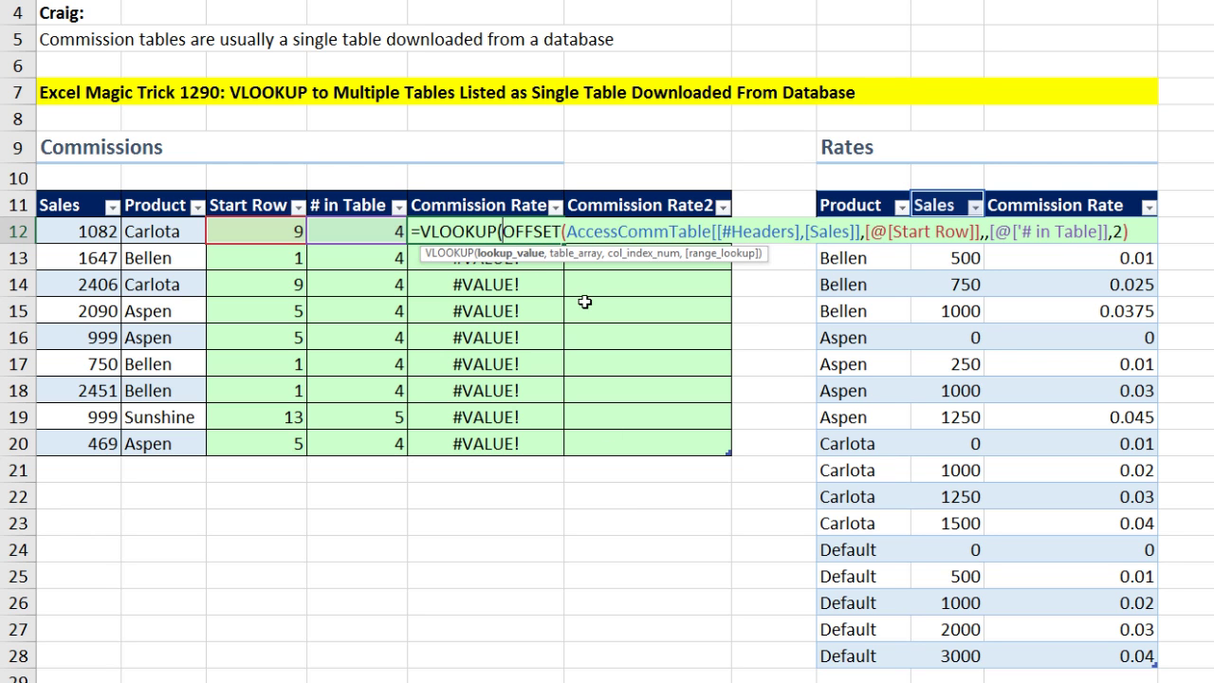
{"action": "left_click", "coordinate": [90, 230]}
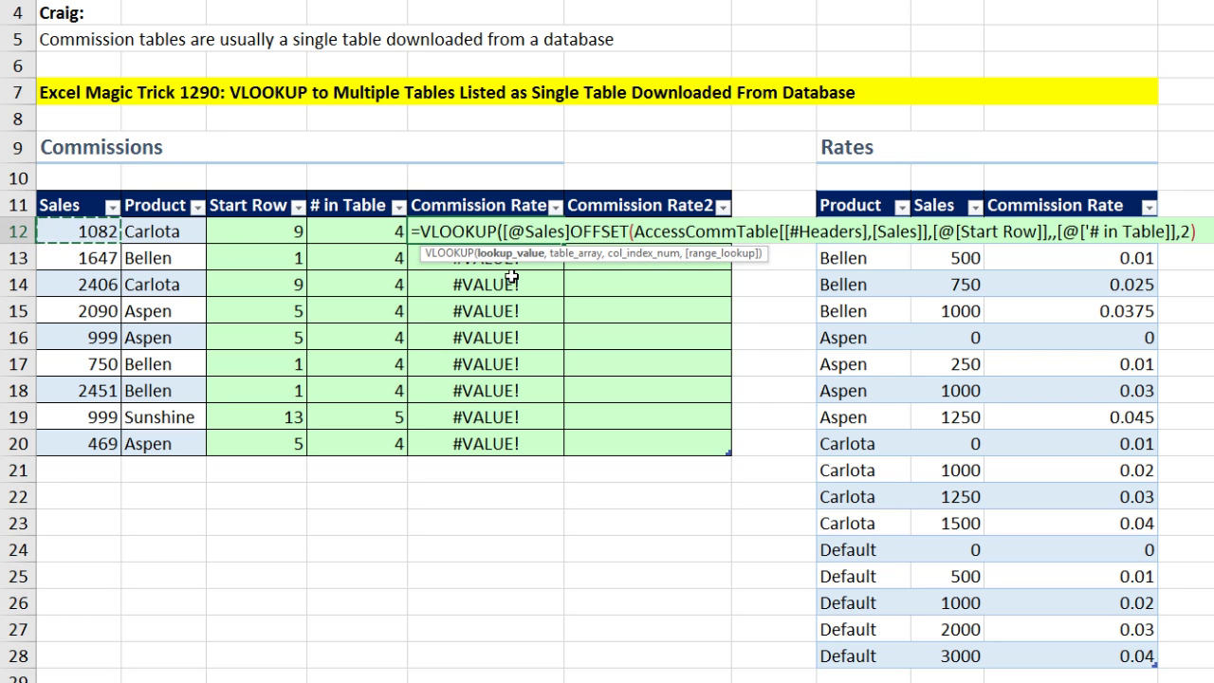
{"action": "type", "text": ","}
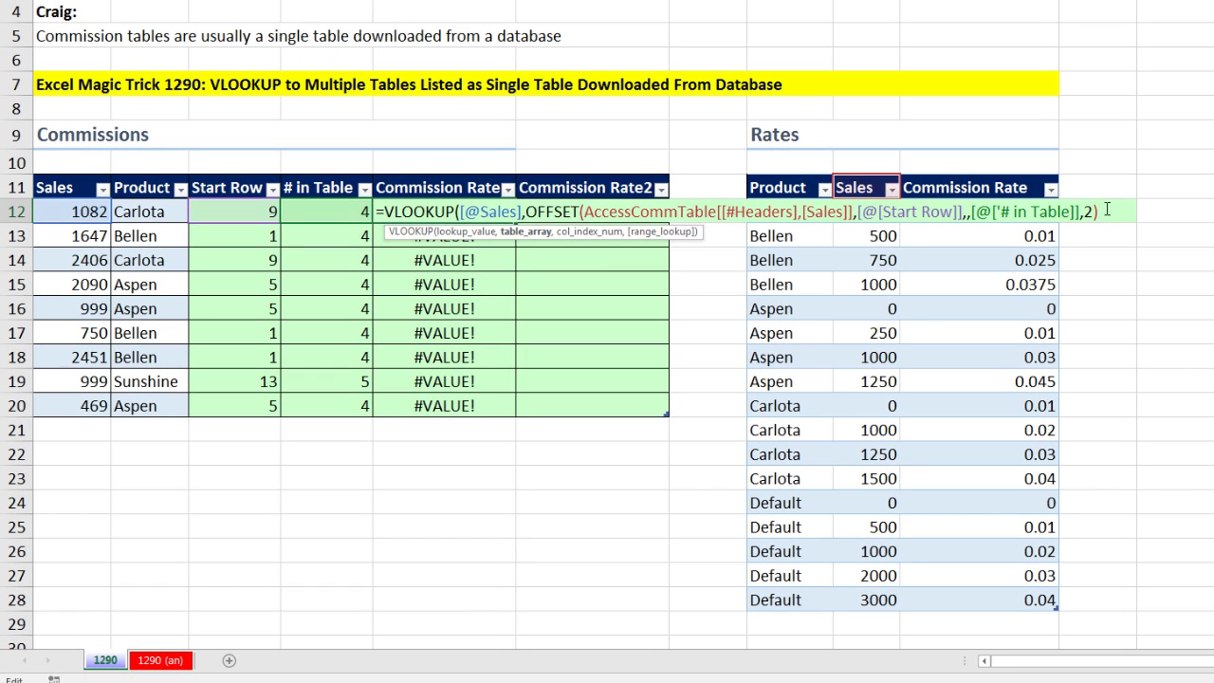
Step: Finish the VLOOKUP formula with column index 2 and no range_lookup argument, and fill it down the Commission Rate column
{"action": "type", "text": ","}
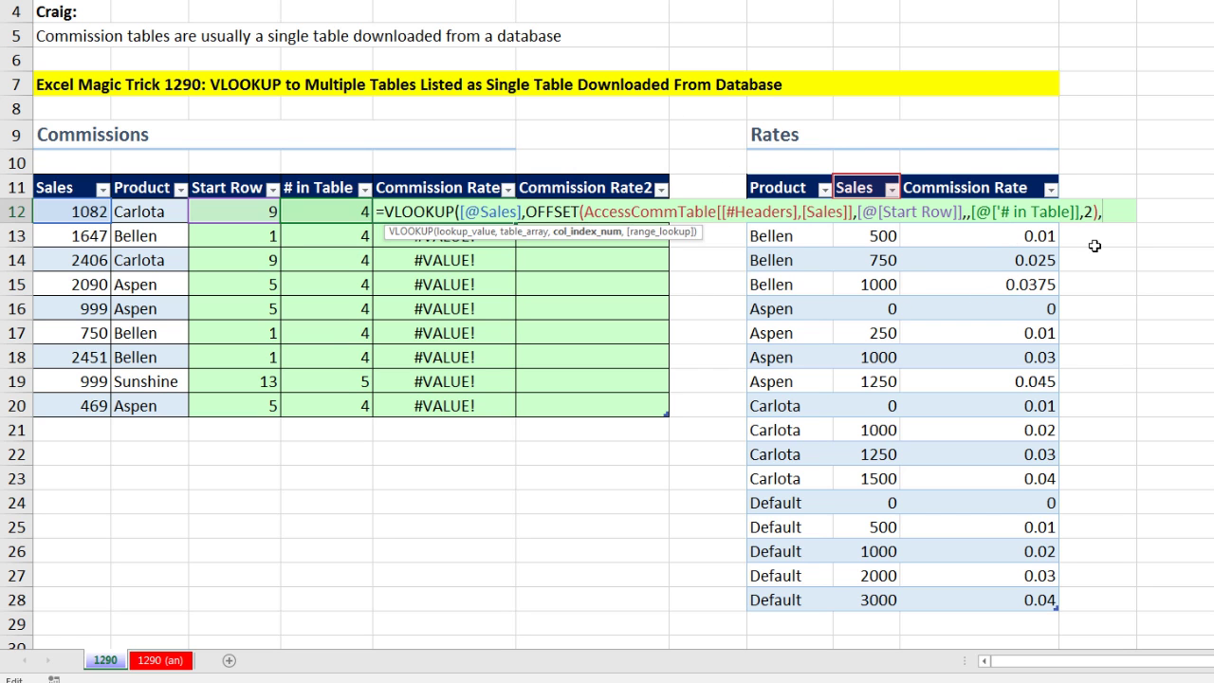
{"action": "left_click_drag", "start_coordinate": [699, 232], "coordinate": [1177, 256]}
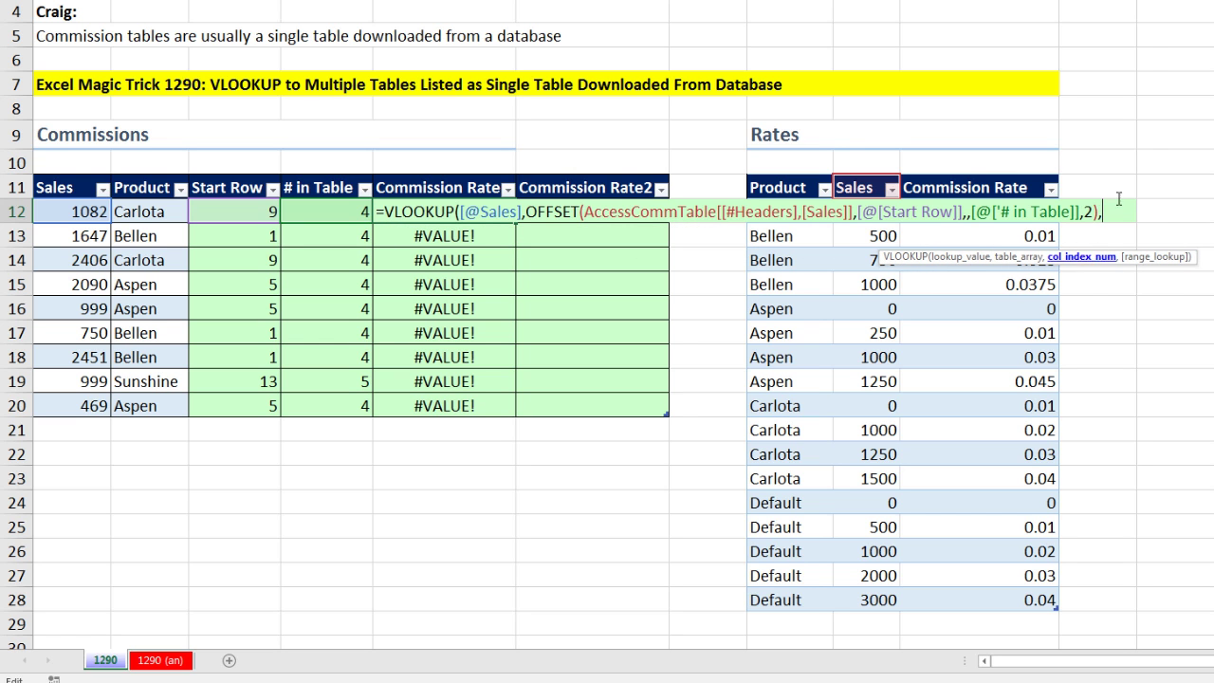
{"action": "type", "text": "2"}
{"action": "type", "text": ")"}
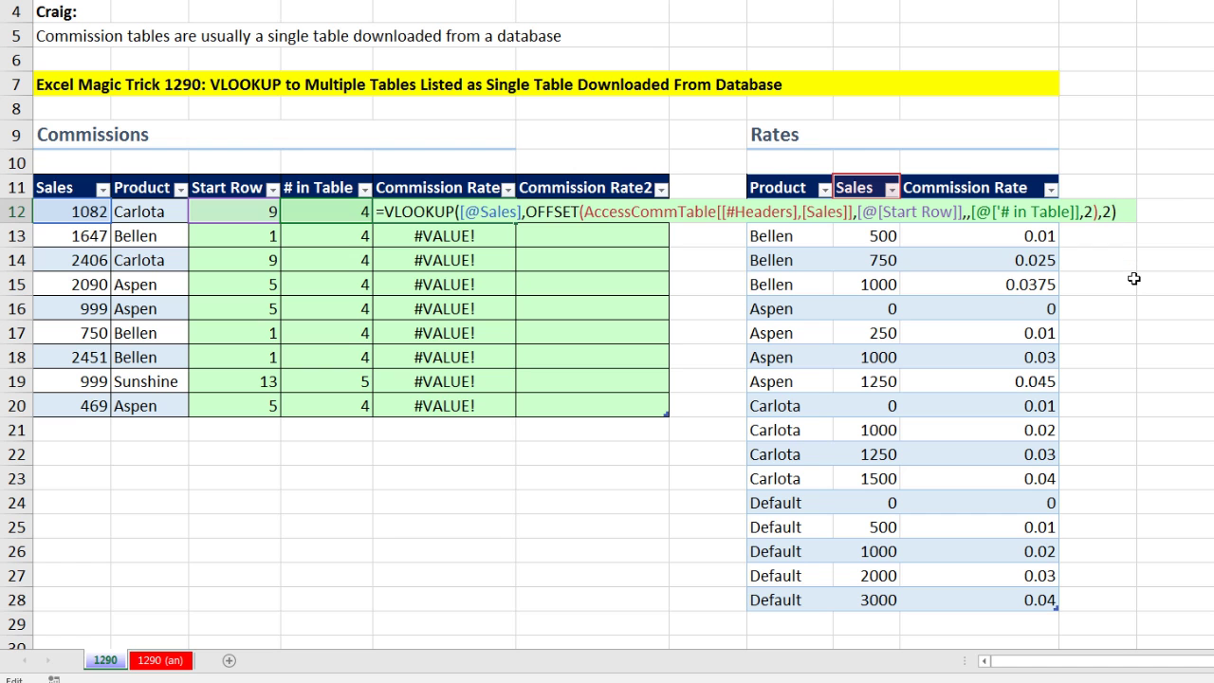
{"action": "key", "text": "Return"}
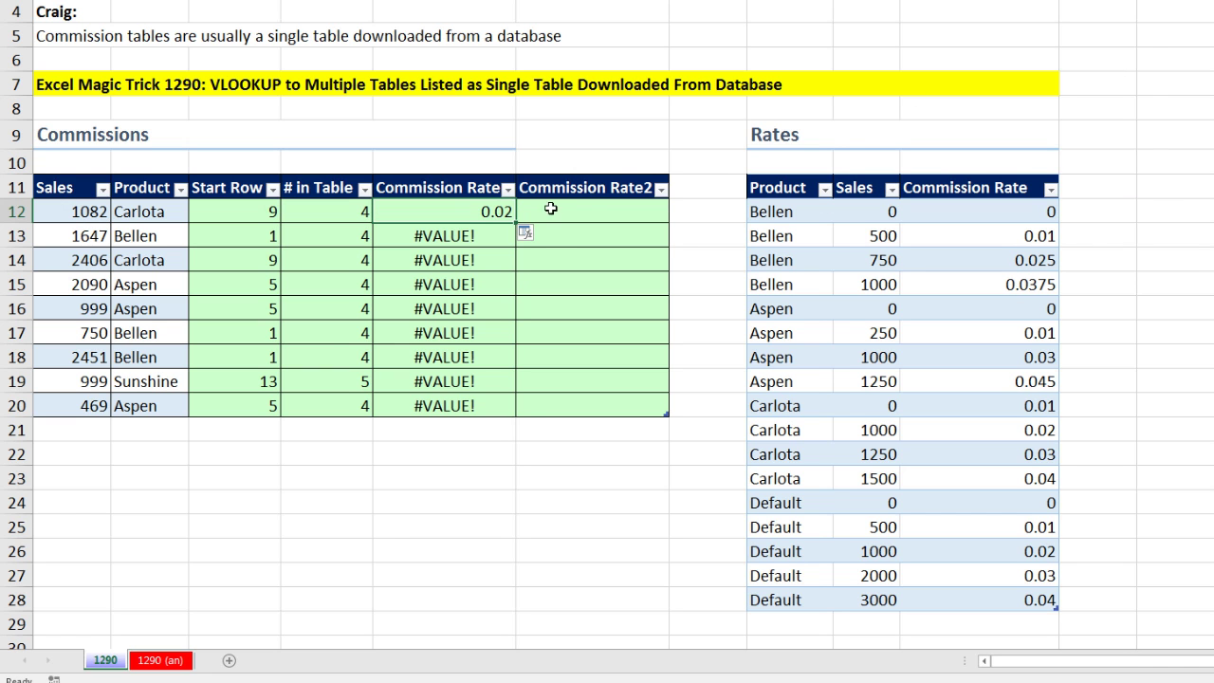
{"action": "double_click", "coordinate": [515, 224]}
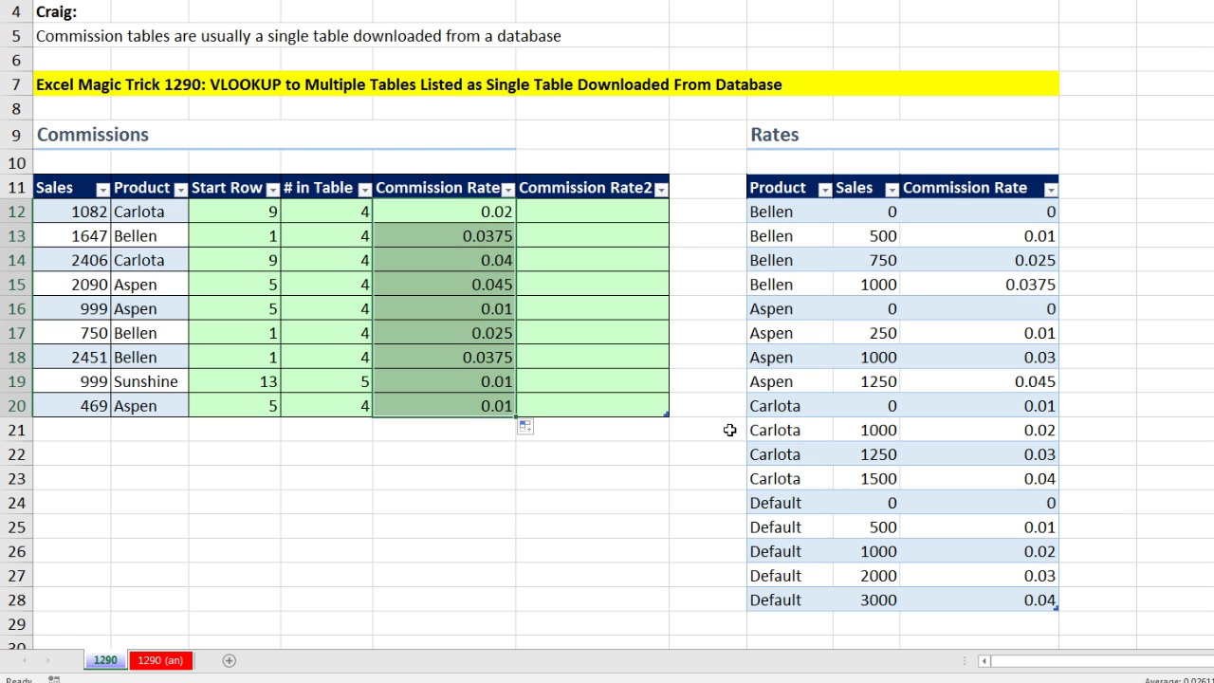
Step: Examine the VLOOKUP and OFFSET formula in the first Commission Rate cell without changing it
{"action": "double_click", "coordinate": [455, 219]}
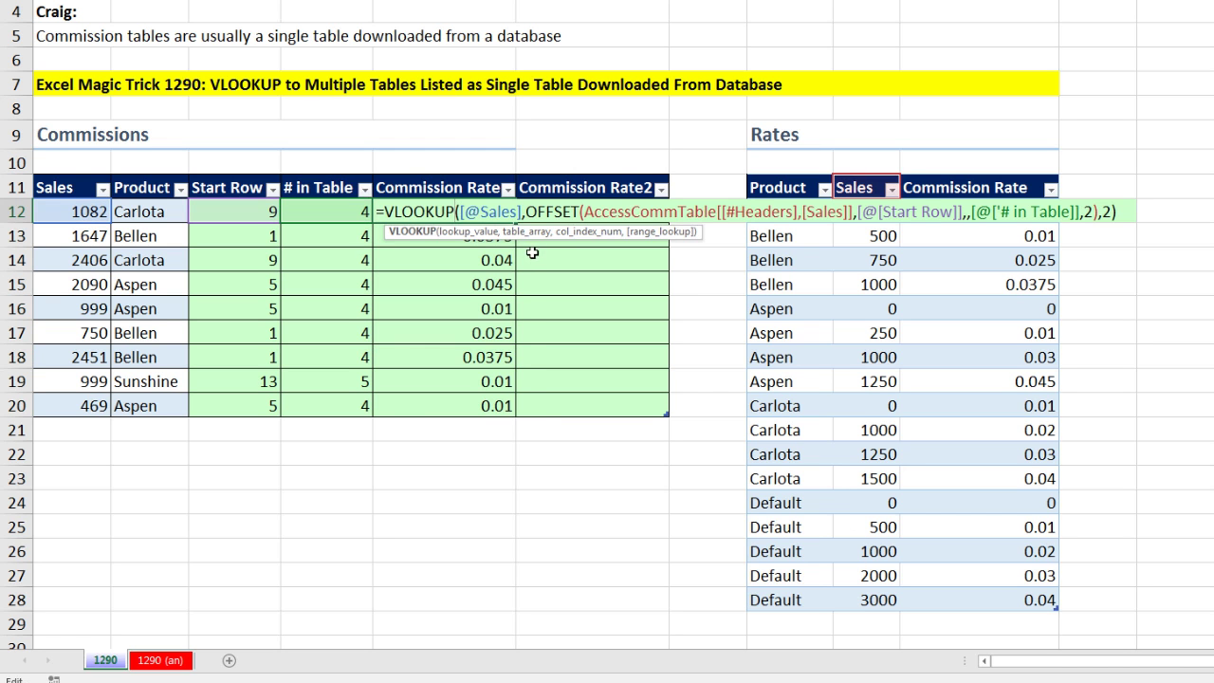
{"action": "key", "text": "Escape"}
{"action": "left_click", "coordinate": [558, 212]}
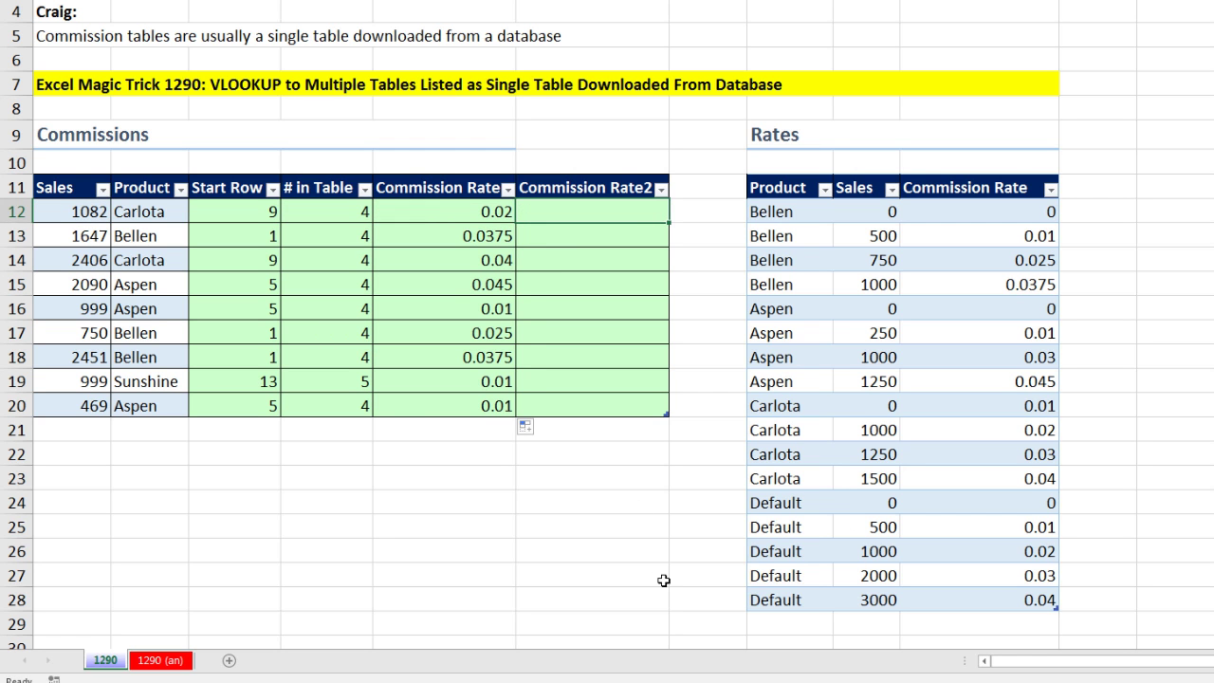
{"action": "double_click", "coordinate": [468, 216]}
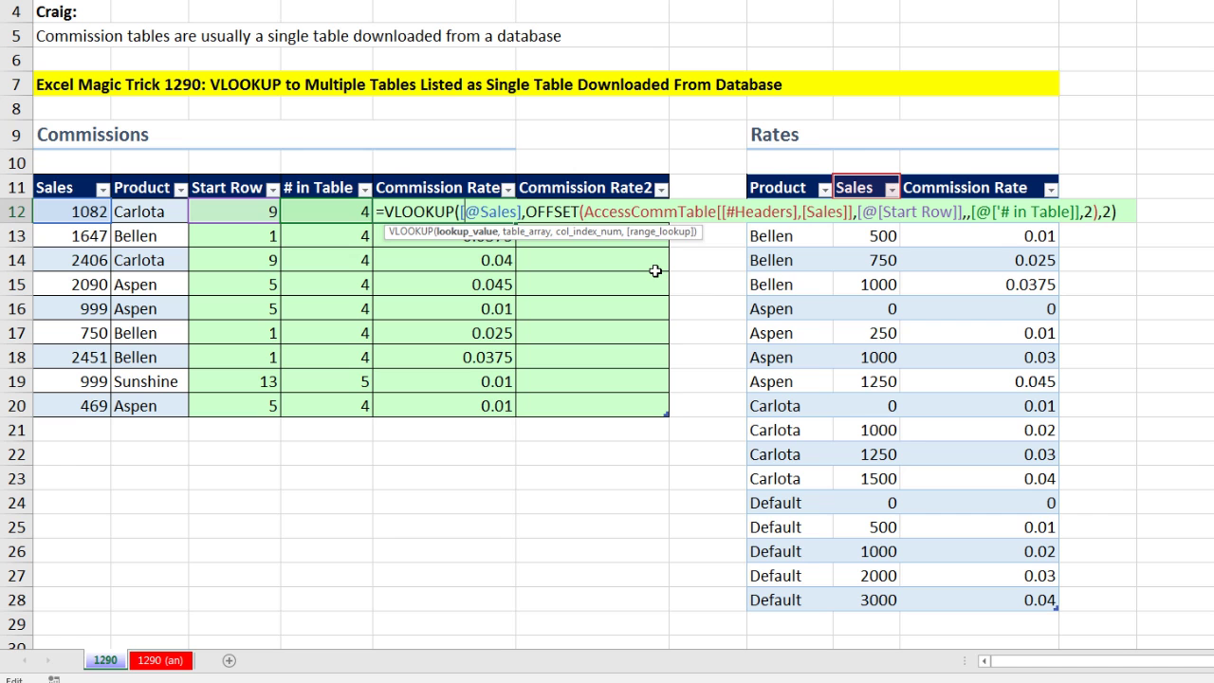
{"action": "key", "text": "ctrl+Return"}
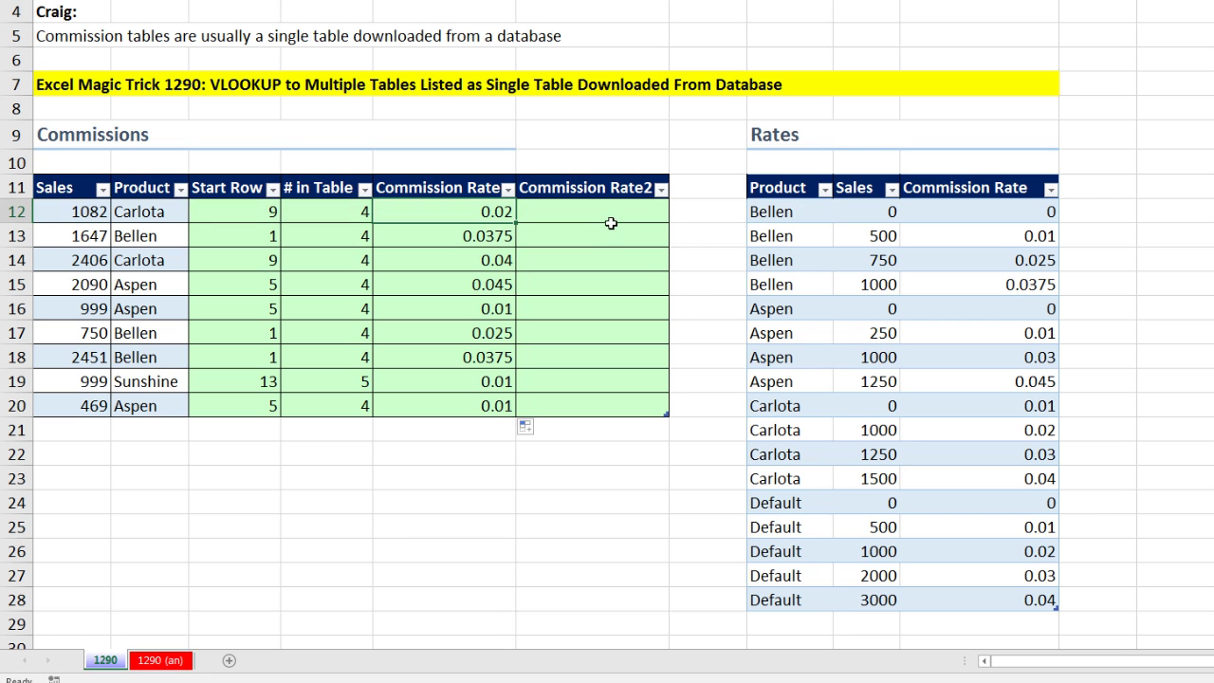
Step: Start the first Commission Rate2 formula with =INDEX(AccessCommTable[Sales],[@[Start Row]]), previewing its result and restoring the formula text
{"action": "left_click", "coordinate": [601, 216]}
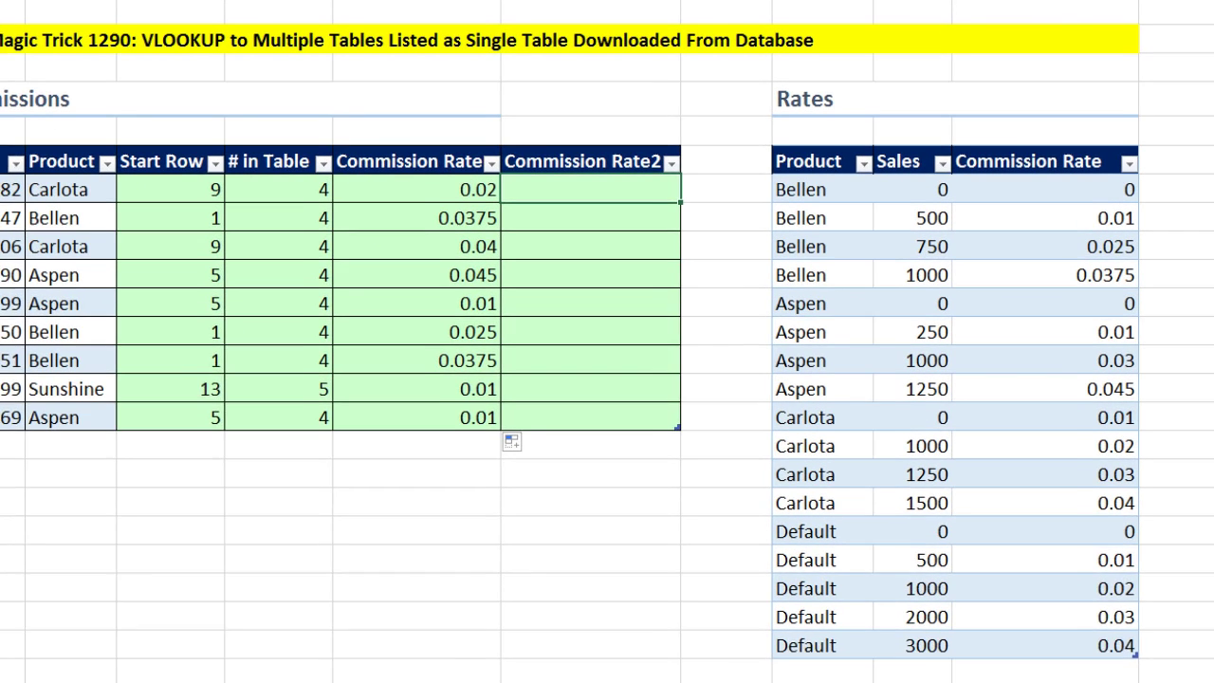
{"action": "type", "text": "=in"}
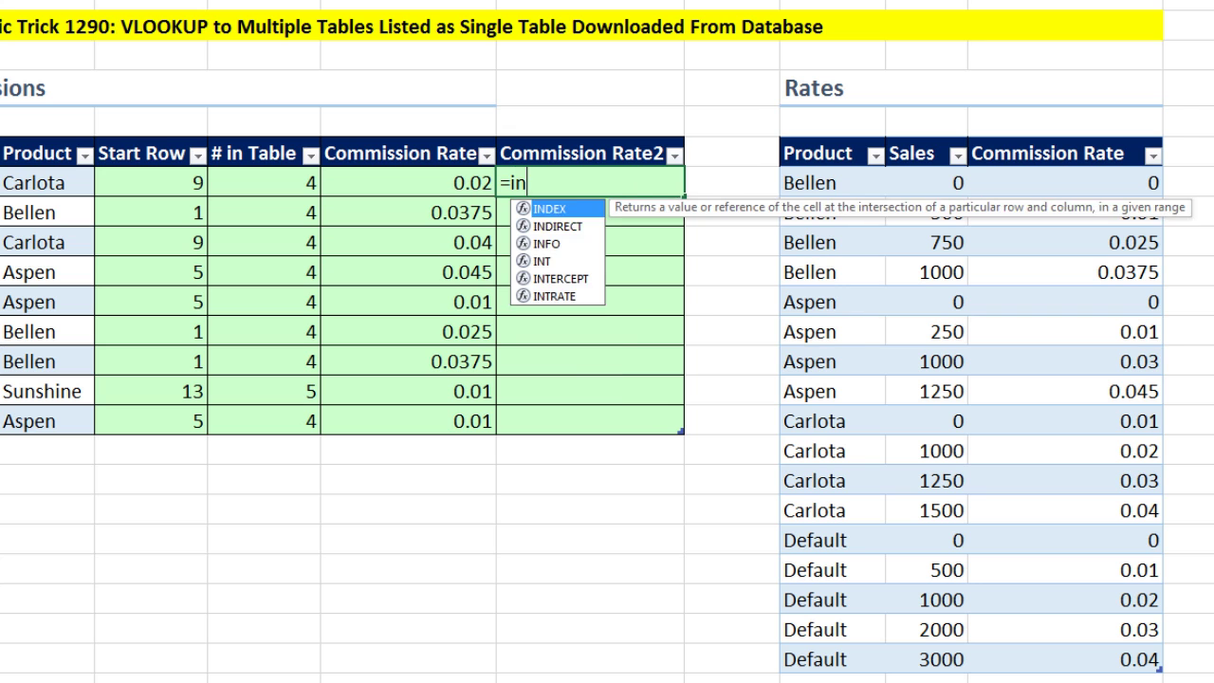
{"action": "key", "text": "Tab"}
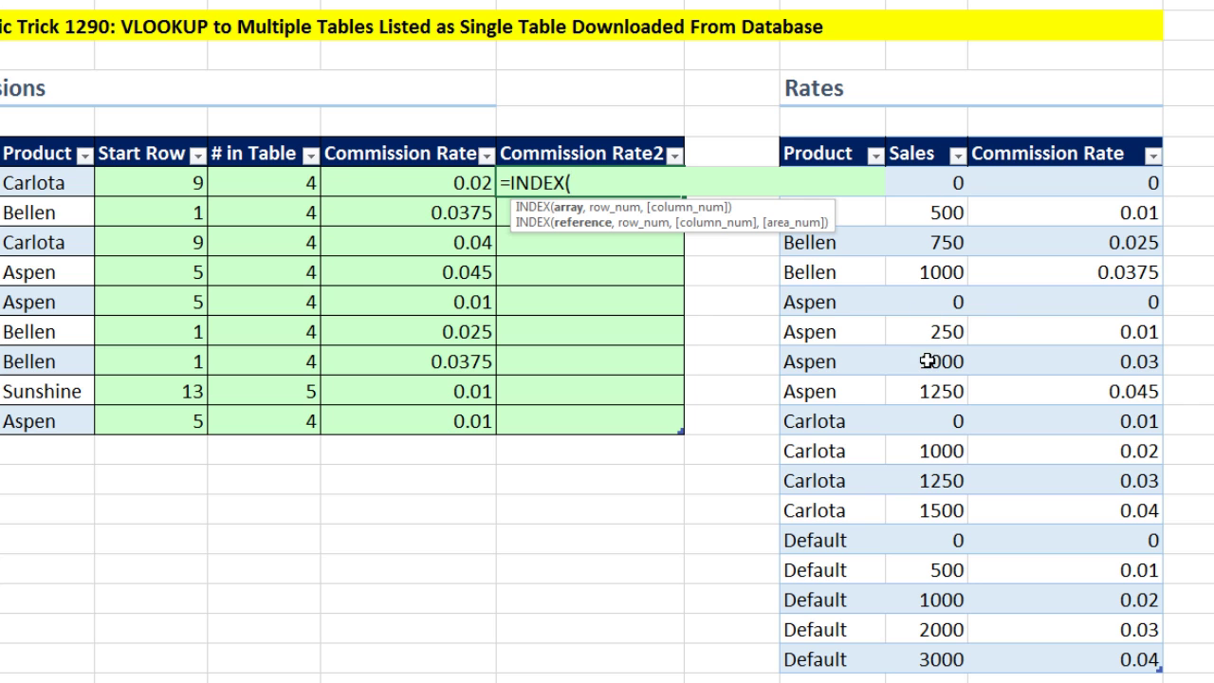
{"action": "left_click_drag", "start_coordinate": [925, 185], "coordinate": [916, 661]}
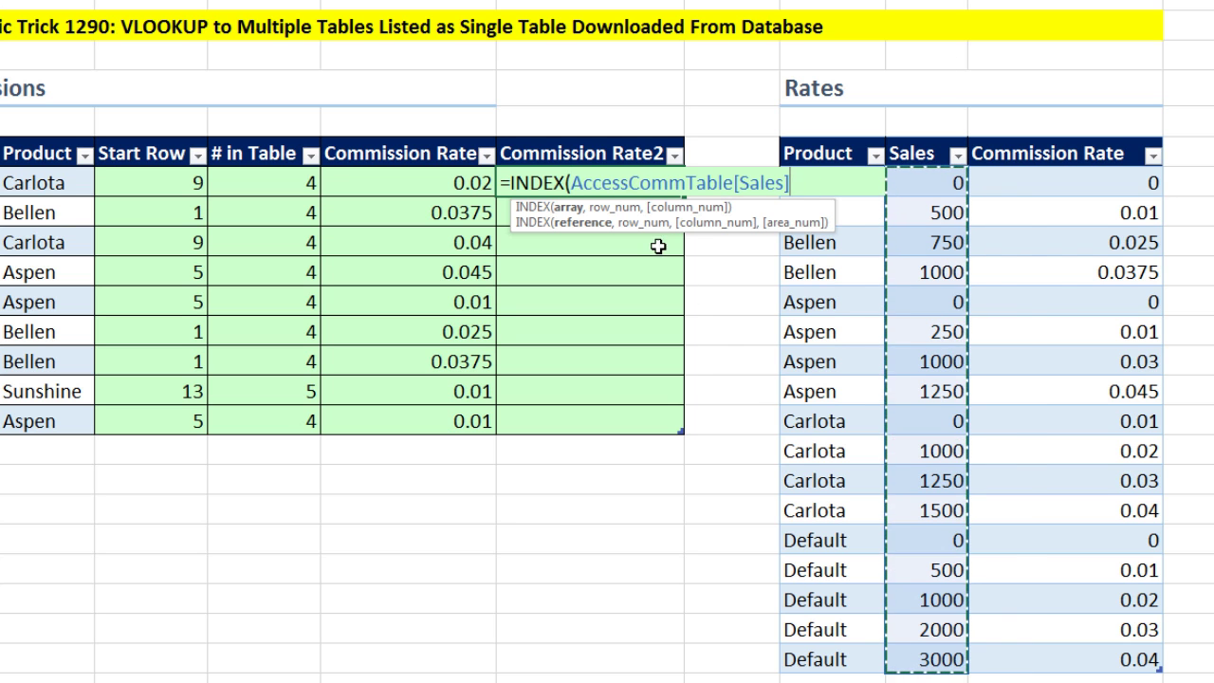
{"action": "type", "text": ","}
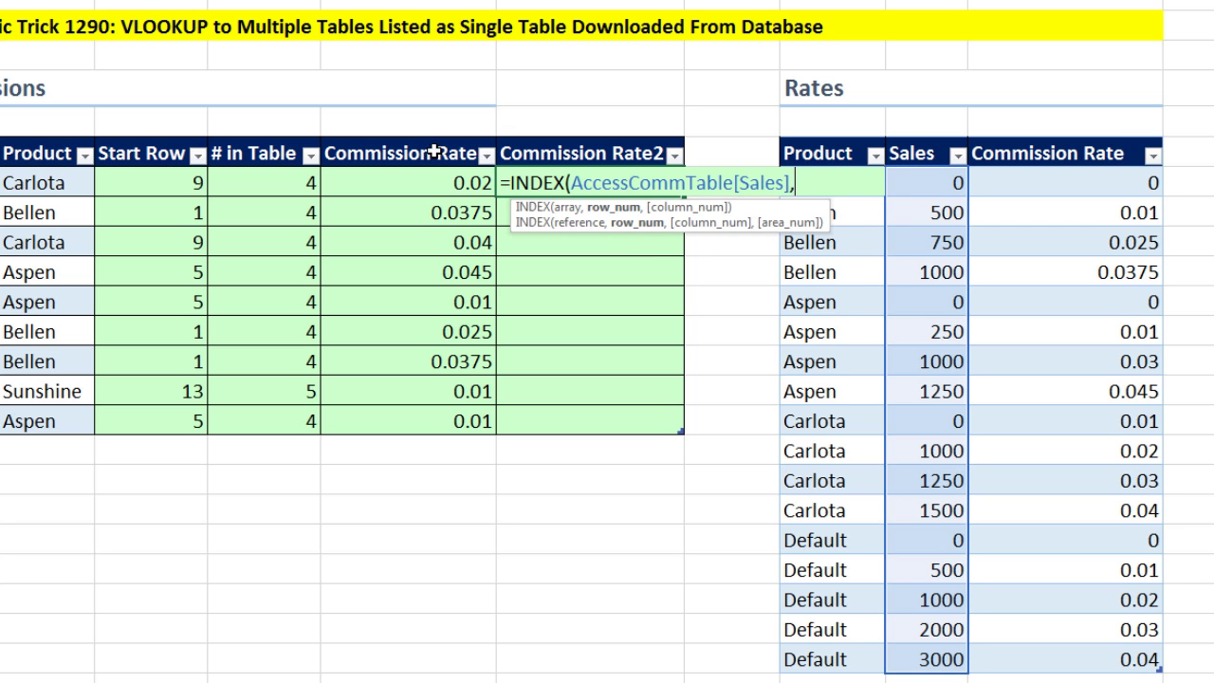
{"action": "left_click", "coordinate": [132, 180]}
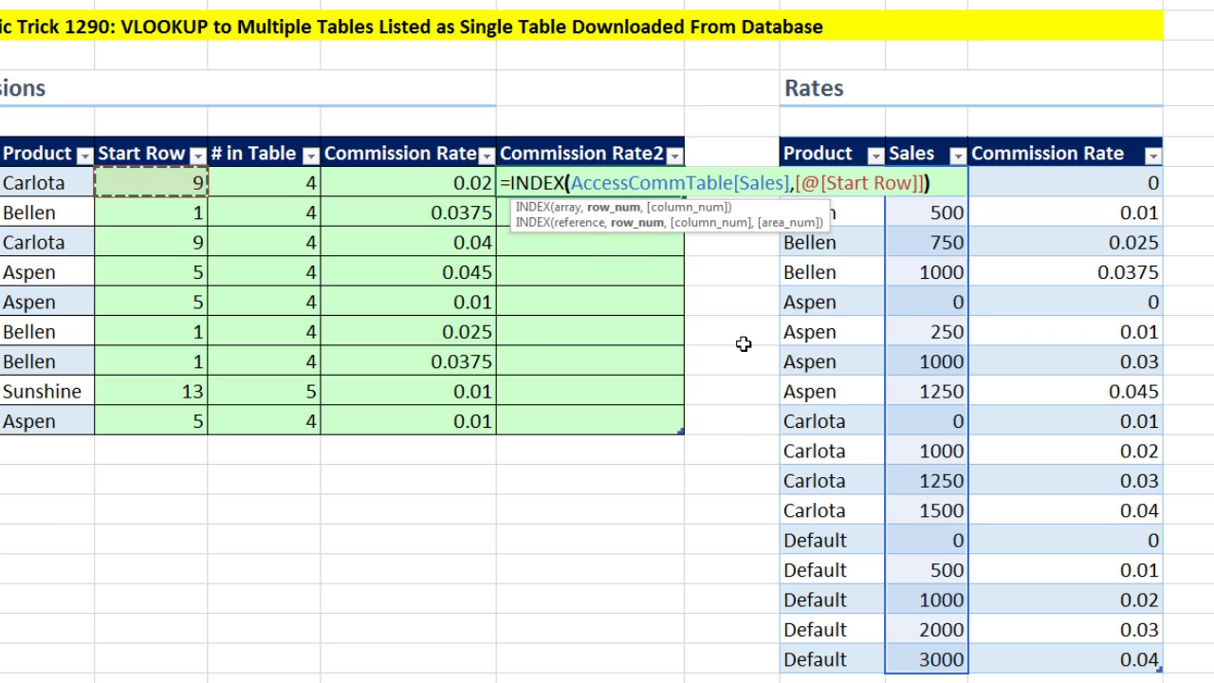
{"action": "type", "text": ")"}
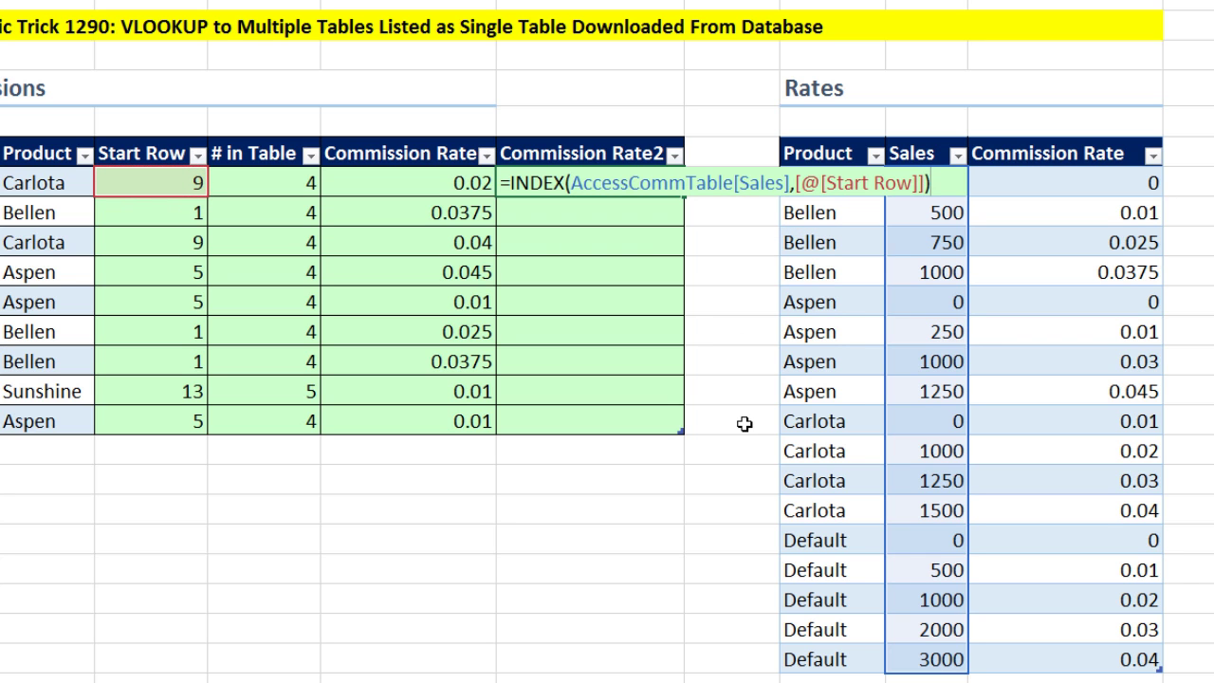
{"action": "key", "text": "F9"}
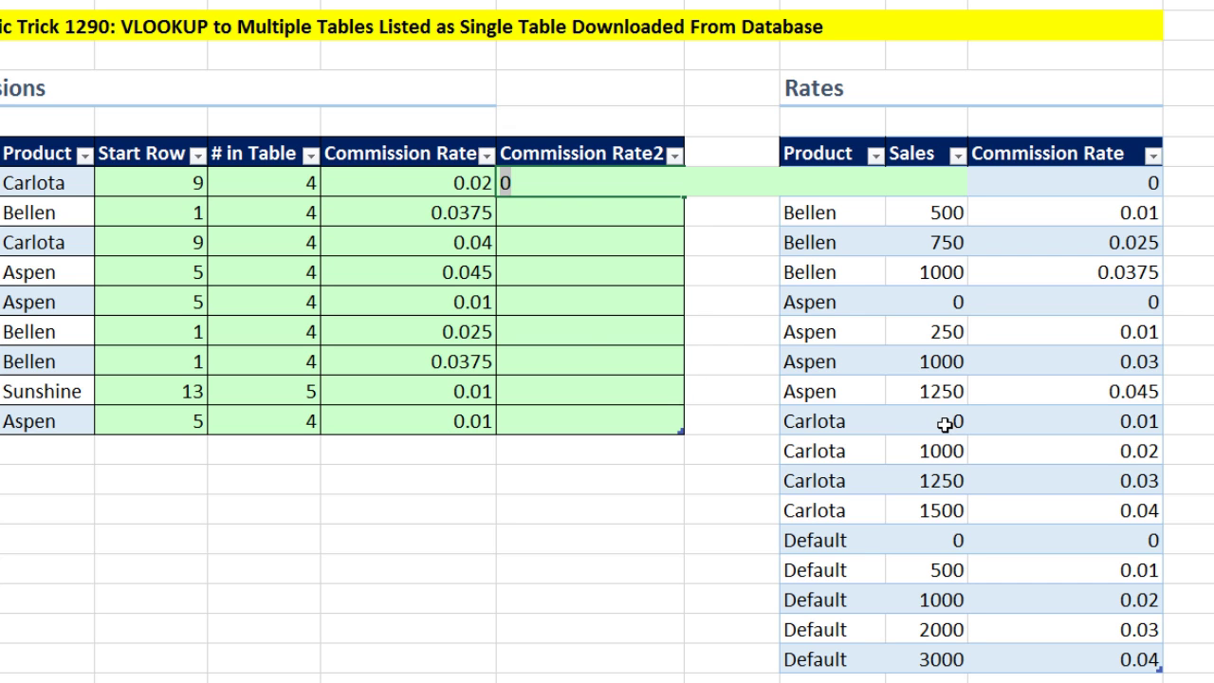
{"action": "key", "text": "ctrl+z"}
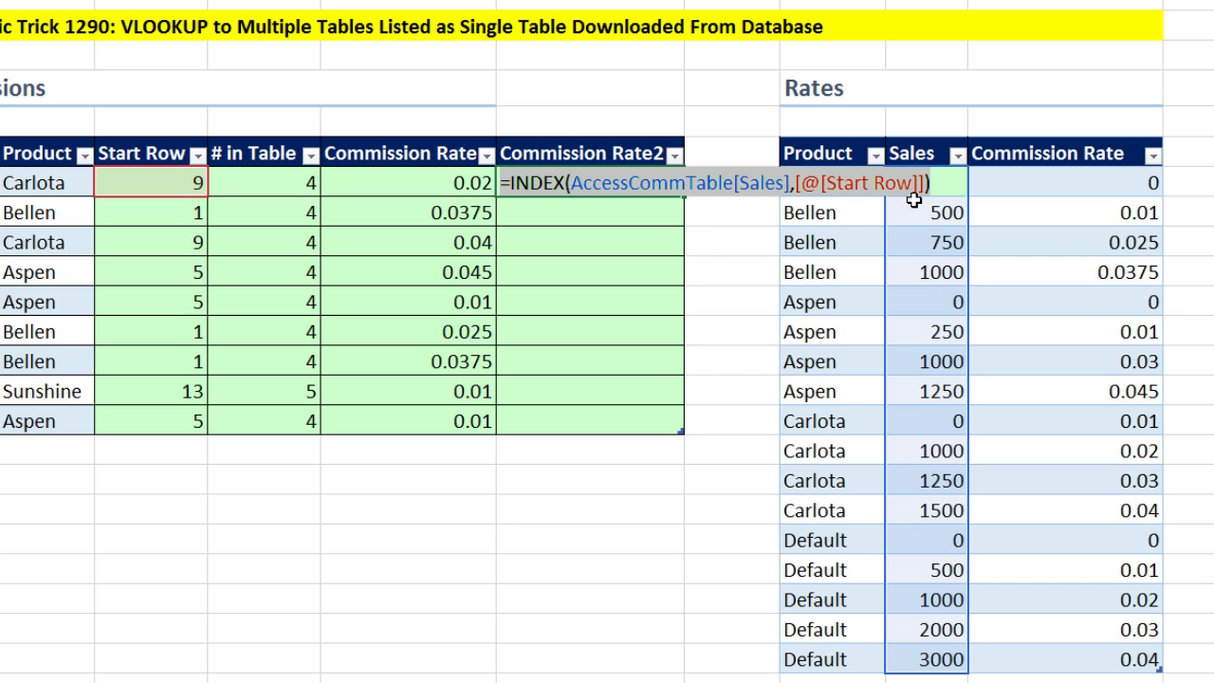
Step: Extend the formula with a range colon and a second INDEX whose array is AccessCommTable[Commission Rate]
{"action": "left_click", "coordinate": [939, 187]}
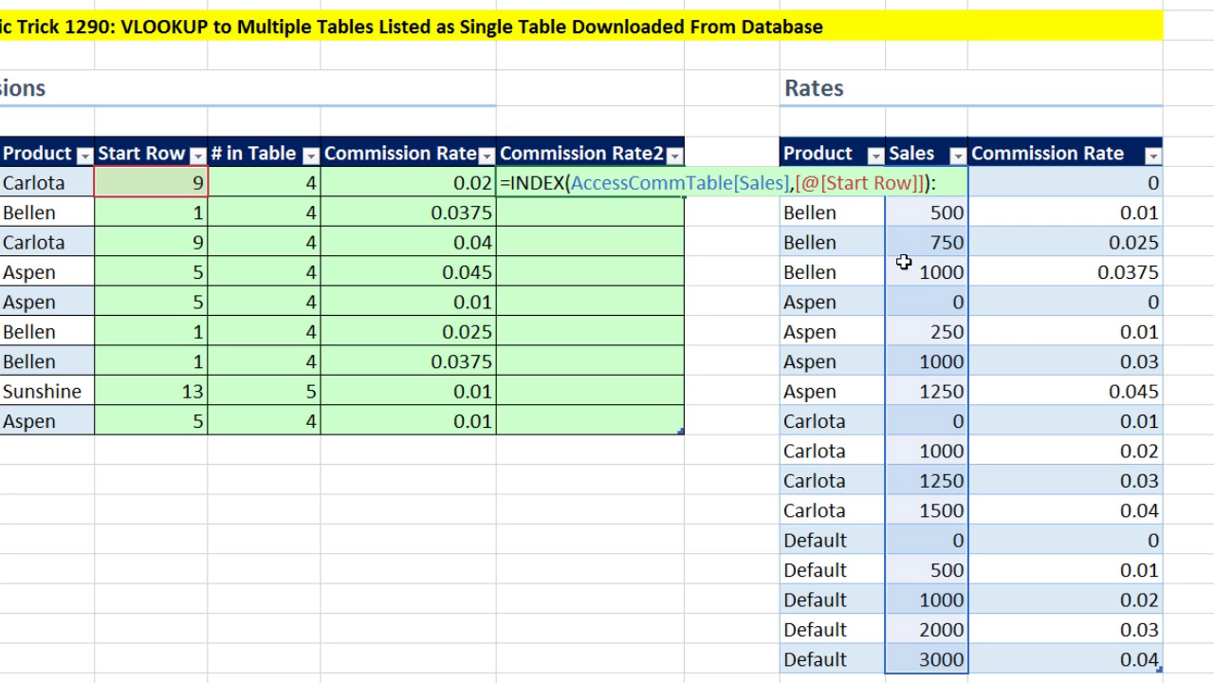
{"action": "type", "text": "INDEX("}
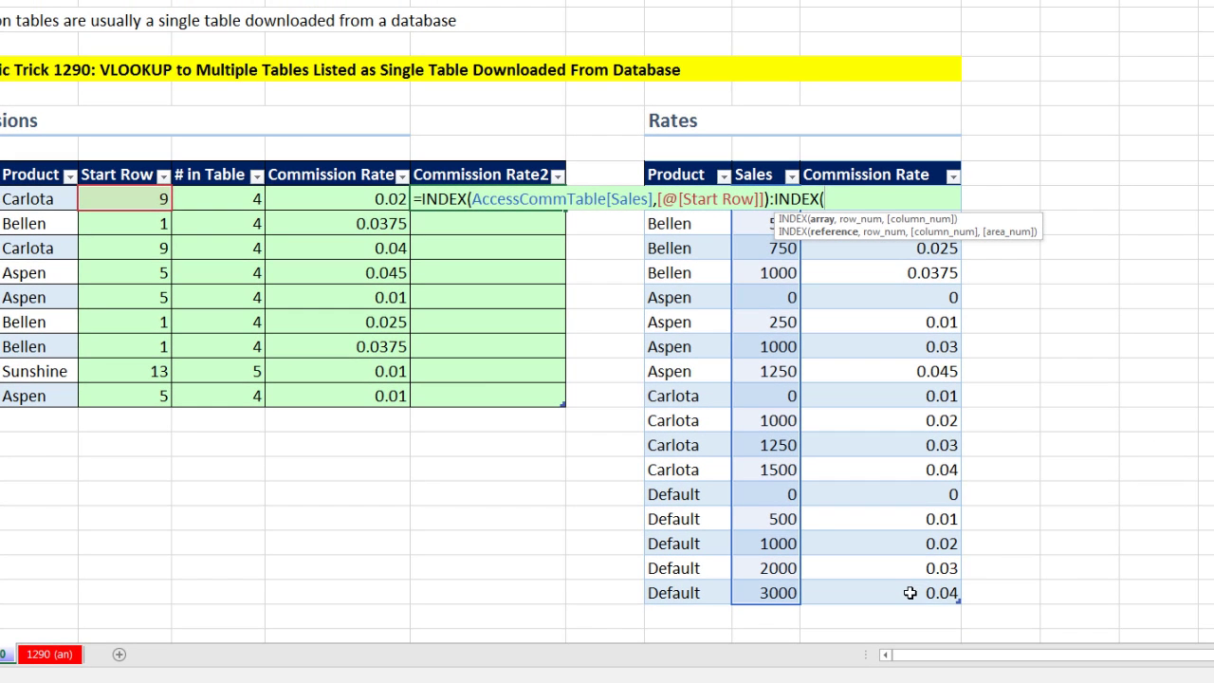
{"action": "left_click_drag", "start_coordinate": [936, 599], "coordinate": [871, 208]}
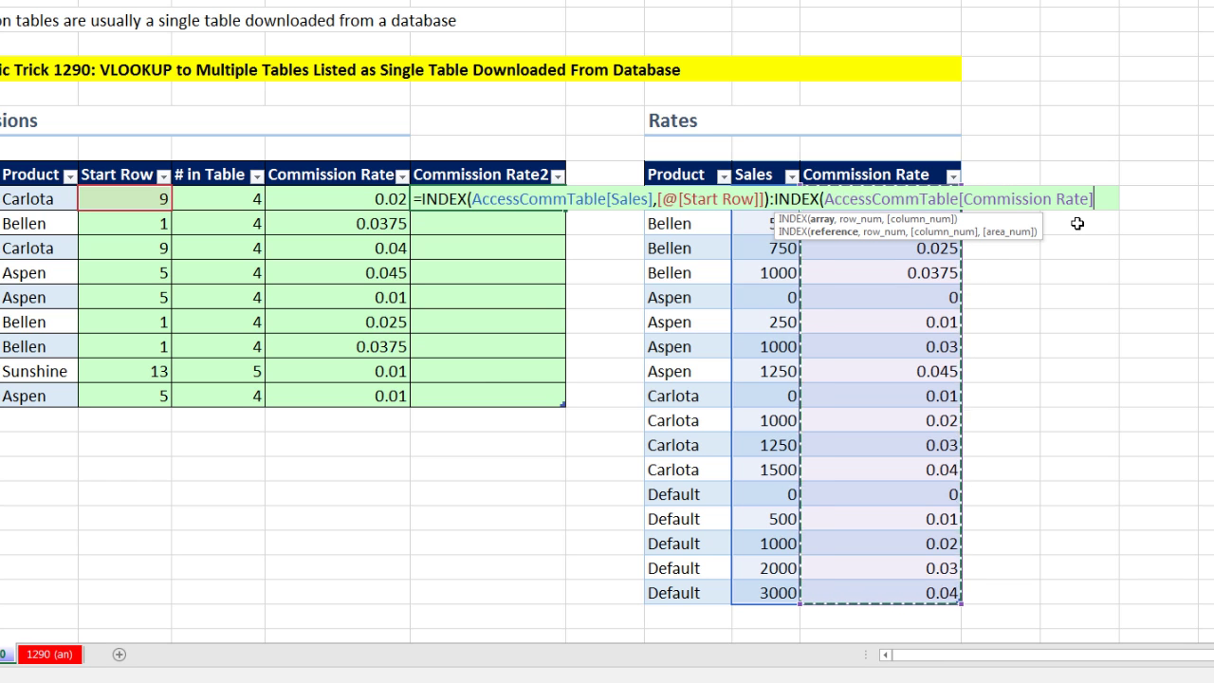
{"action": "type", "text": ","}
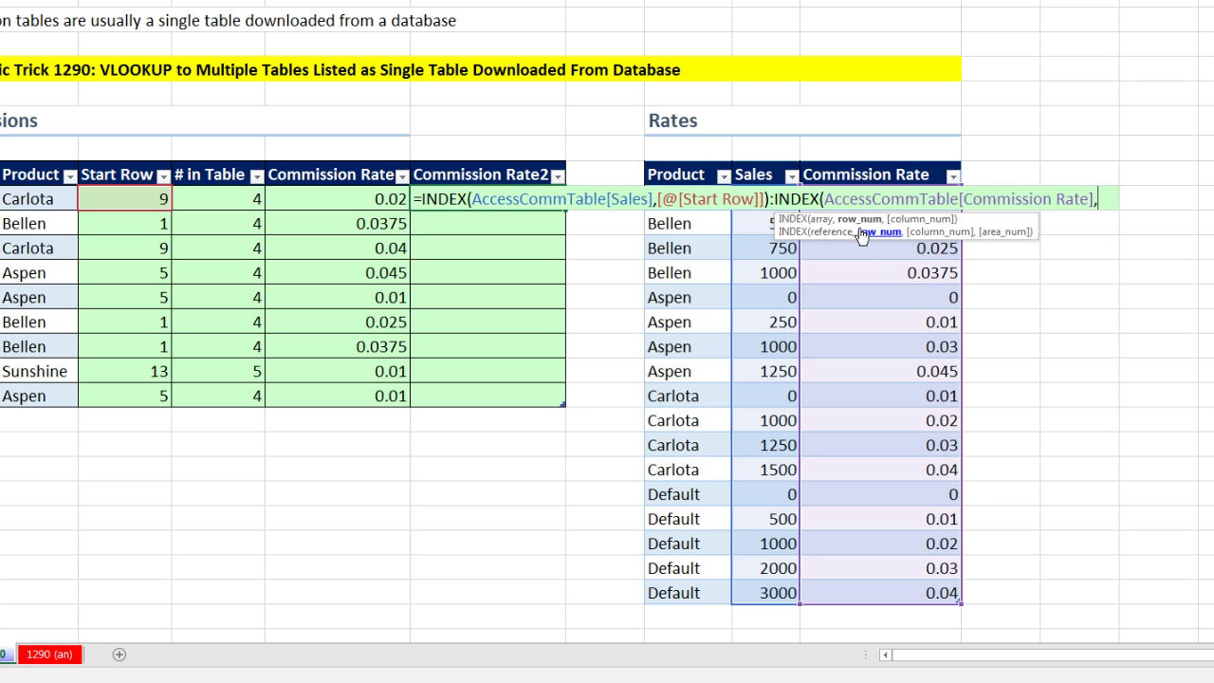
Step: Set the second INDEX's row number to [@[Start Row]]+[@['# in Table]]-1 and enter the formula for the Commission Rate2 column
{"action": "left_click", "coordinate": [144, 198]}
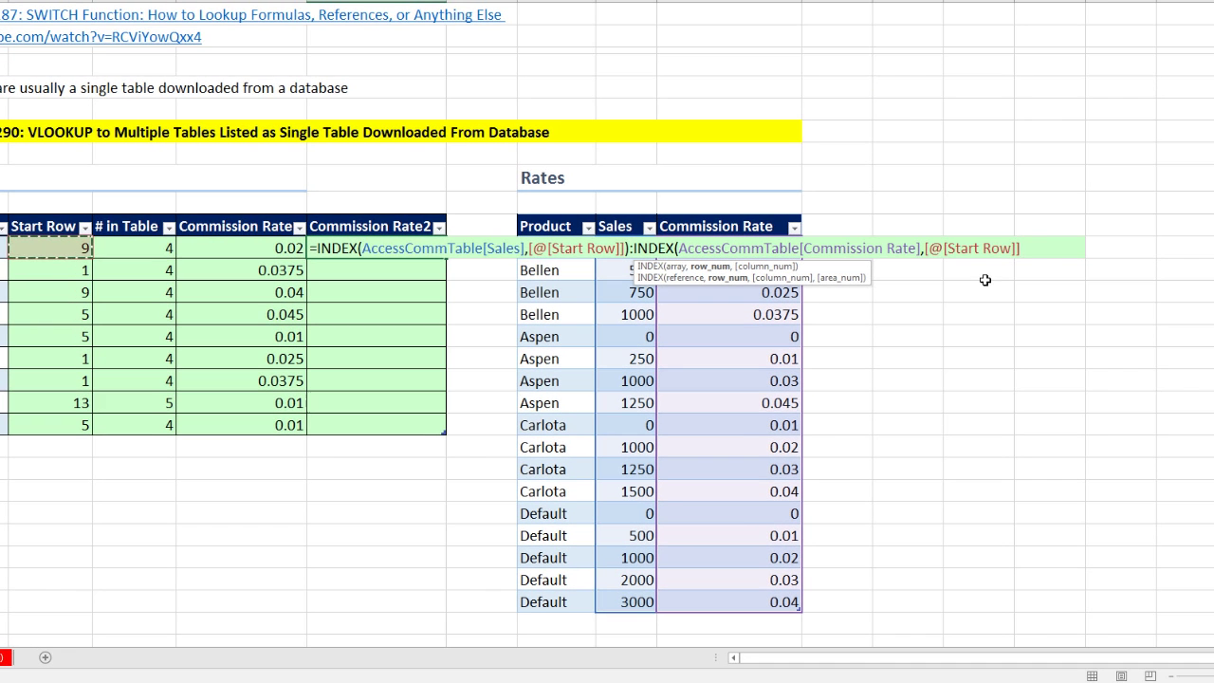
{"action": "type", "text": "+"}
{"action": "left_click", "coordinate": [124, 245]}
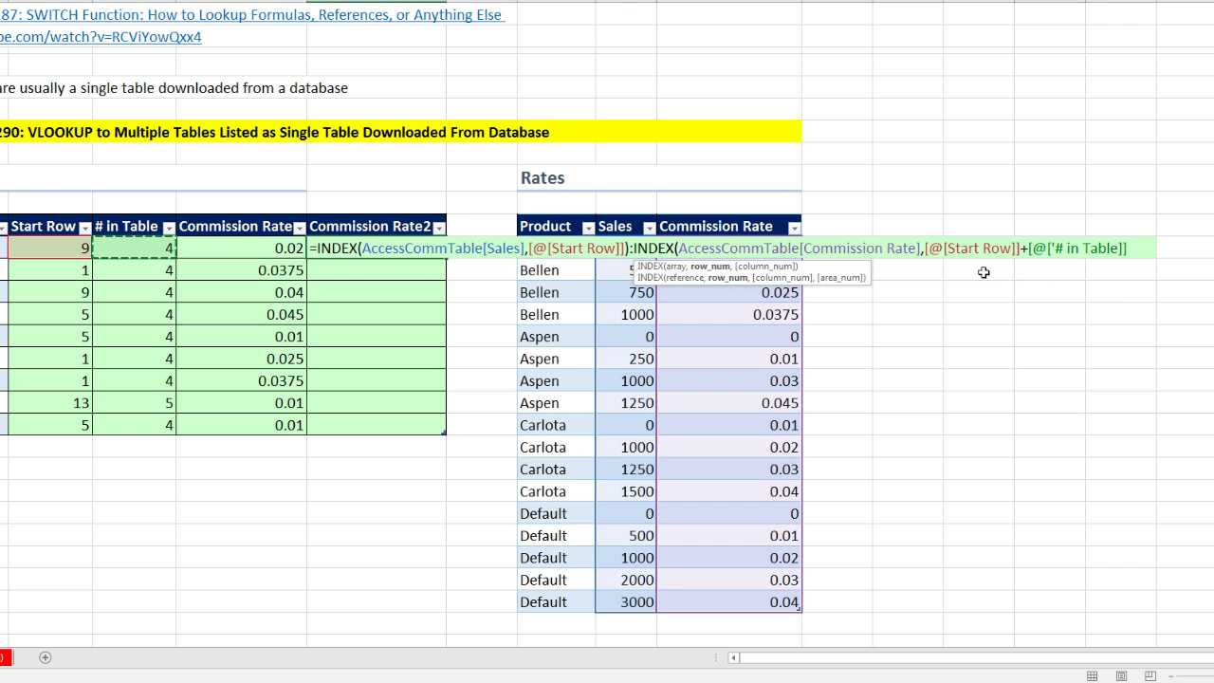
{"action": "type", "text": "-1"}
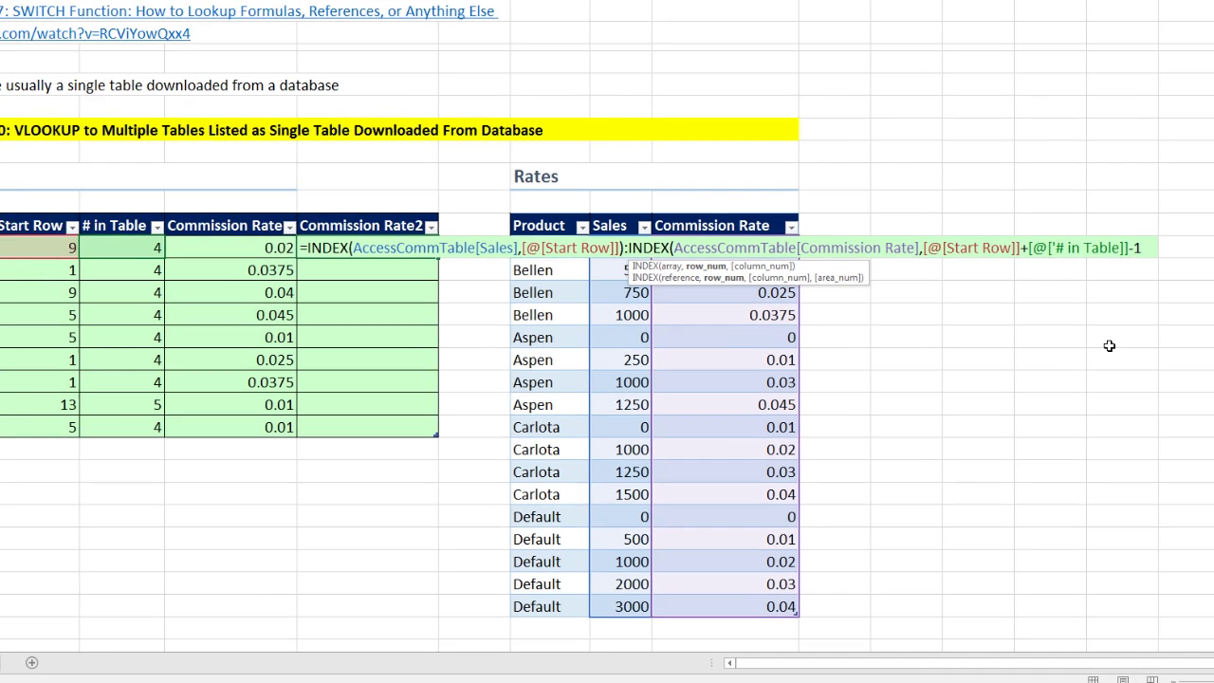
{"action": "type", "text": ")"}
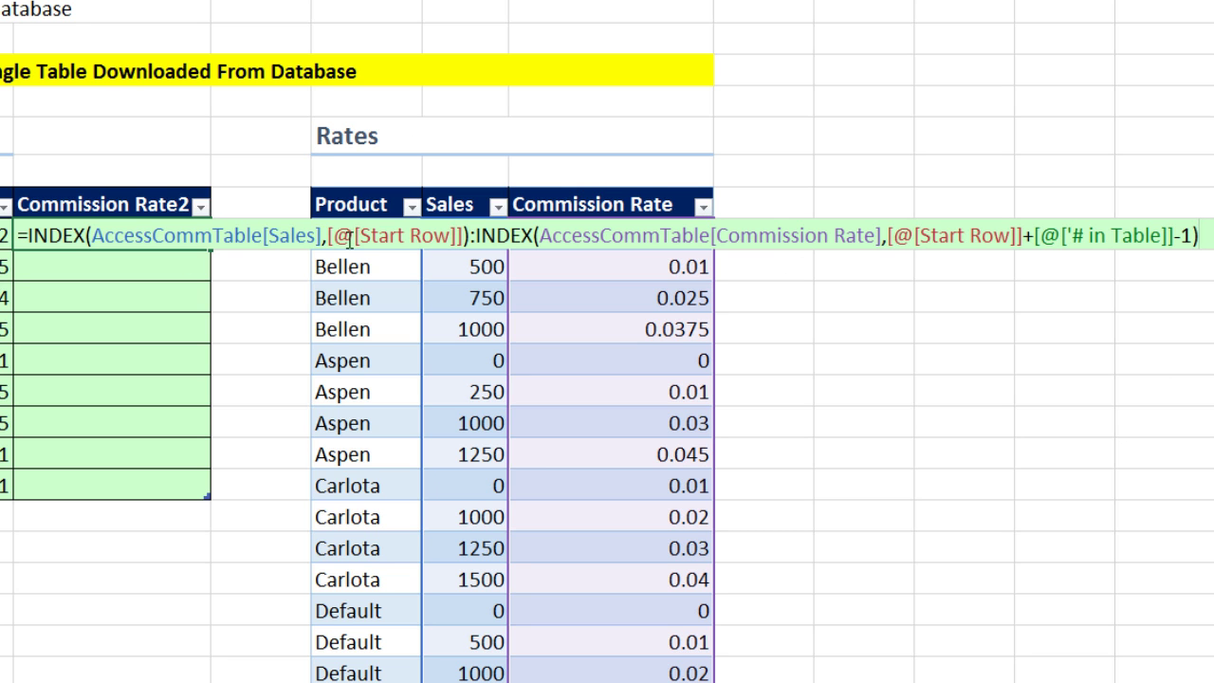
{"action": "key", "text": "Return"}
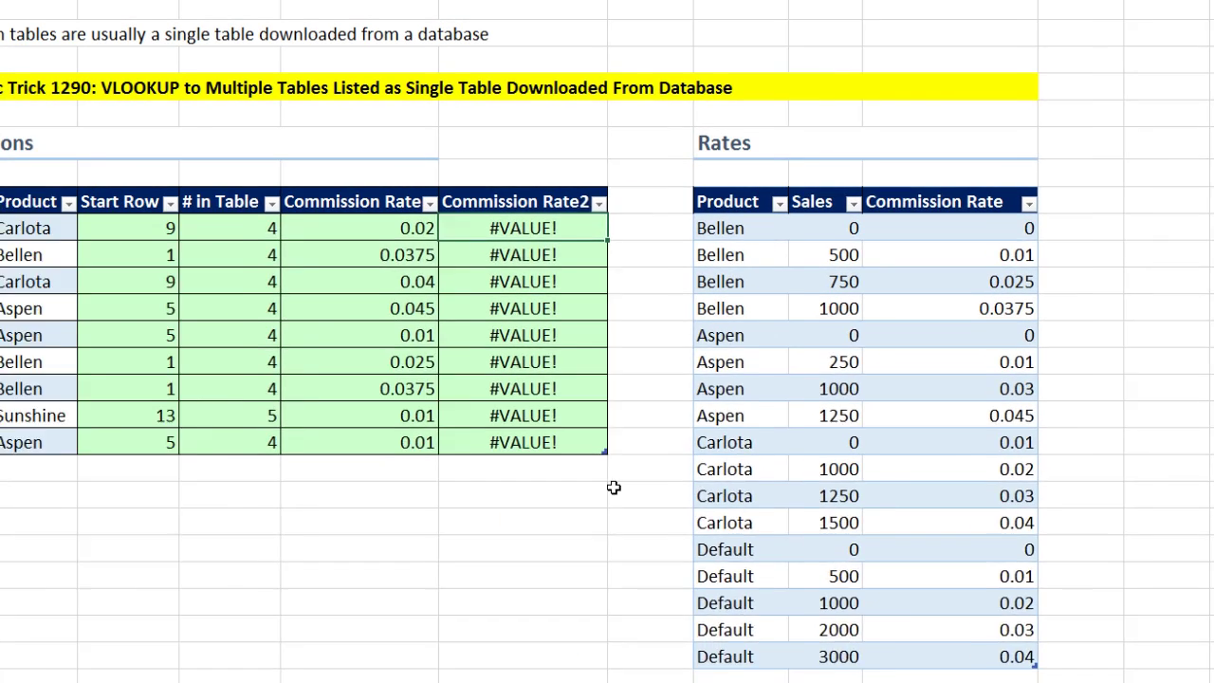
Step: Evaluate the INDEX range formula in the first row's and the Sunshine row's Commission Rate2 cells, leaving both formulas unedited
{"action": "key", "text": "F2"}
{"action": "key", "text": "F9"}
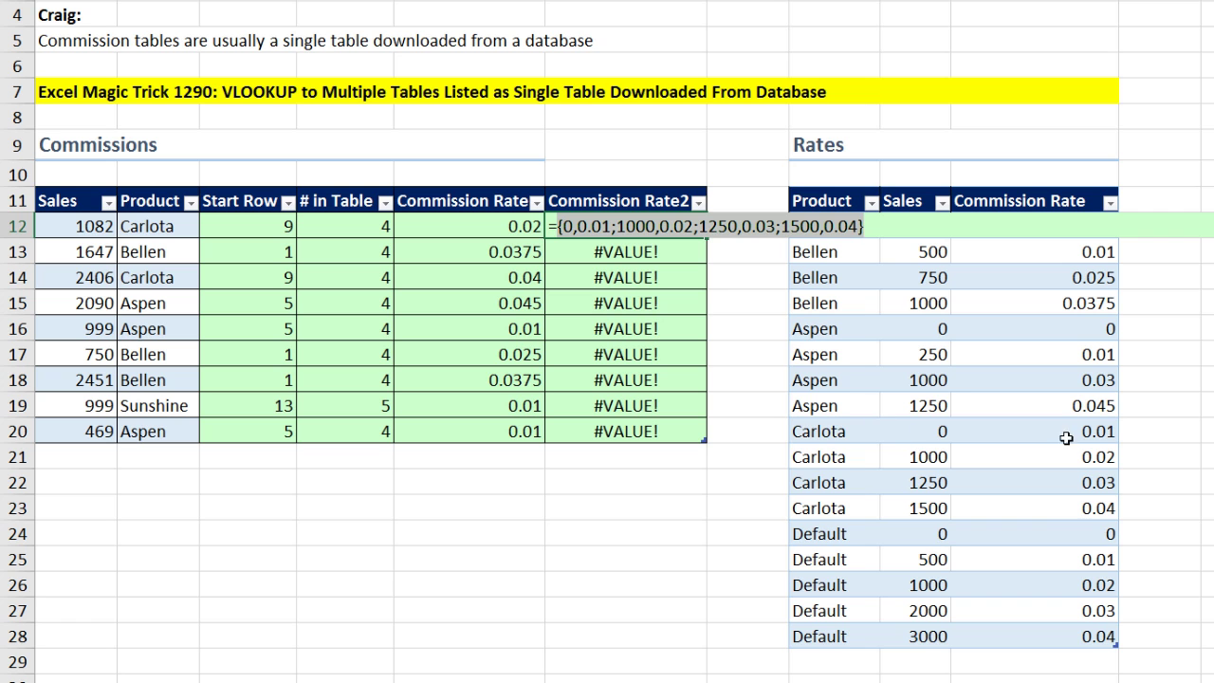
{"action": "key", "text": "Escape"}
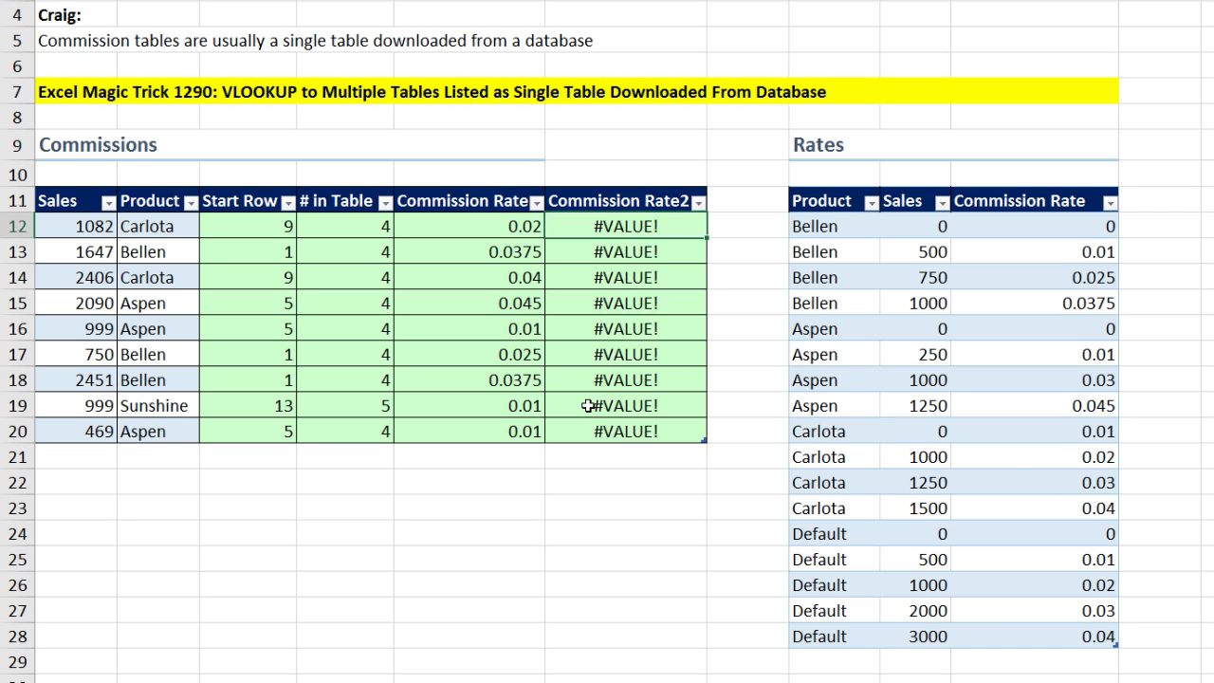
{"action": "left_click", "coordinate": [588, 406]}
{"action": "key", "text": "F2"}
{"action": "key", "text": "F9"}
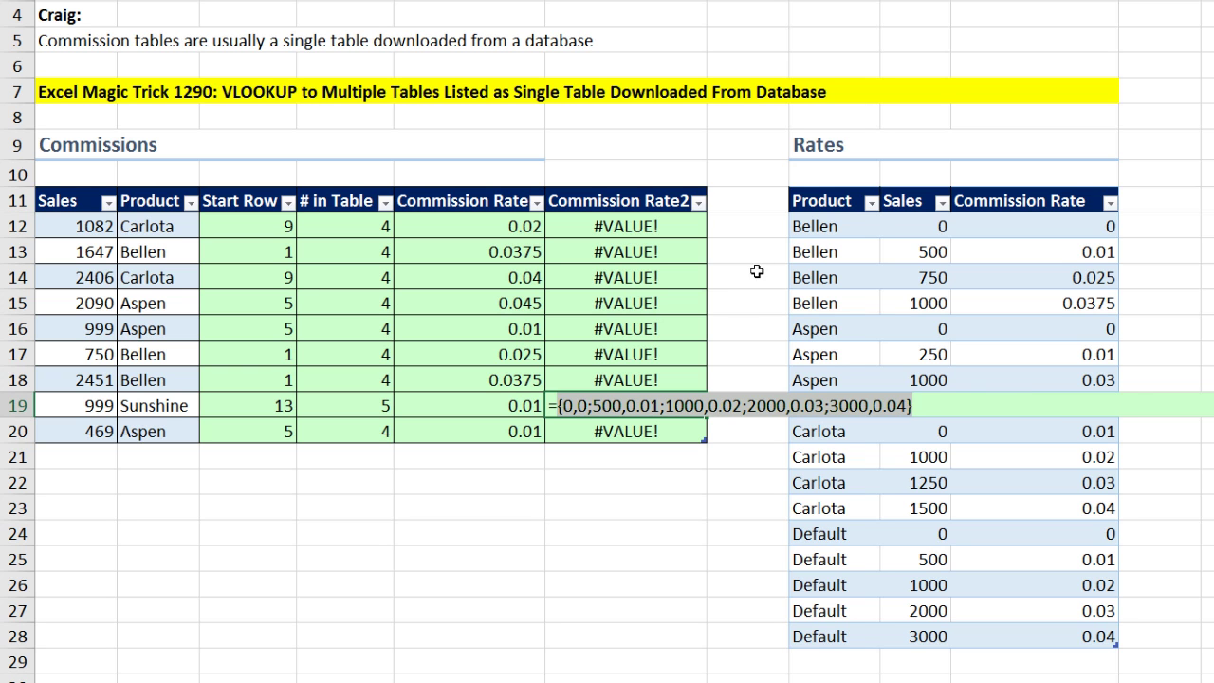
{"action": "key", "text": "Escape"}
{"action": "left_click", "coordinate": [653, 229]}
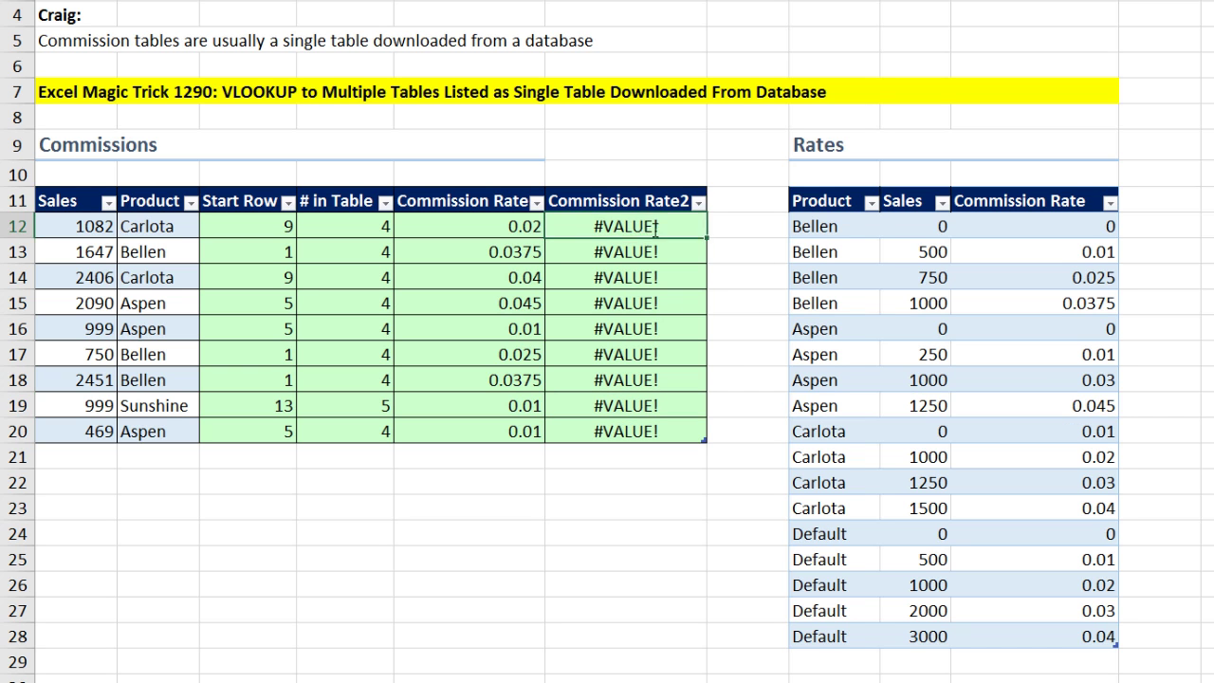
{"action": "key", "text": "F2"}
{"action": "left_click", "coordinate": [559, 227]}
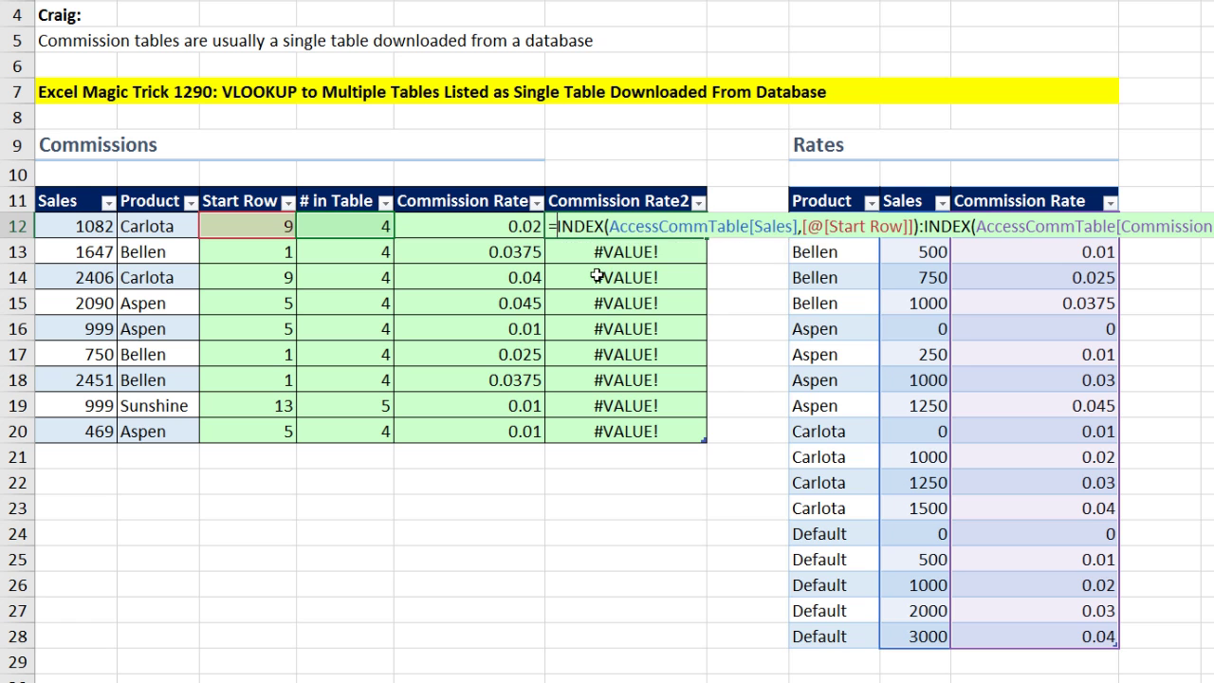
{"action": "type", "text": "VLOOKUP("}
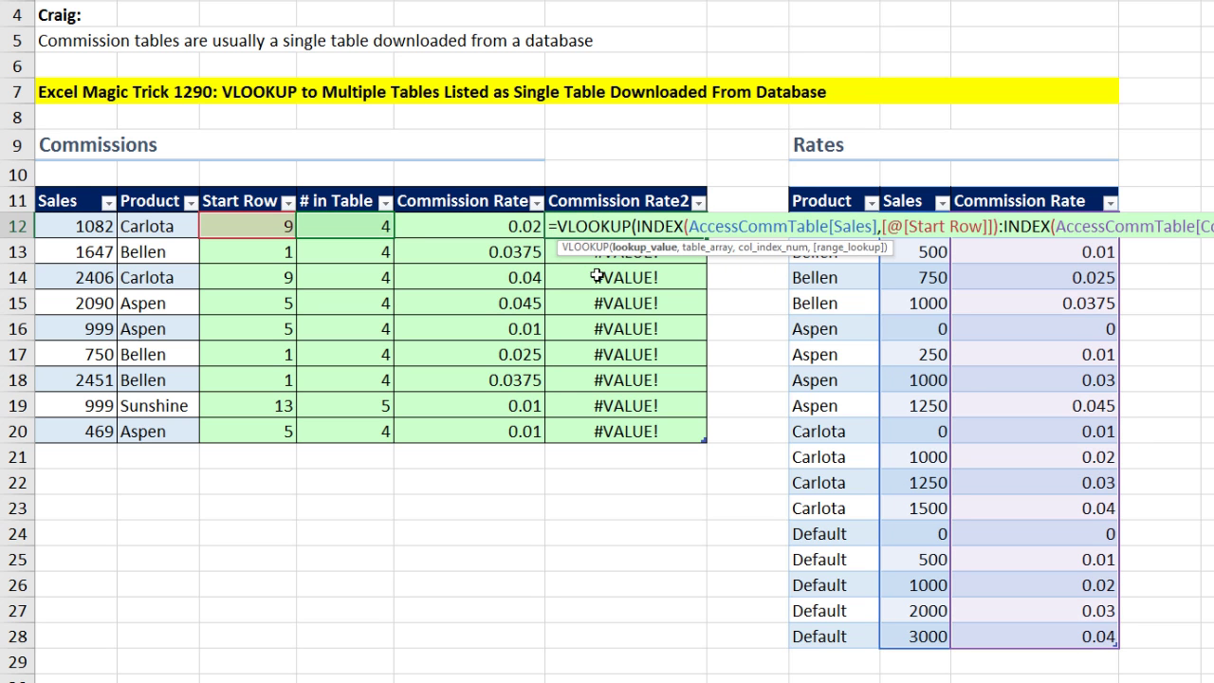
{"action": "left_click", "coordinate": [100, 226]}
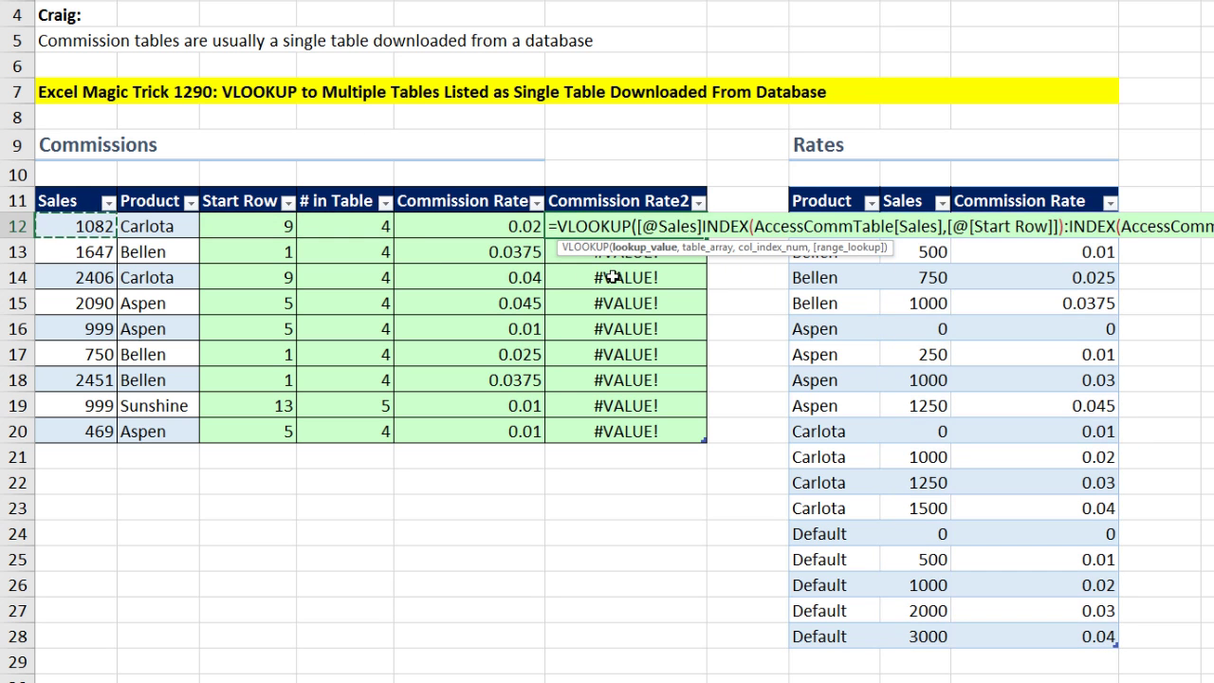
{"action": "type", "text": ","}
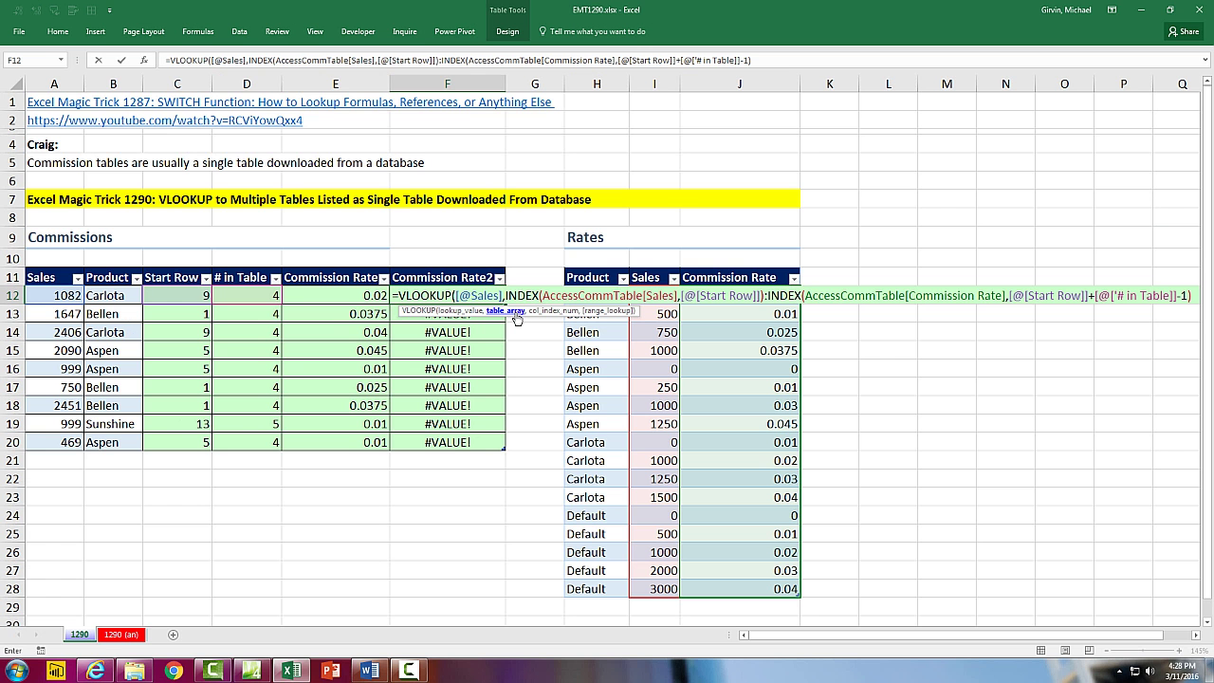
Step: Finish the VLOOKUP with the INDEX range as table array and column index 2, and fill it down the Commission Rate2 column
{"action": "key", "text": "shift+End"}
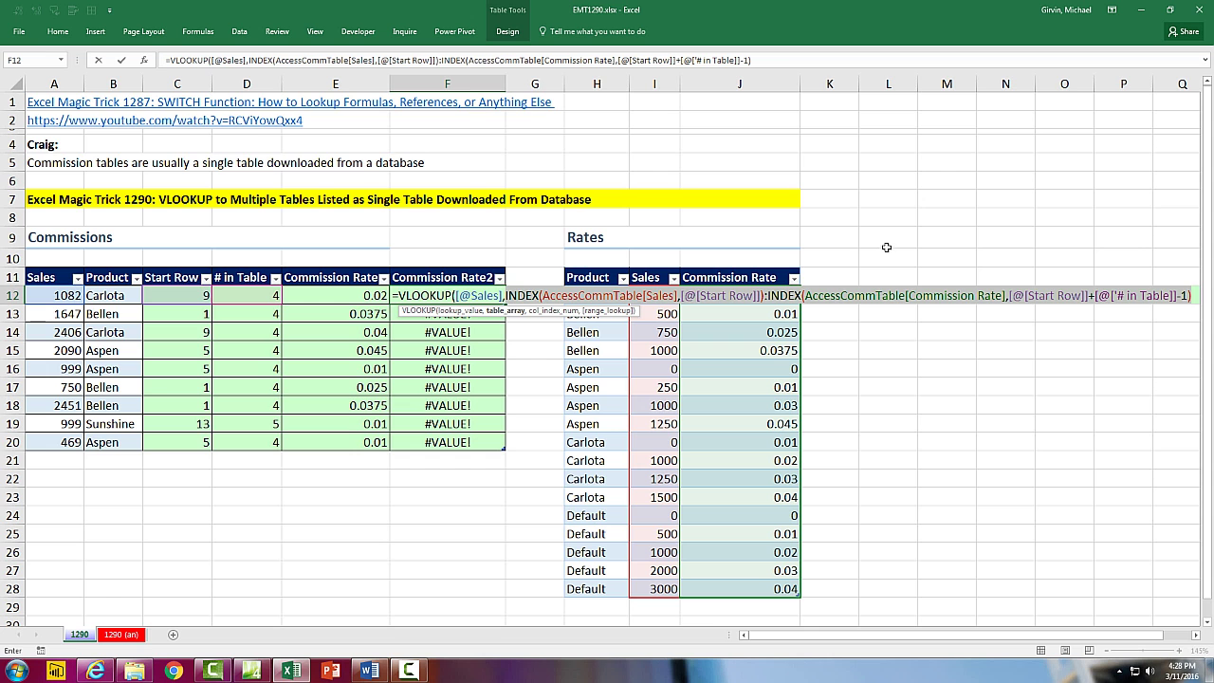
{"action": "left_click", "coordinate": [1194, 297]}
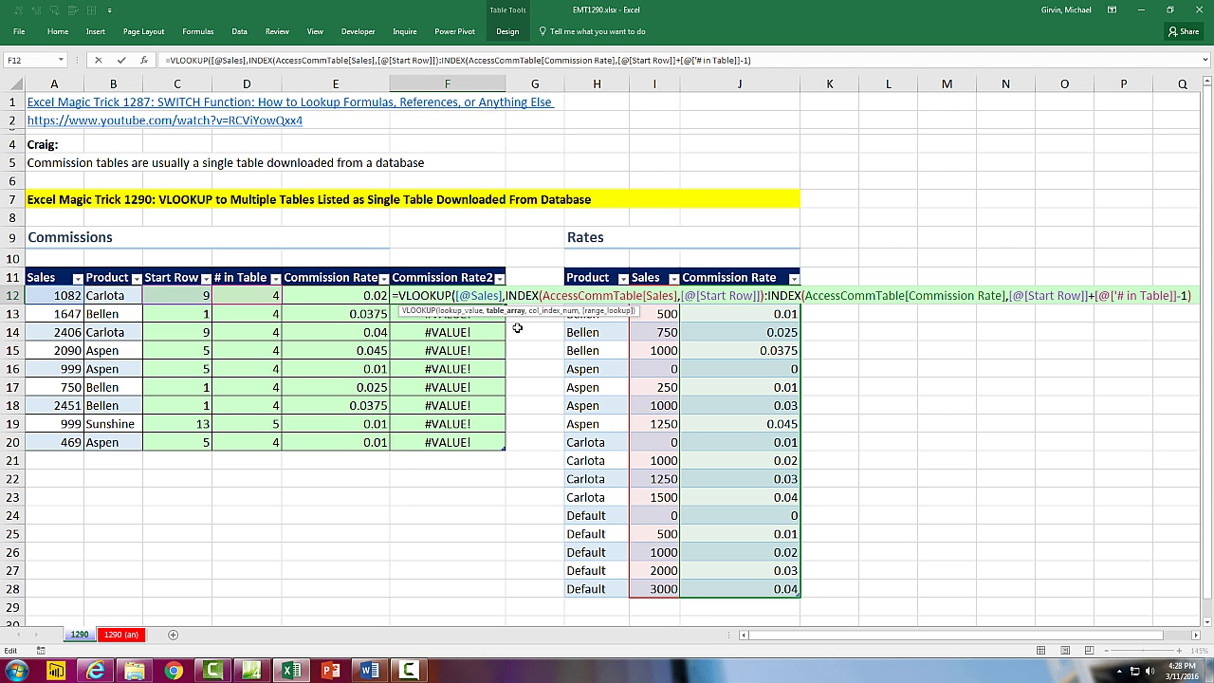
{"action": "type", "text": ",2"}
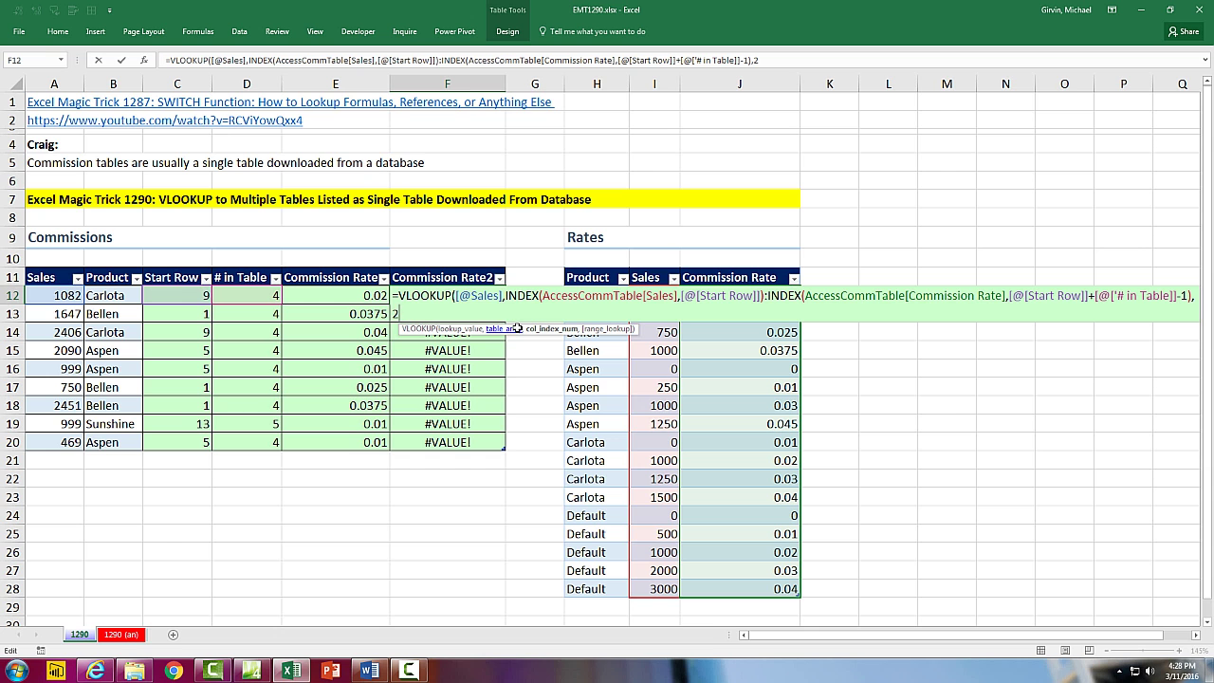
{"action": "key", "text": "ctrl+Return"}
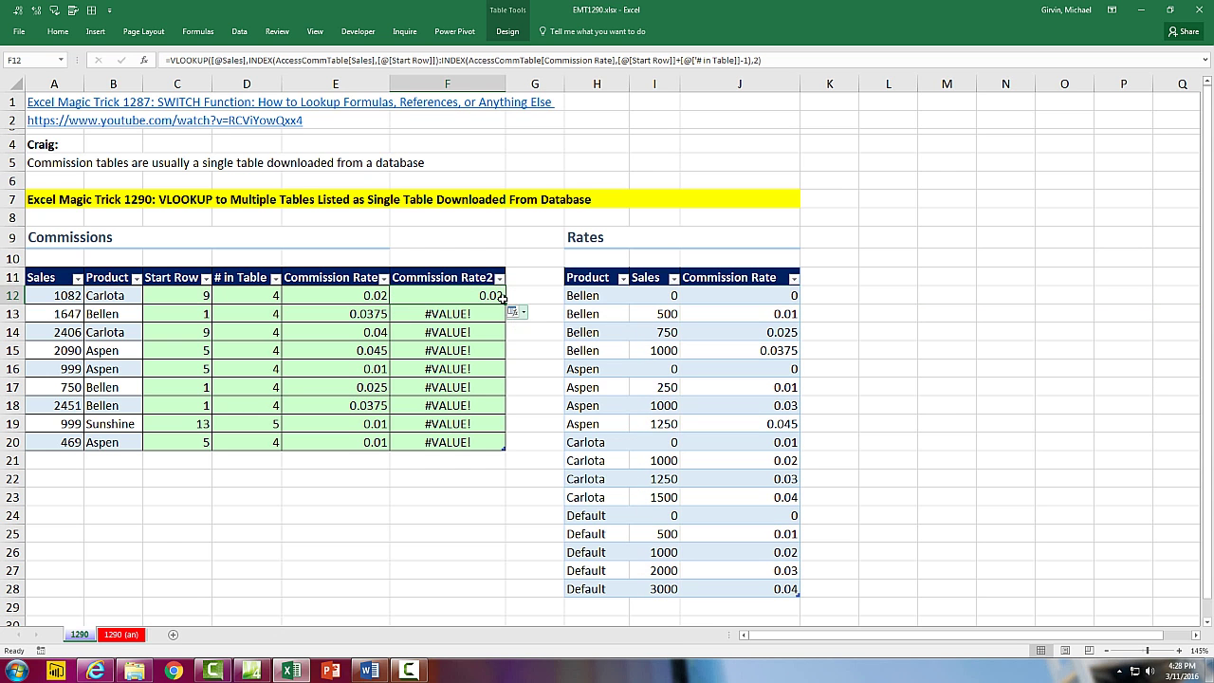
{"action": "double_click", "coordinate": [507, 305]}
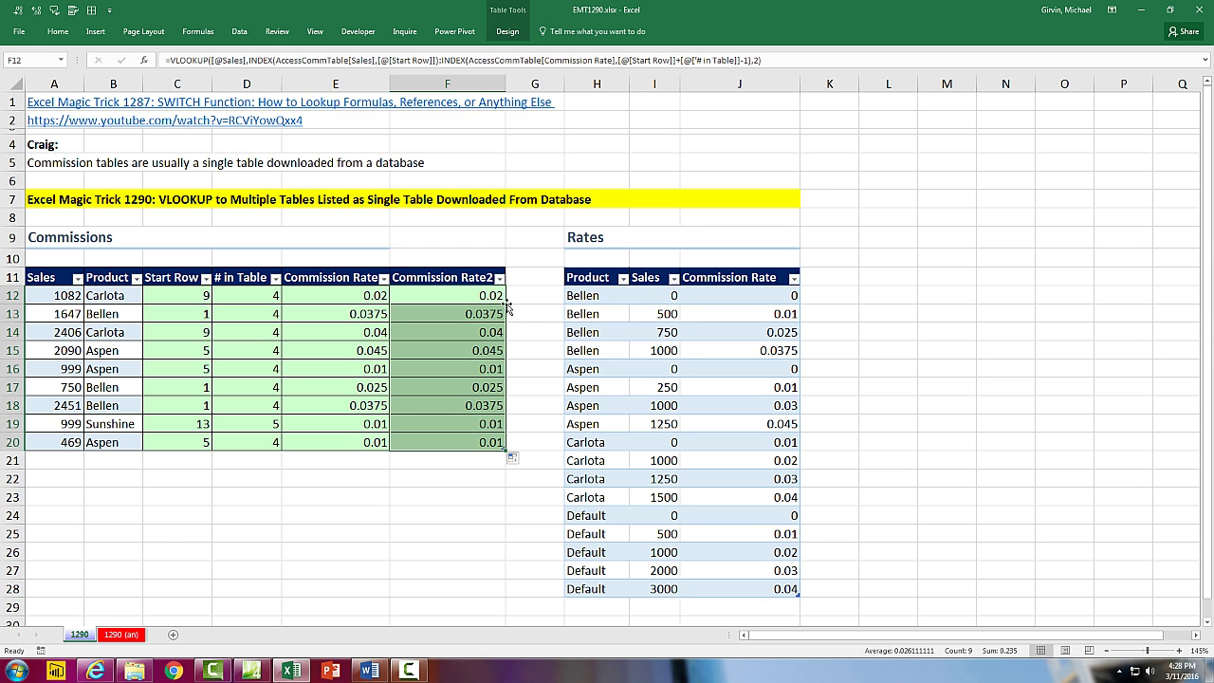
Step: Review the first row's Start Row, # in Table, Commission Rate and Commission Rate2 formulas without changing them
{"action": "double_click", "coordinate": [201, 295]}
{"action": "key", "text": "Escape"}
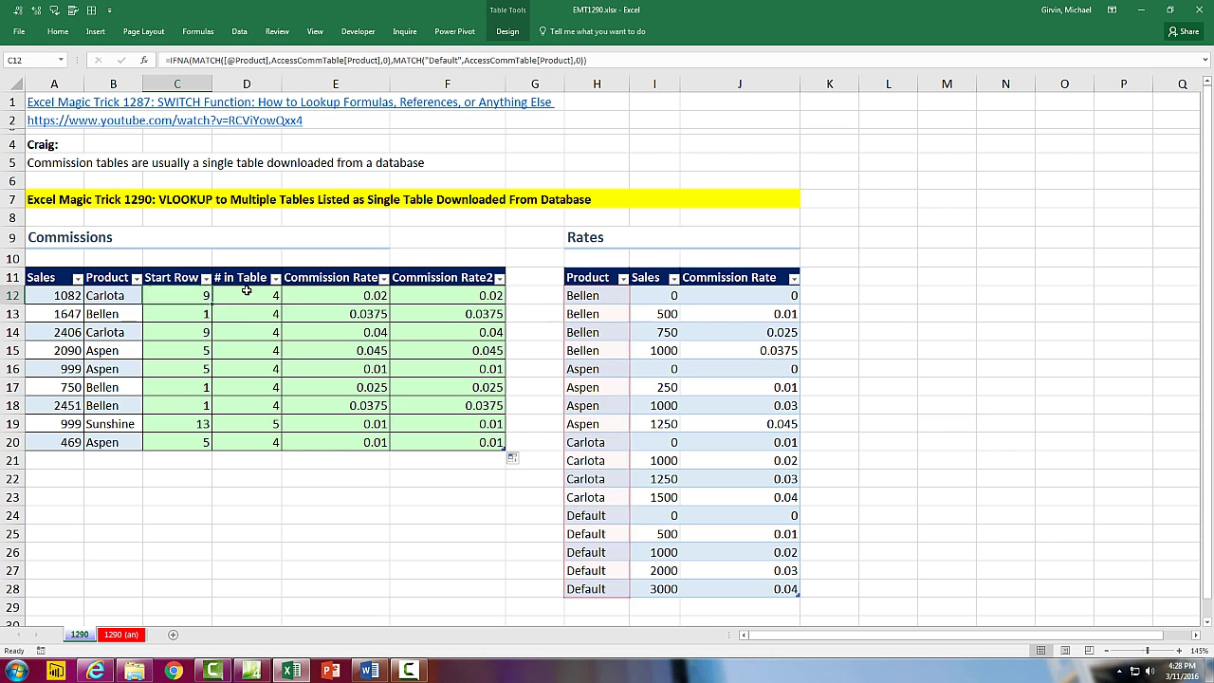
{"action": "double_click", "coordinate": [249, 295]}
{"action": "key", "text": "Escape"}
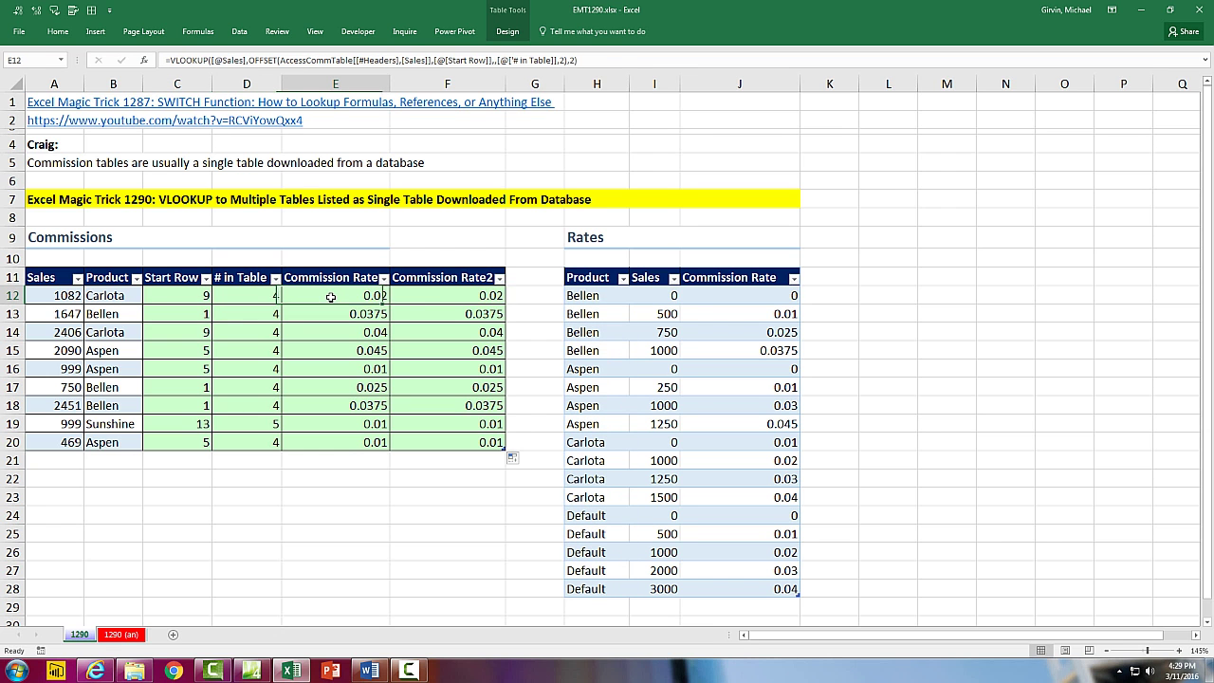
{"action": "double_click", "coordinate": [331, 297]}
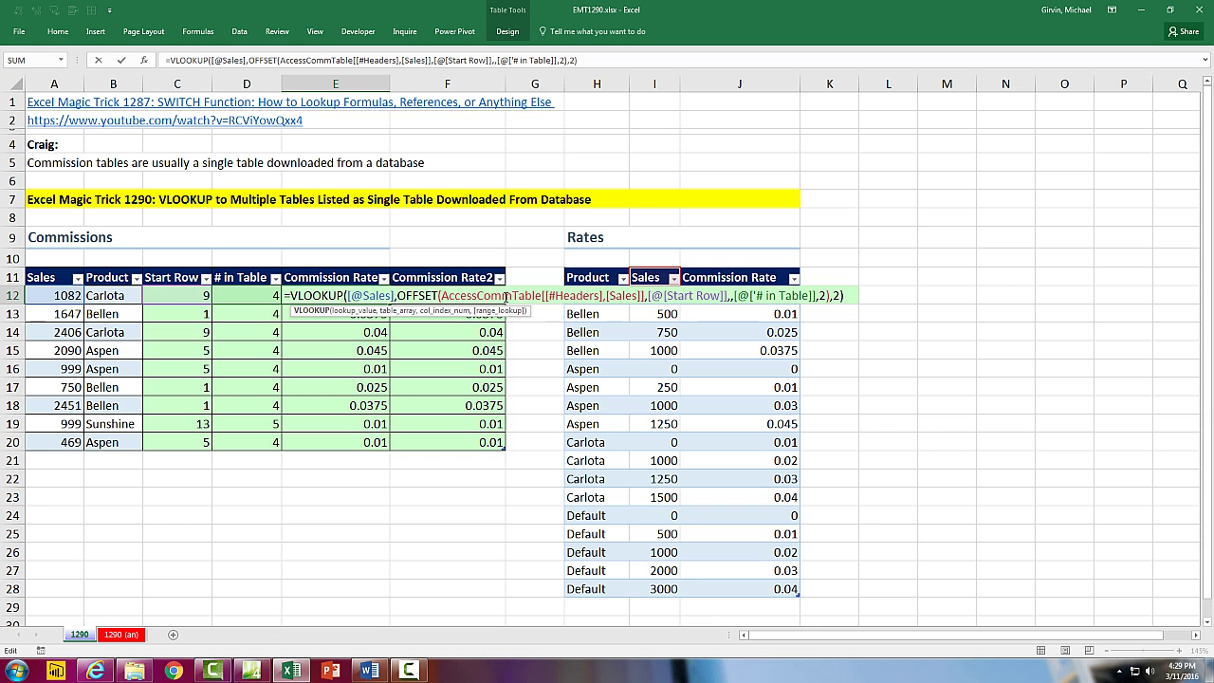
{"action": "key", "text": "Return"}
{"action": "double_click", "coordinate": [453, 296]}
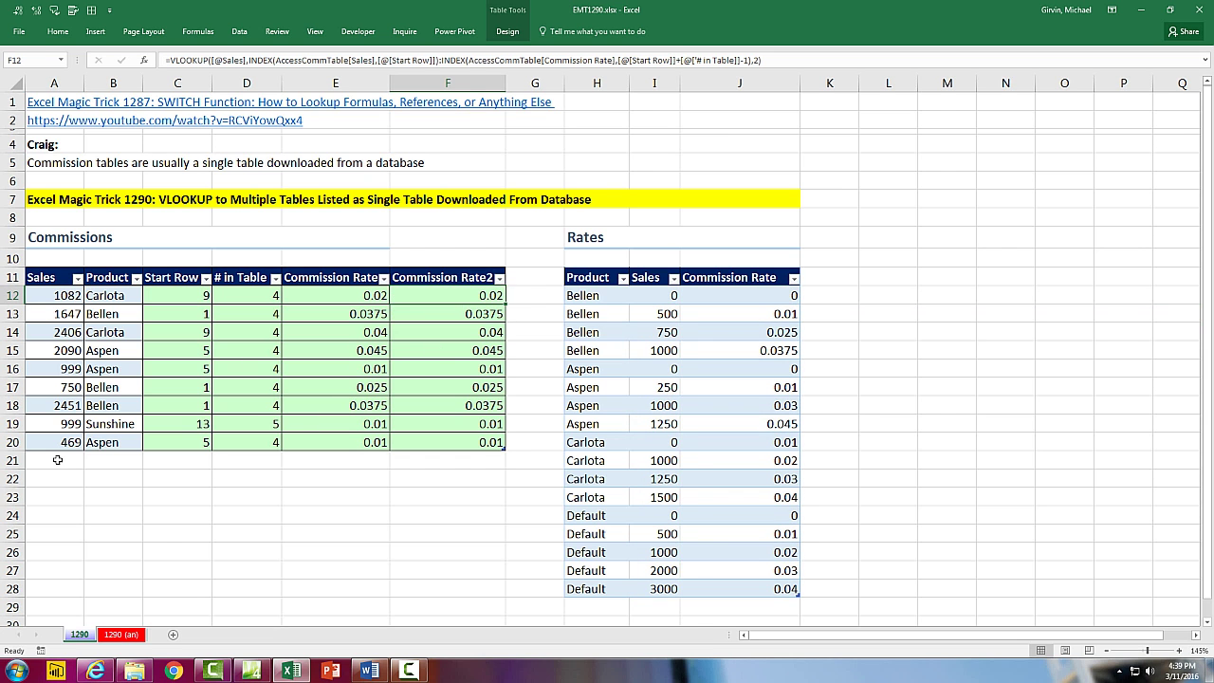
Step: Add a record below the last row of the Commissions table with Sales 2541 and Product Quad
{"action": "left_click", "coordinate": [57, 459]}
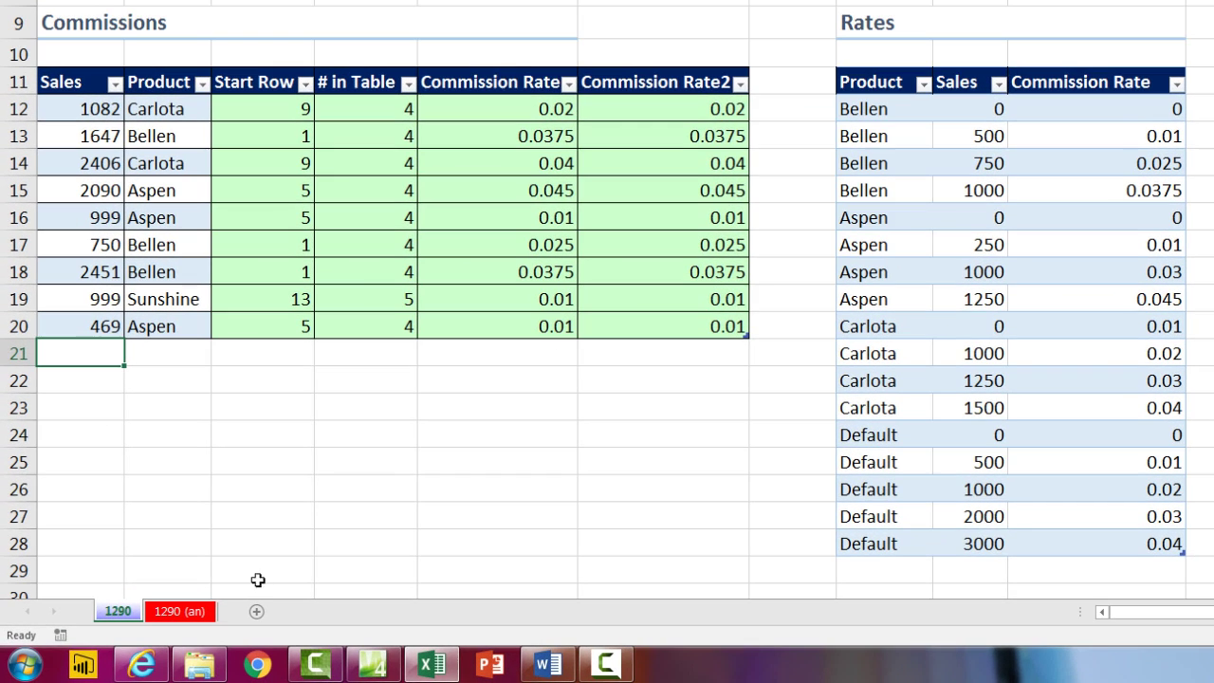
{"action": "type", "text": "2541"}
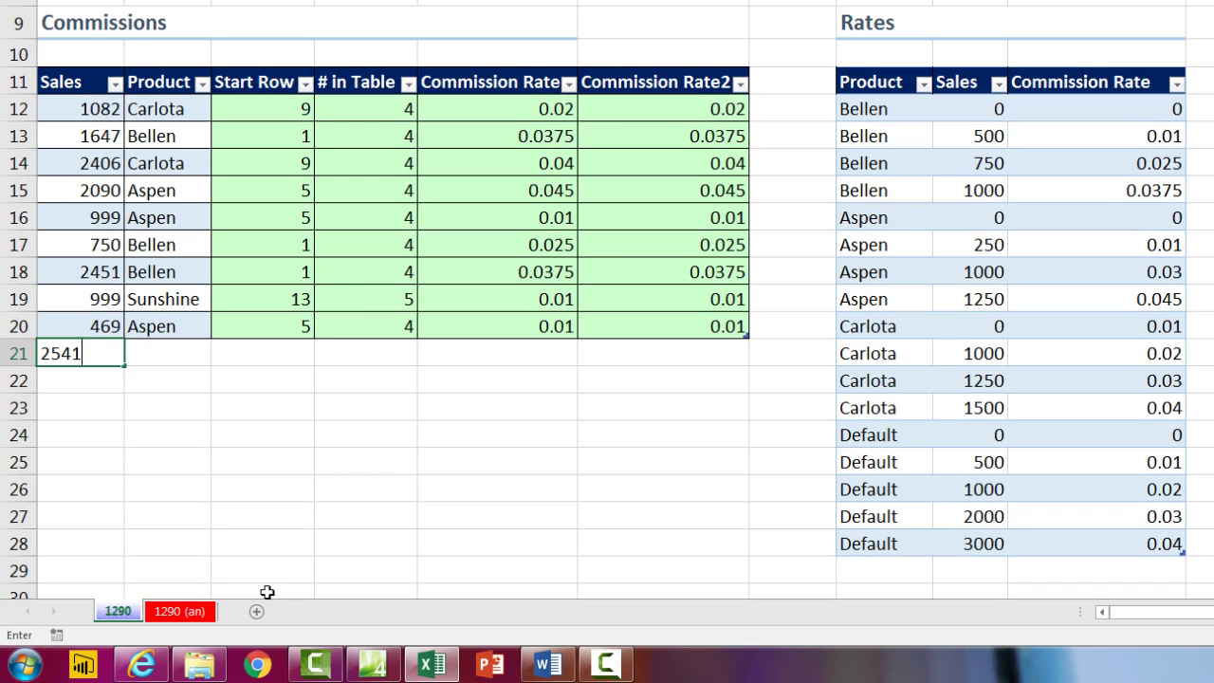
{"action": "key", "text": "Tab"}
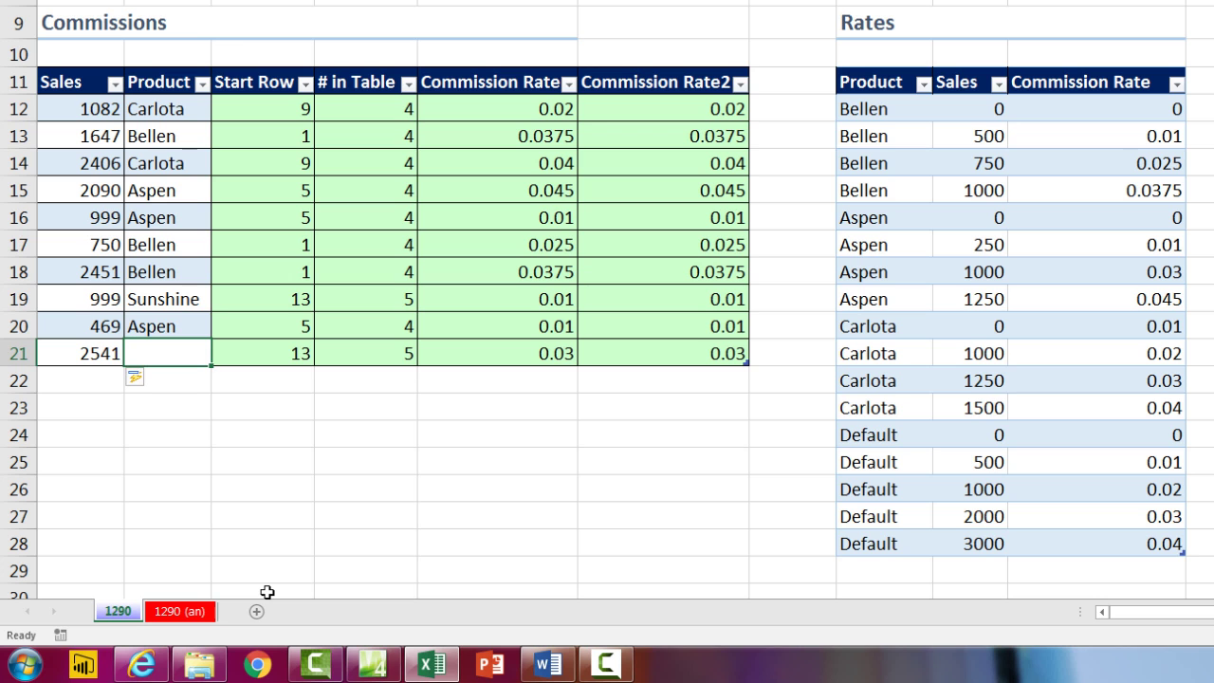
{"action": "type", "text": "Quad"}
{"action": "key", "text": "Tab"}
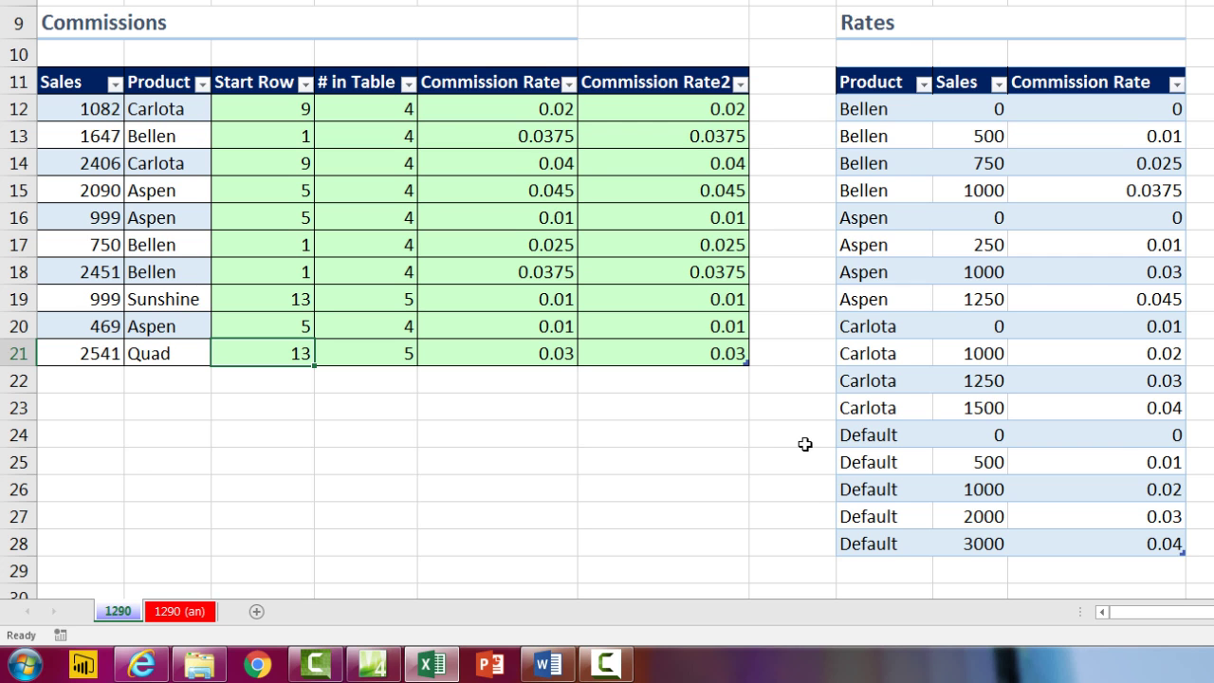
Step: Refresh the Rates table from its source database
{"action": "left_click", "coordinate": [984, 134]}
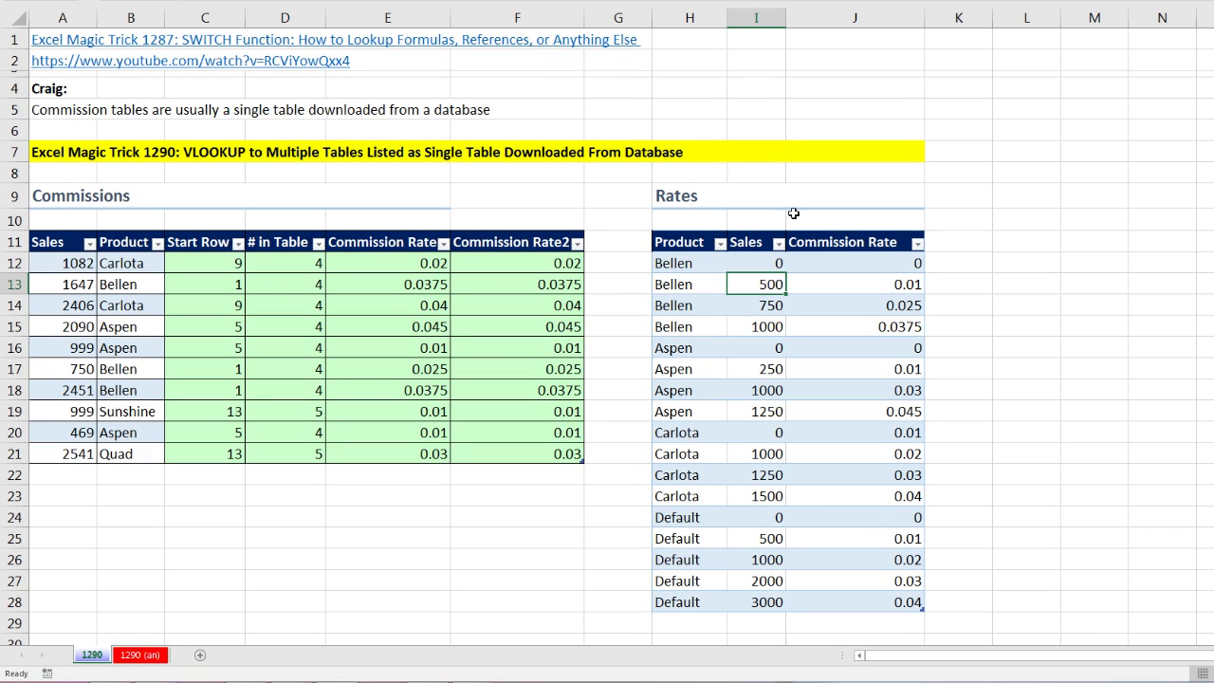
{"action": "right_click", "coordinate": [756, 284]}
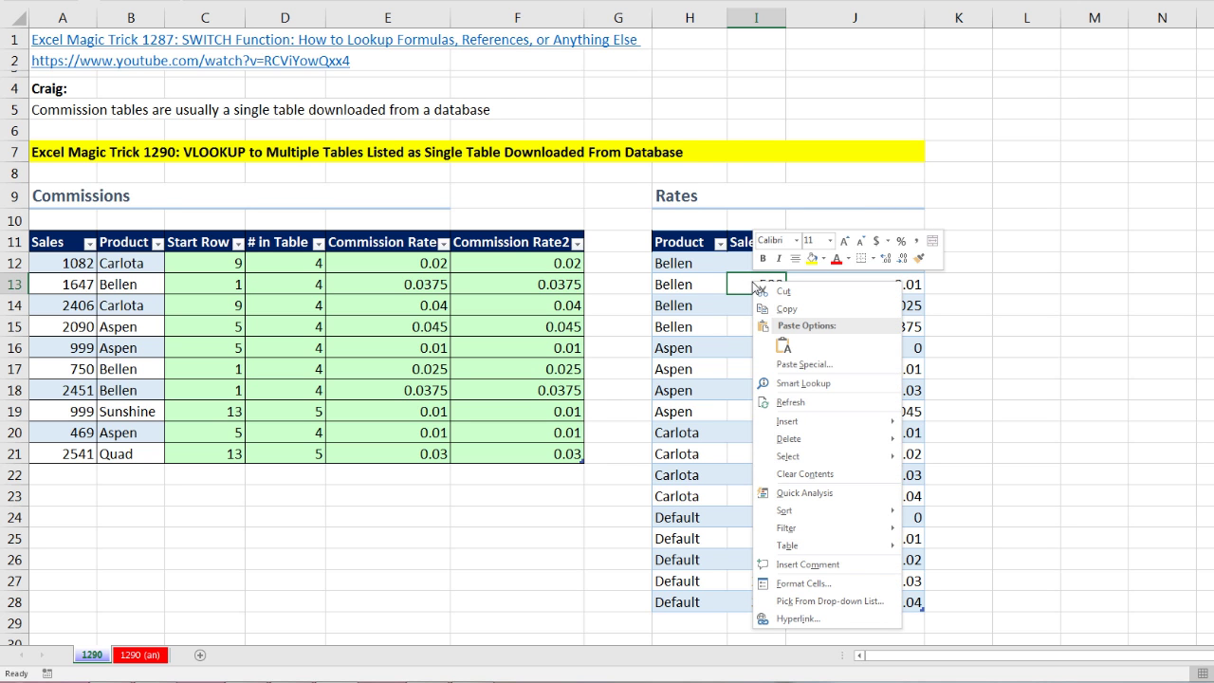
{"action": "left_click", "coordinate": [802, 402]}
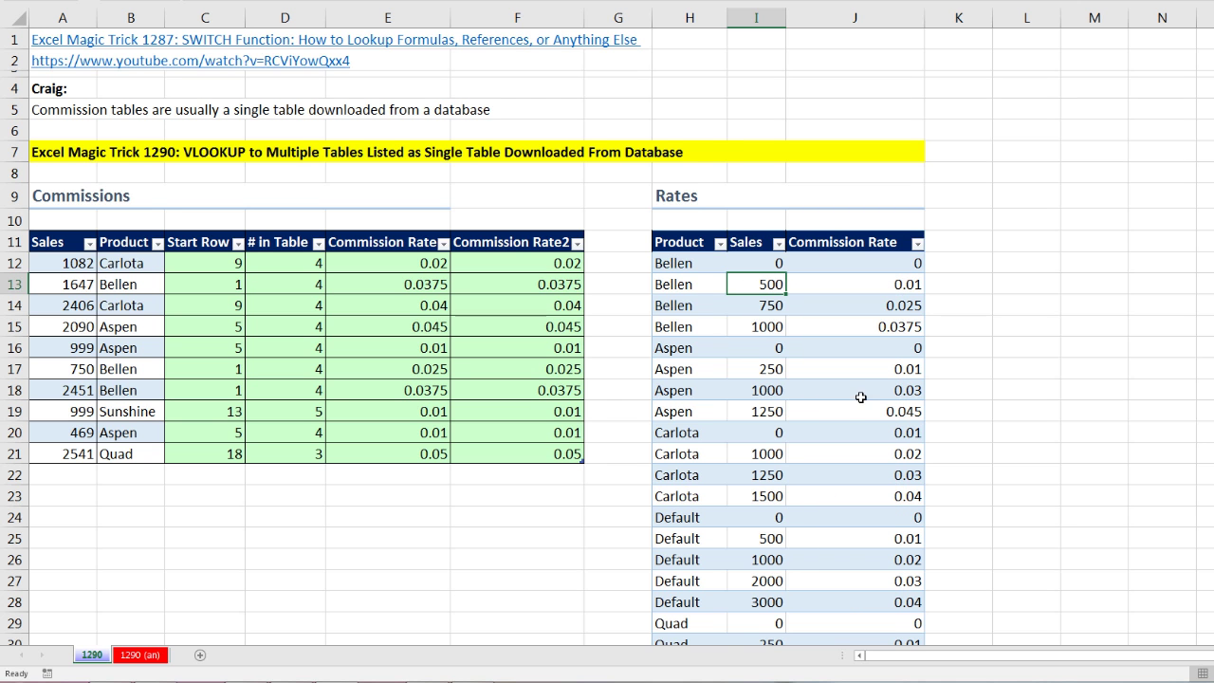
Step: Check the Quad record's Commission Rate formula and compare its row with the Quad entries in the Rates table
{"action": "scroll", "coordinate": [860, 397], "scroll_direction": "down", "scroll_amount": 3}
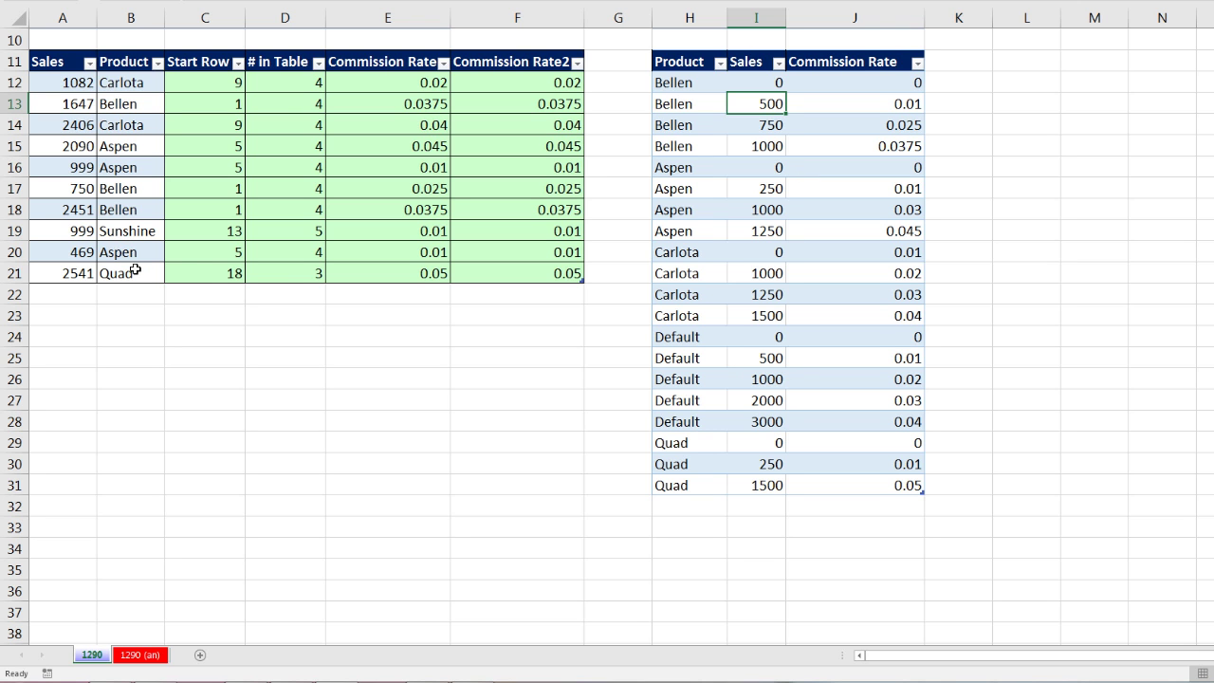
{"action": "double_click", "coordinate": [383, 277]}
{"action": "key", "text": "Escape"}
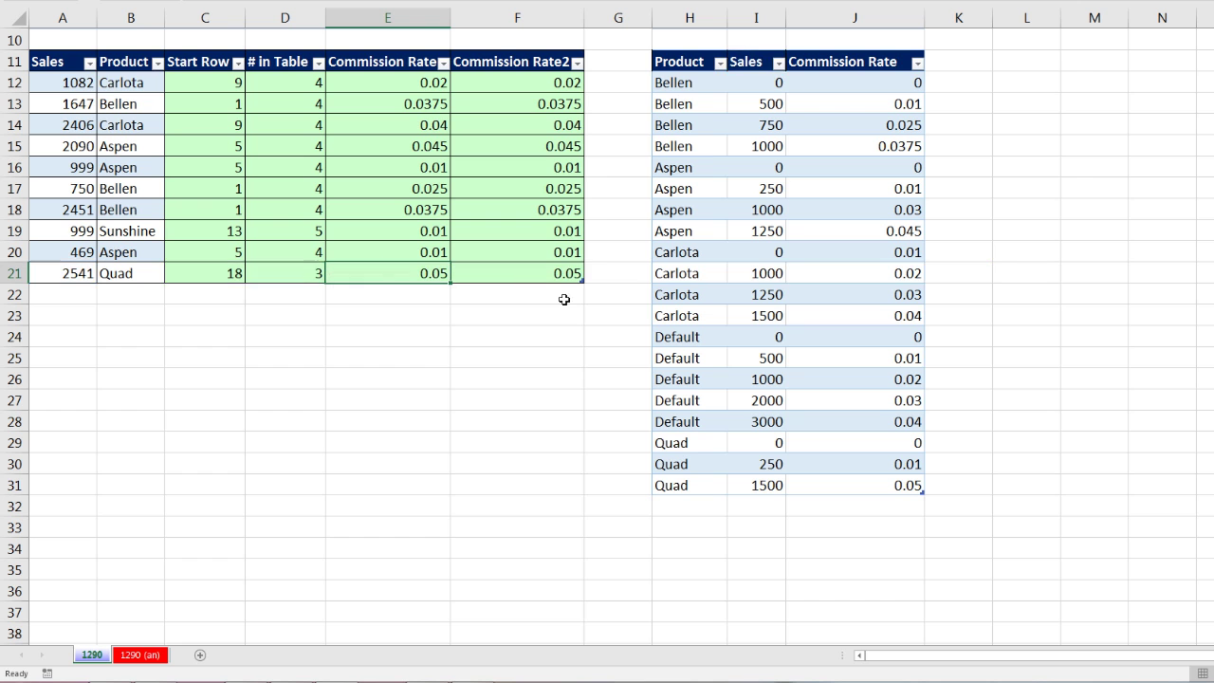
{"action": "scroll", "coordinate": [578, 321], "scroll_direction": "up", "scroll_amount": 1}
{"action": "scroll", "coordinate": [578, 321], "scroll_direction": "up", "scroll_amount": 2}
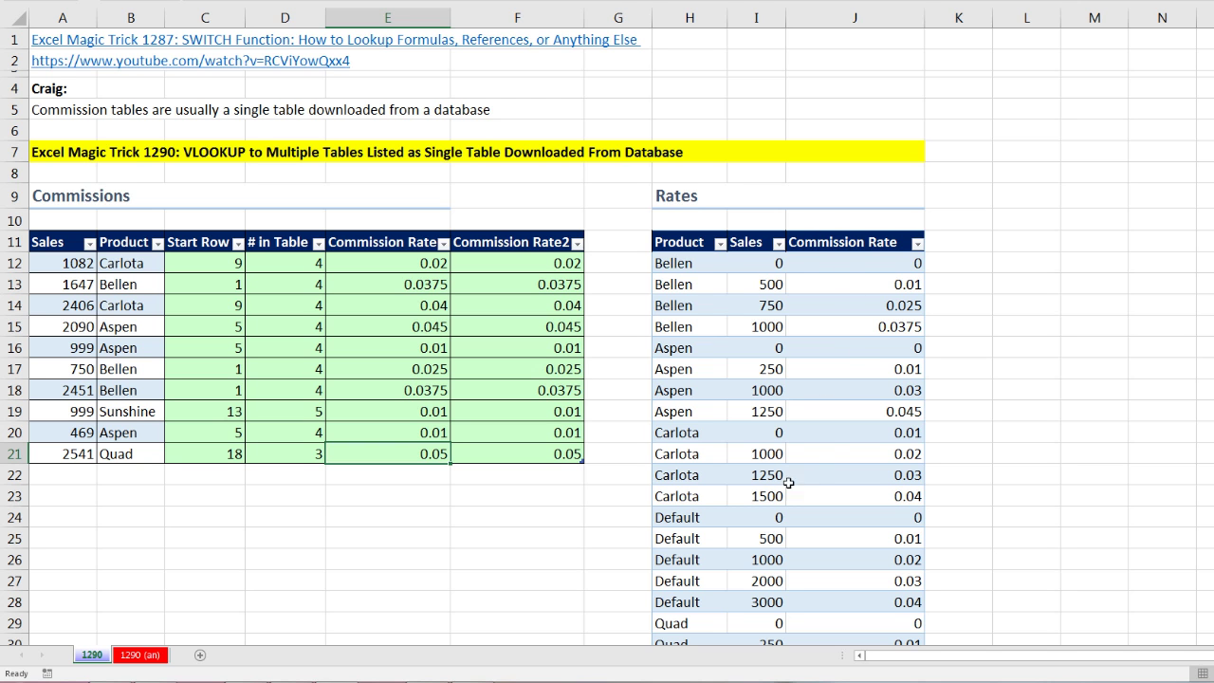
{"action": "scroll", "coordinate": [794, 535], "scroll_direction": "down", "scroll_amount": 2}
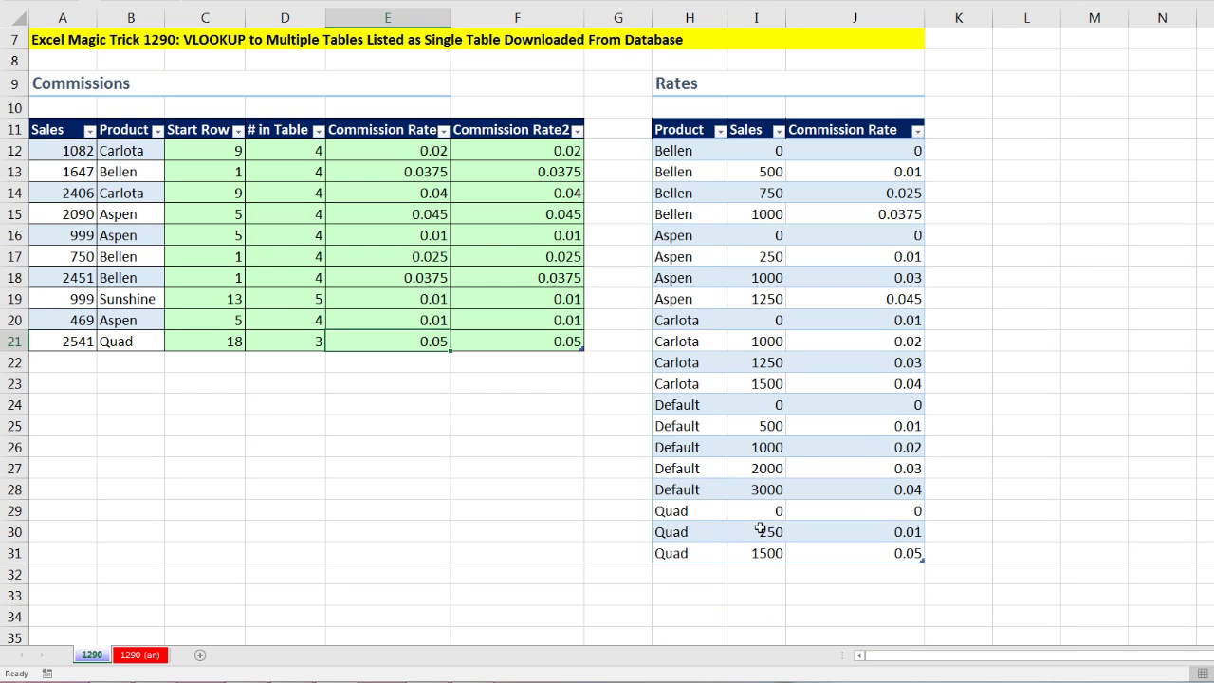
{"action": "scroll", "coordinate": [718, 420], "scroll_direction": "up", "scroll_amount": 1}
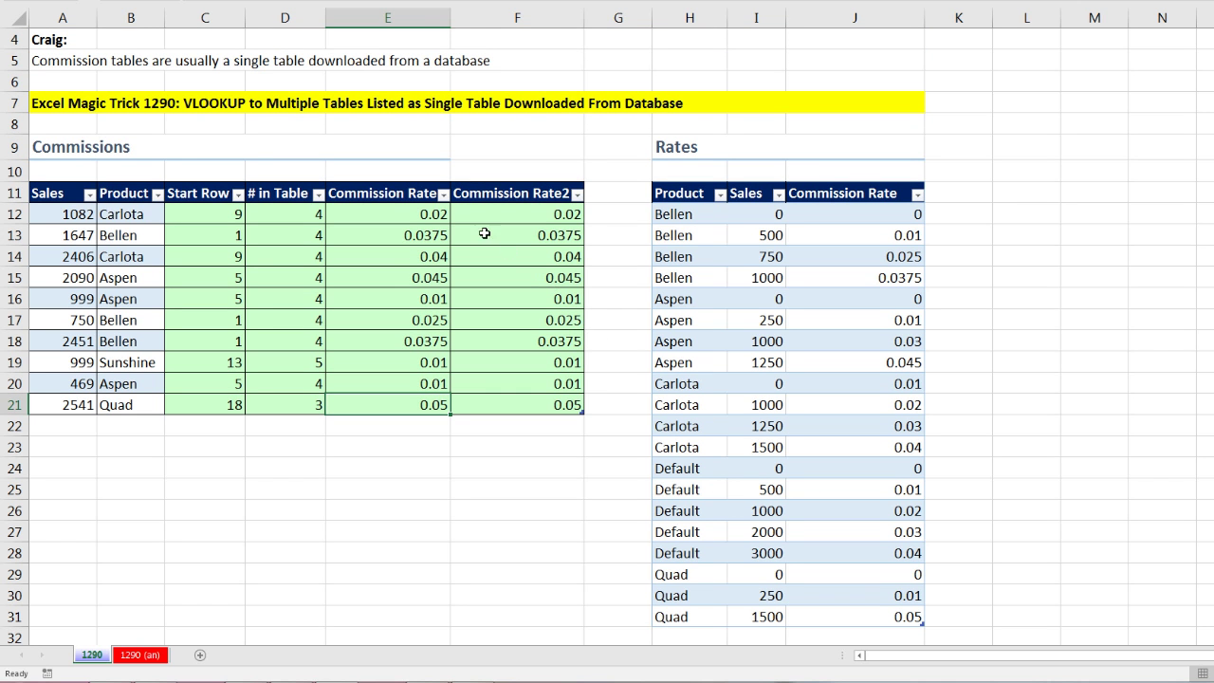
Step: Review the first row's VLOOKUP with OFFSET in Commission Rate and VLOOKUP with the INDEX range in Commission Rate2
{"action": "double_click", "coordinate": [420, 214]}
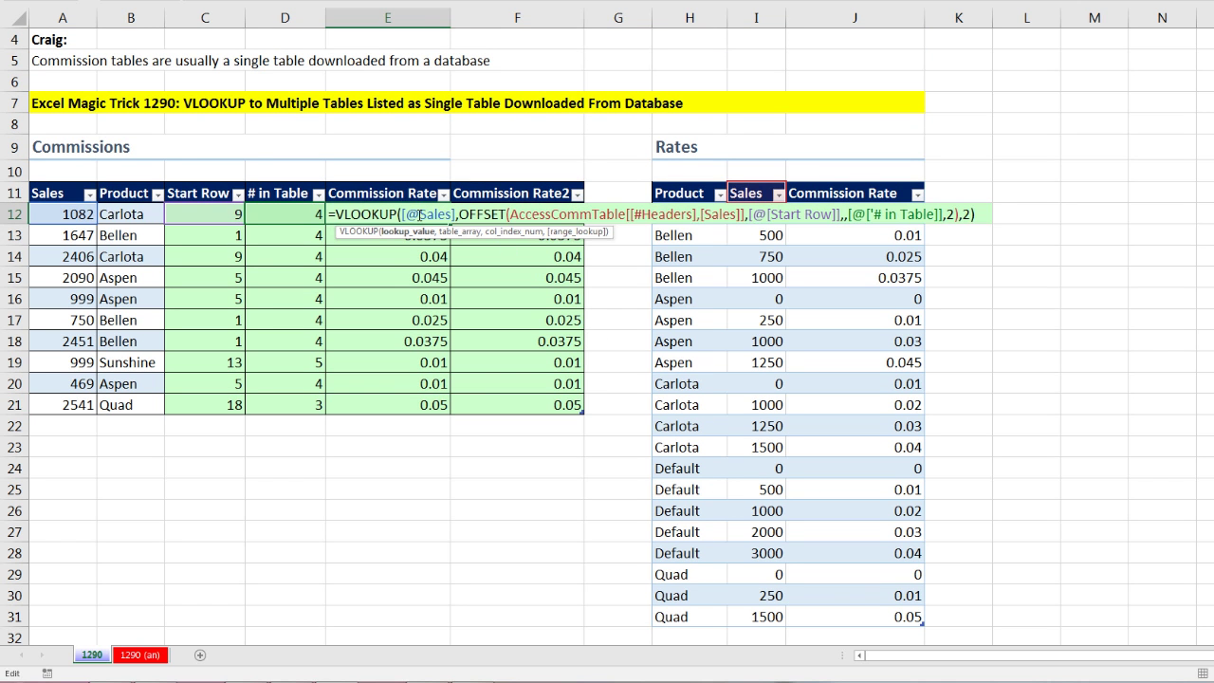
{"action": "key", "text": "Escape"}
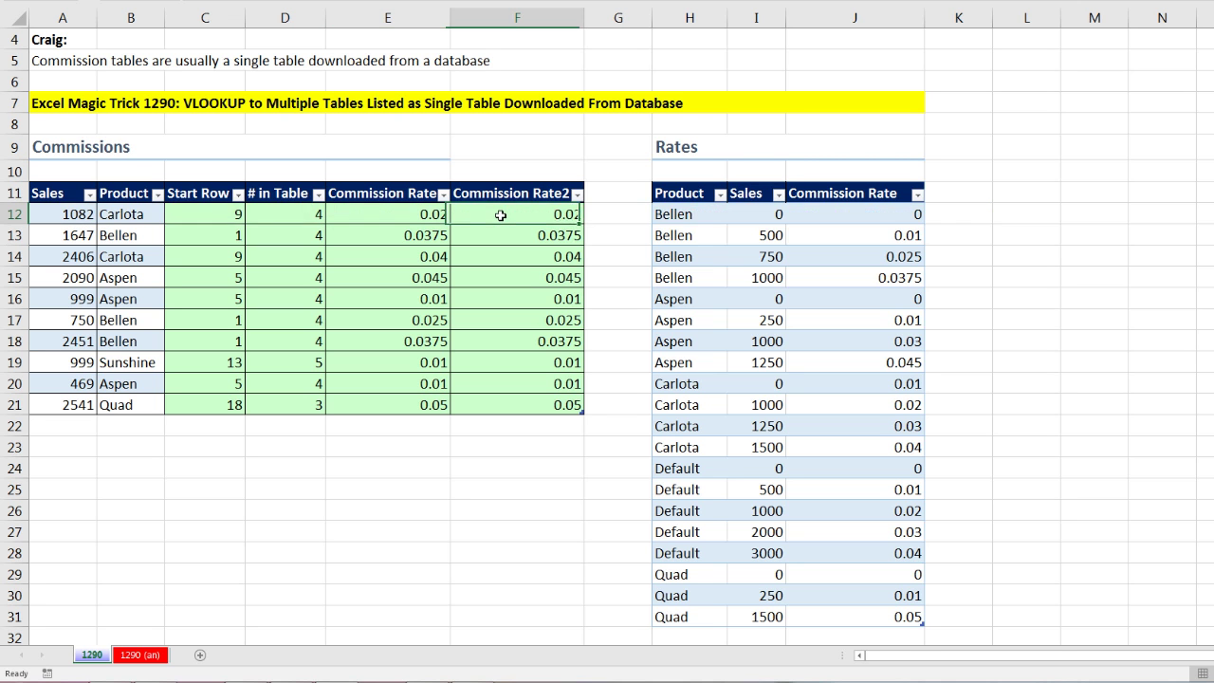
{"action": "double_click", "coordinate": [500, 217]}
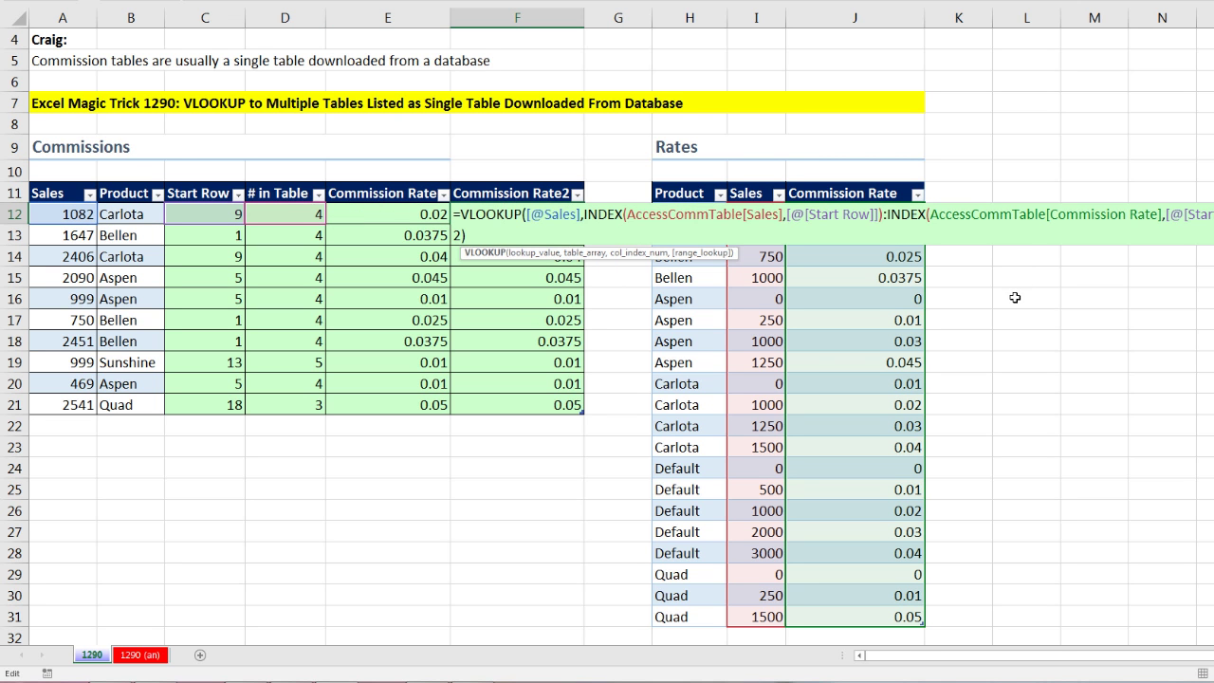